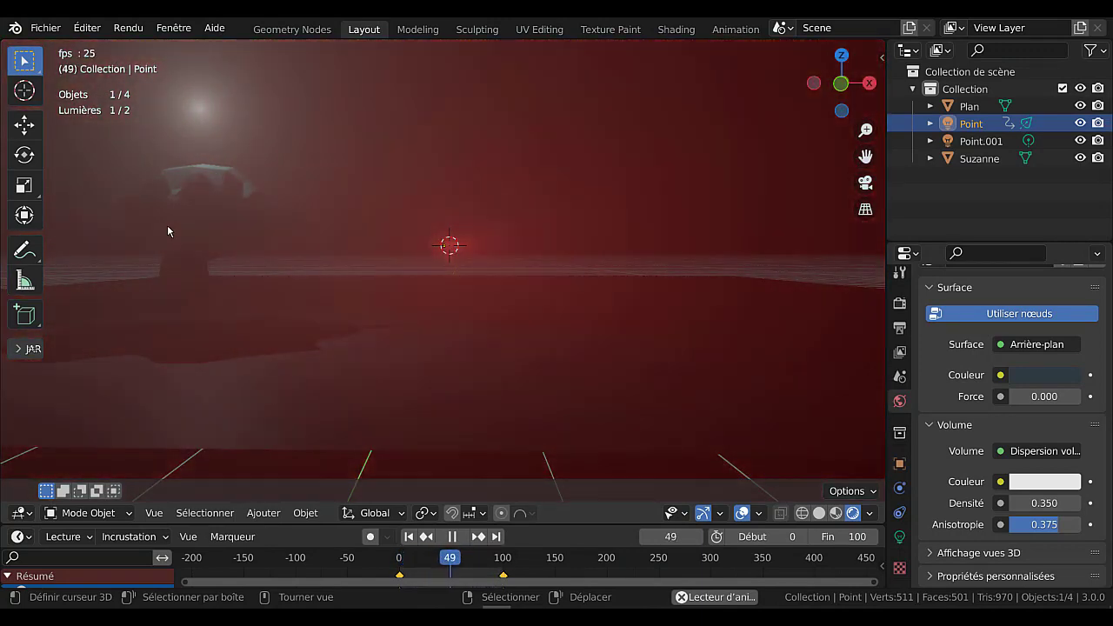
# Turn on the Extras overlay in the viewport so the lamp outlines are drawn.
pyautogui.click(648, 127)
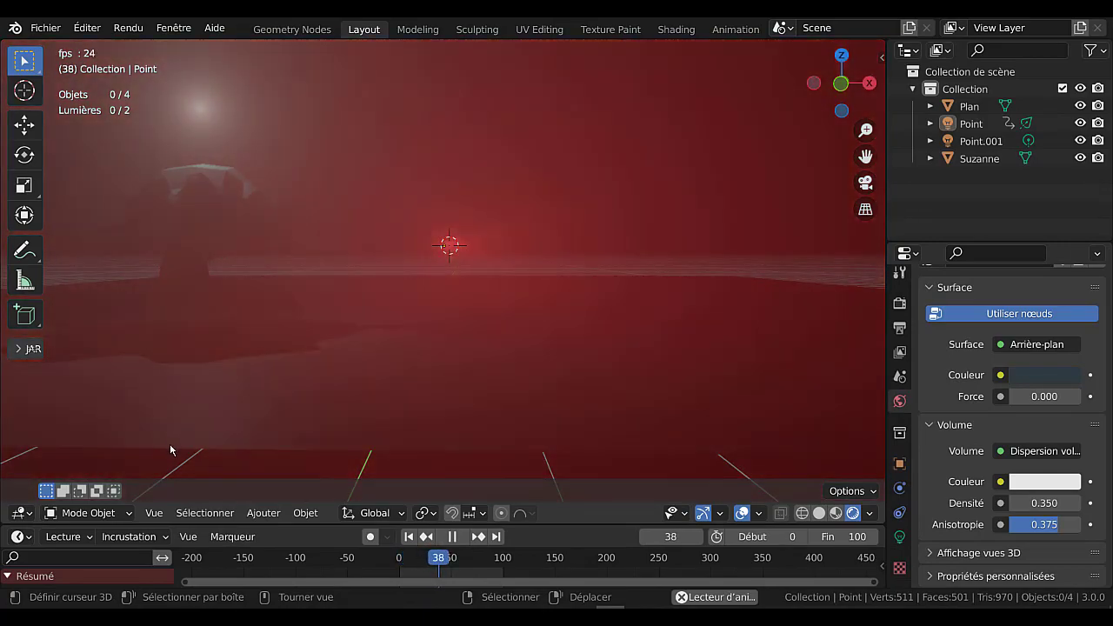
pyautogui.click(235, 287)
pyautogui.moveTo(257, 294); pyautogui.dragTo(215, 304, button='middle')
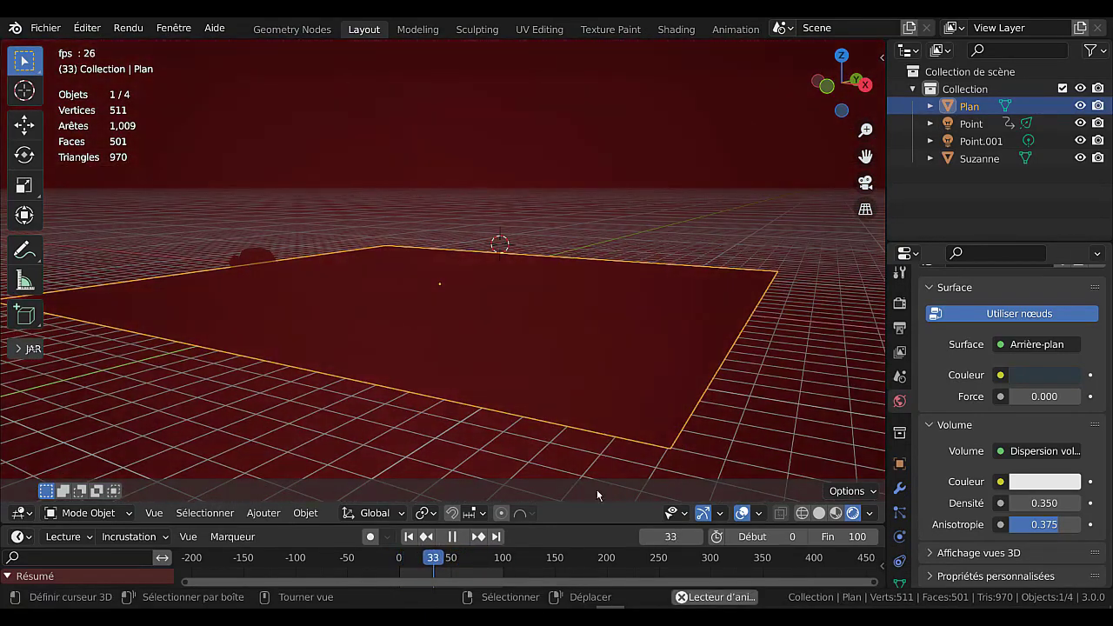
pyautogui.click(758, 514)
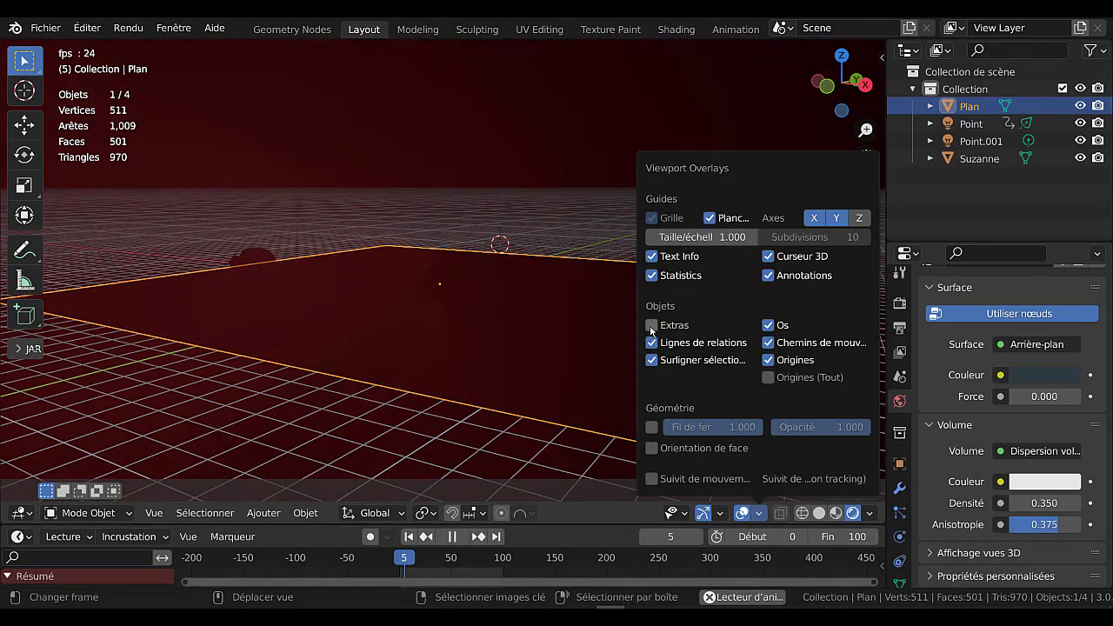
pyautogui.click(651, 324)
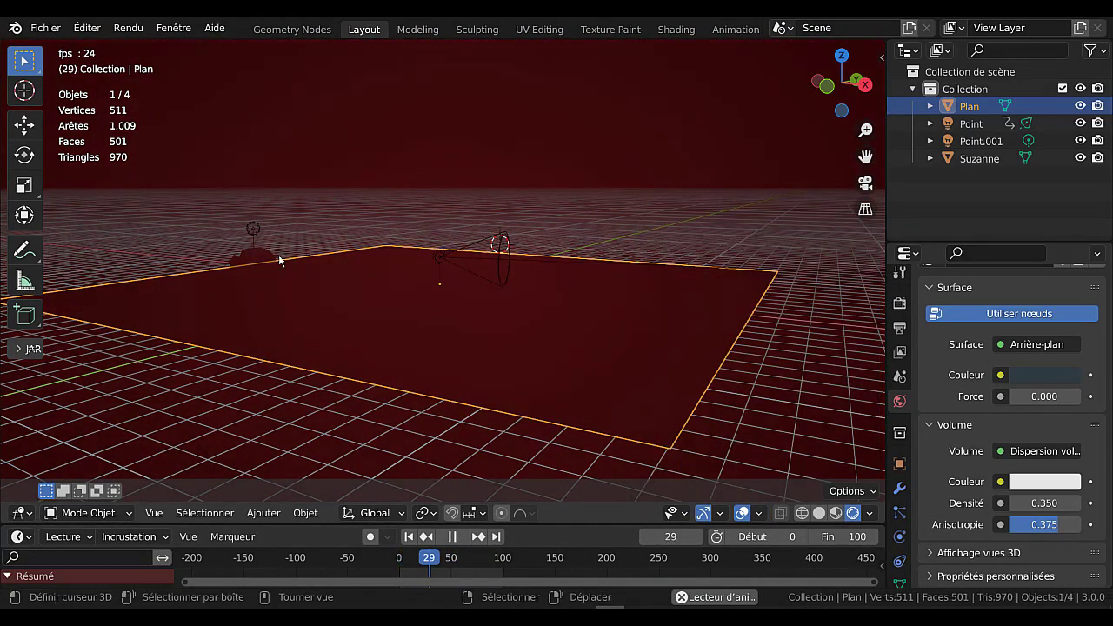
# Move the point lamp above the Suzanne head in the negative direction along the global Y axis.
pyautogui.click(253, 229)
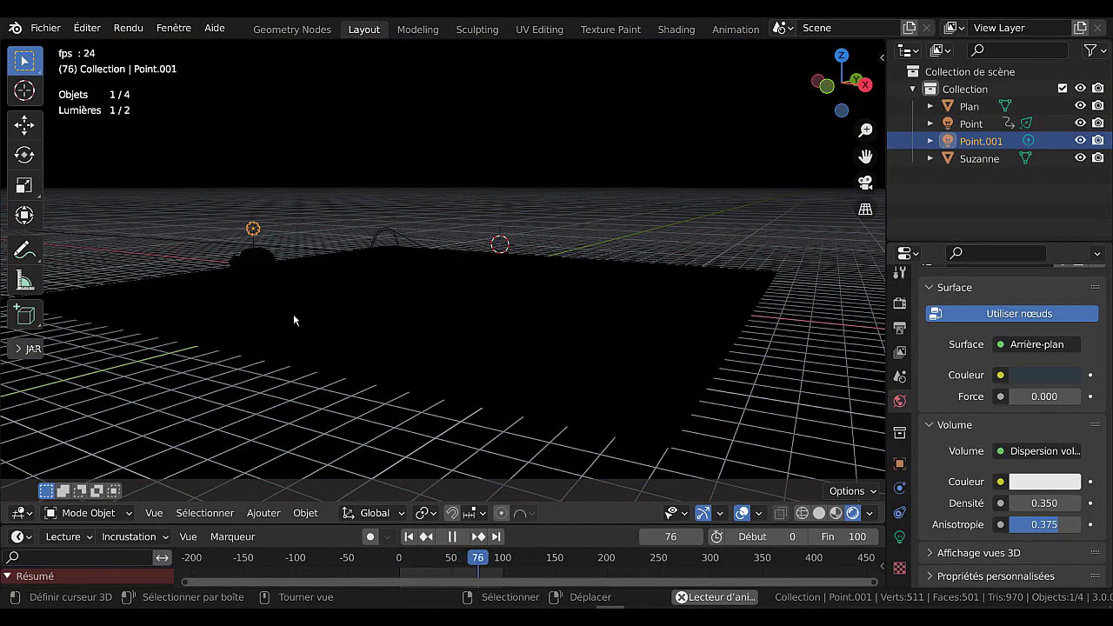
pyautogui.press('g')
pyautogui.press('y')
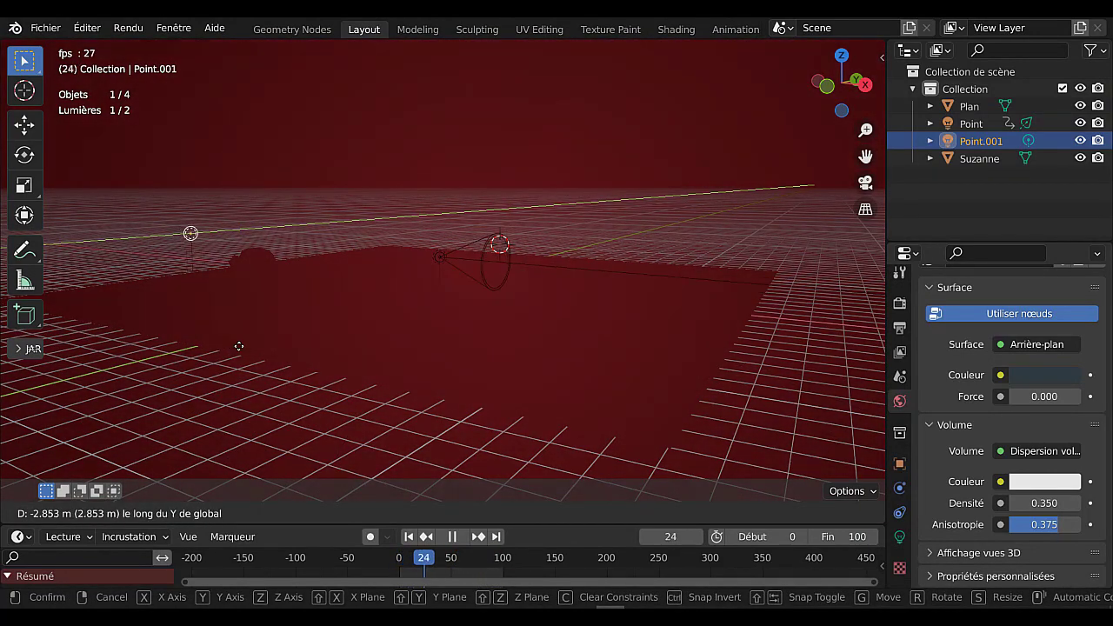
pyautogui.click(246, 398)
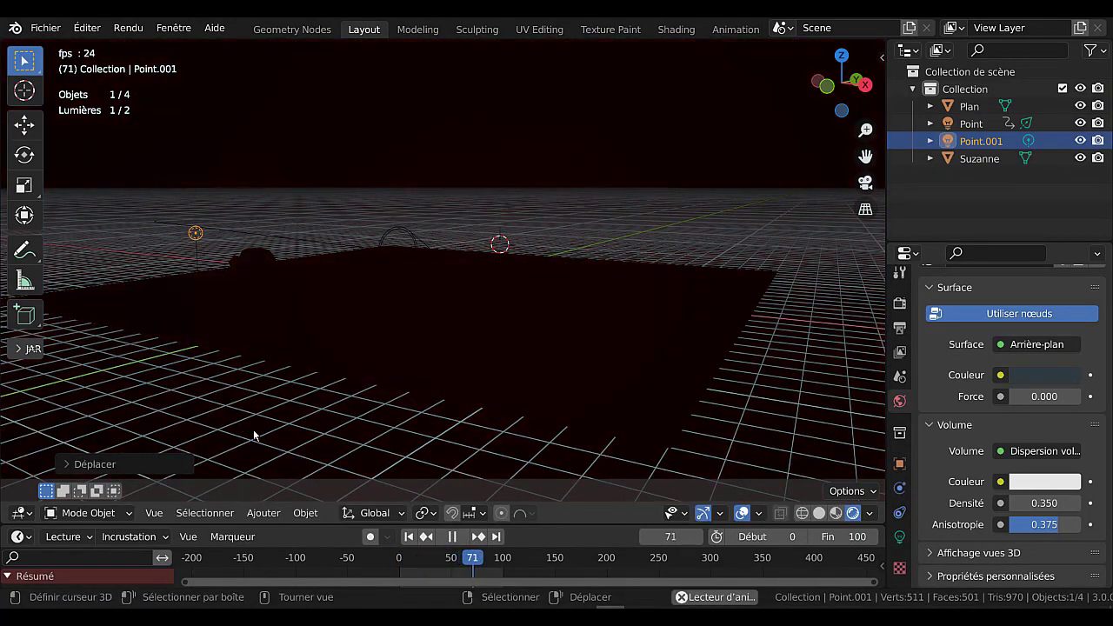
pyautogui.moveTo(246, 397); pyautogui.dragTo(342, 418, button='middle')
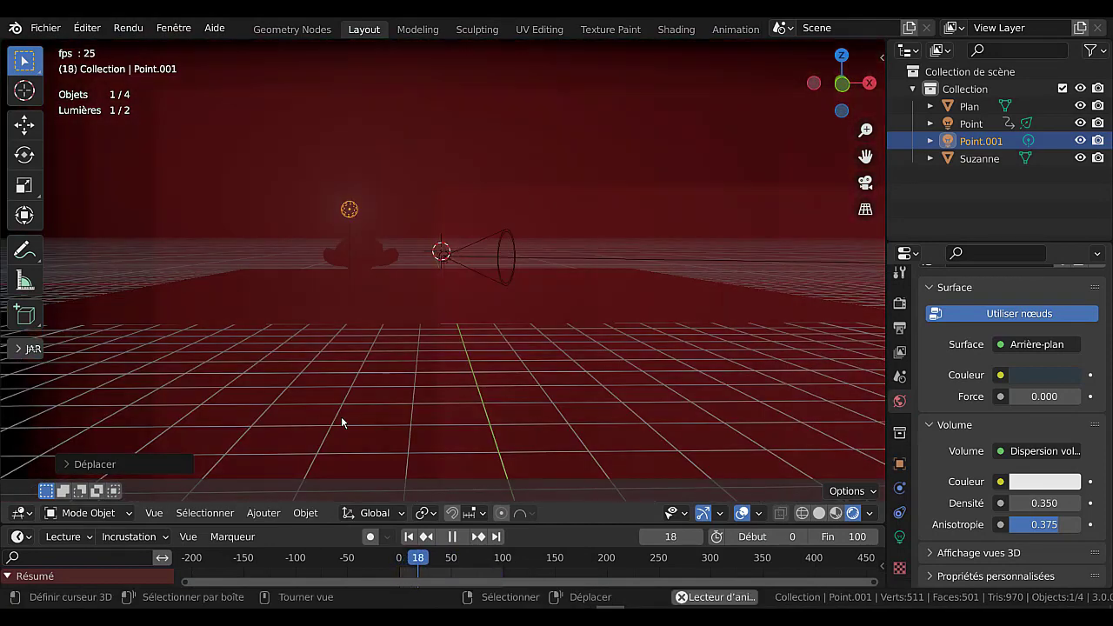
pyautogui.scroll(4, 339, 401)
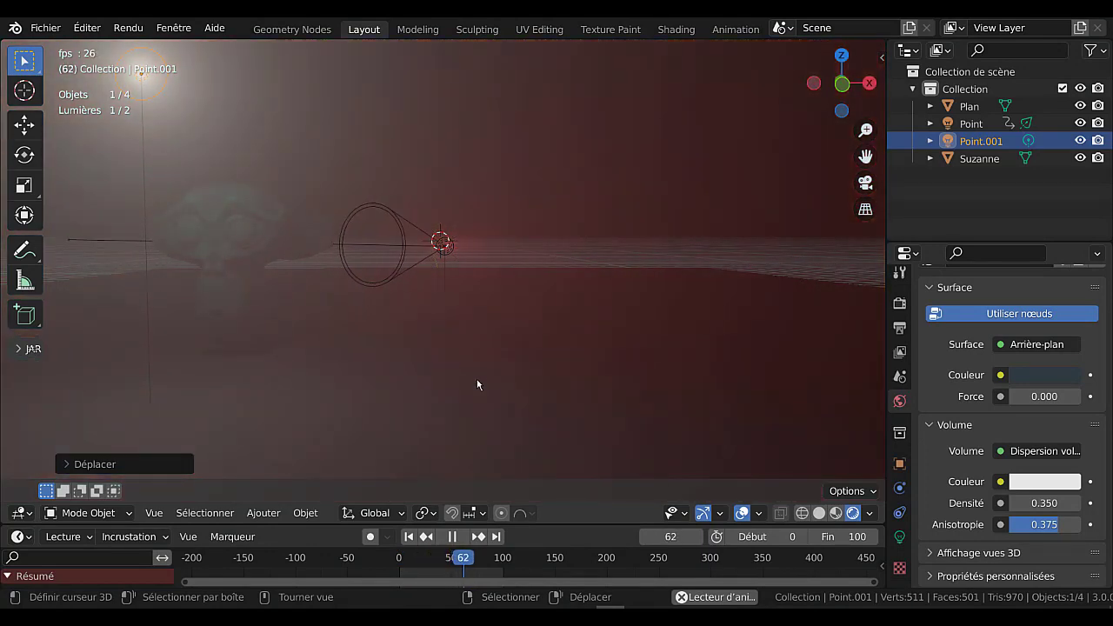
pyautogui.click(461, 408)
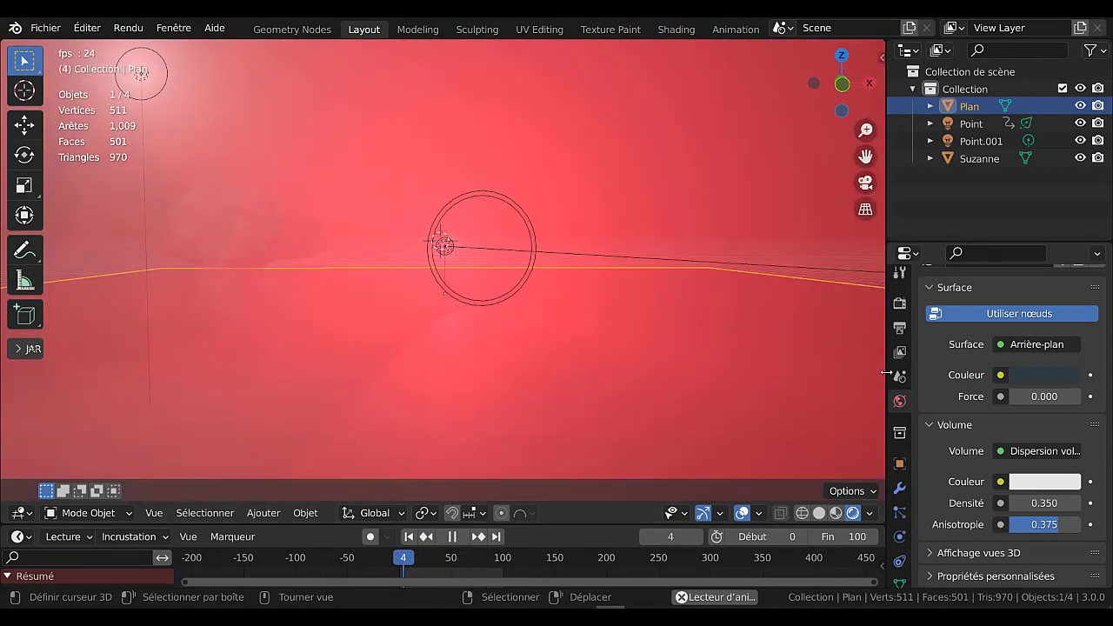
pyautogui.moveTo(886, 372)
pyautogui.mouseDown()
pyautogui.moveTo(866, 376)
pyautogui.moveTo(885, 376)
pyautogui.mouseUp()
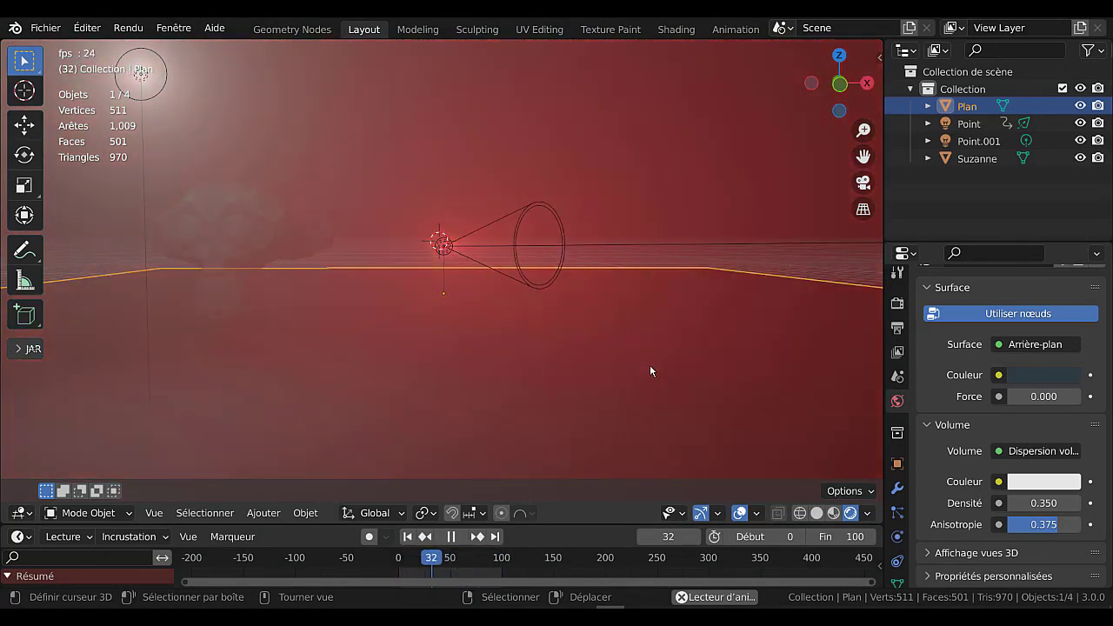
pyautogui.click(790, 249)
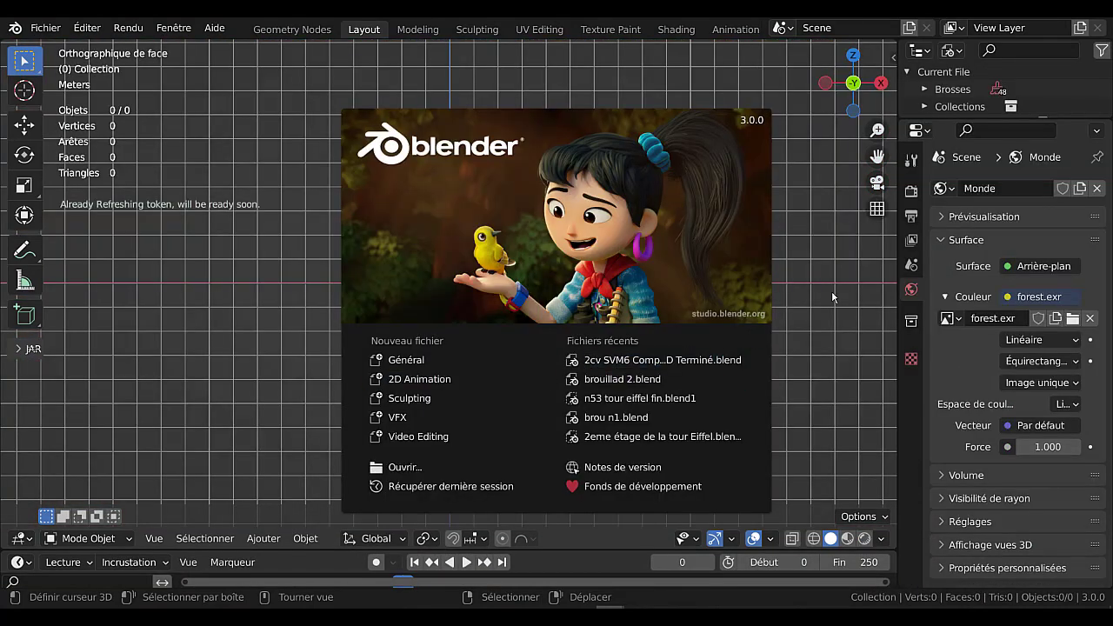
# Add a point lamp to the empty scene and raise it along the Z axis above the 3D cursor.
pyautogui.click(831, 297)
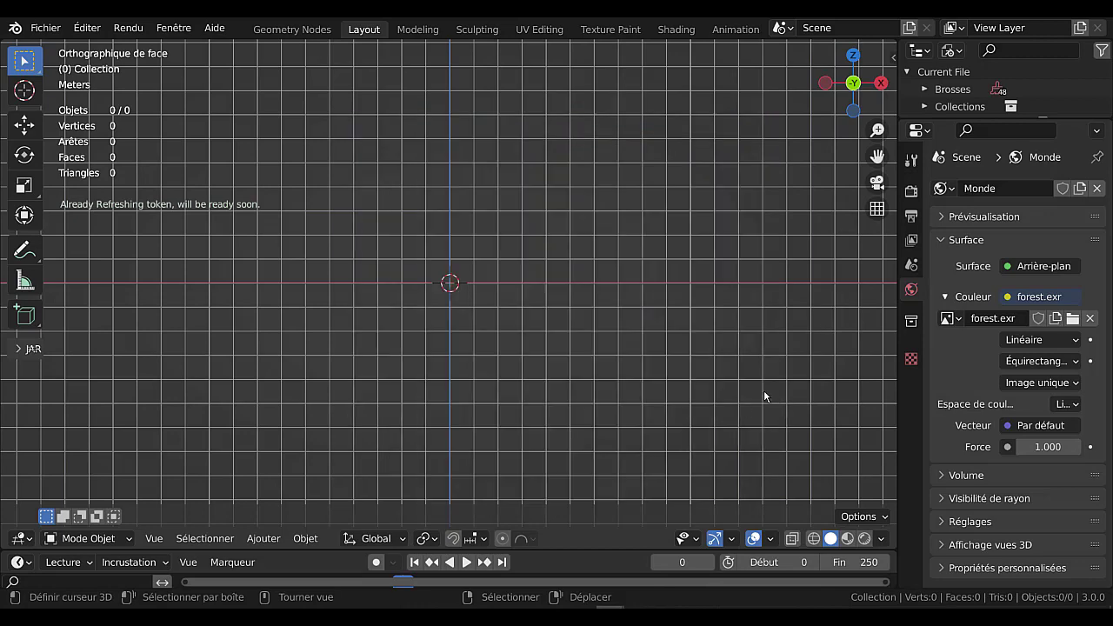
pyautogui.moveTo(764, 397); pyautogui.dragTo(863, 389, button='middle')
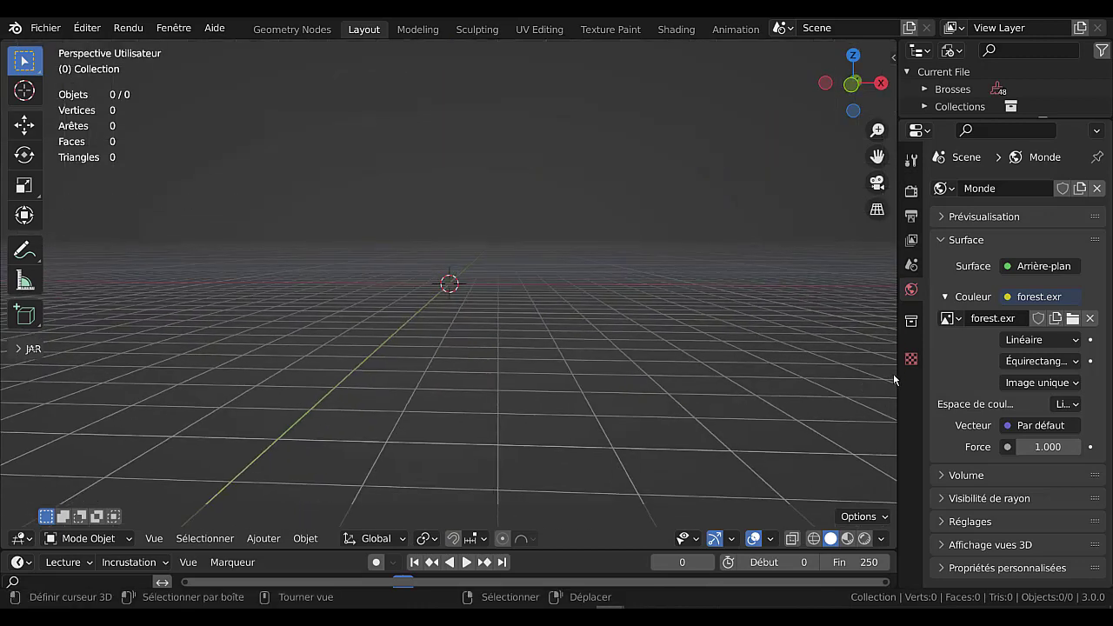
pyautogui.moveTo(896, 378); pyautogui.dragTo(887, 378)
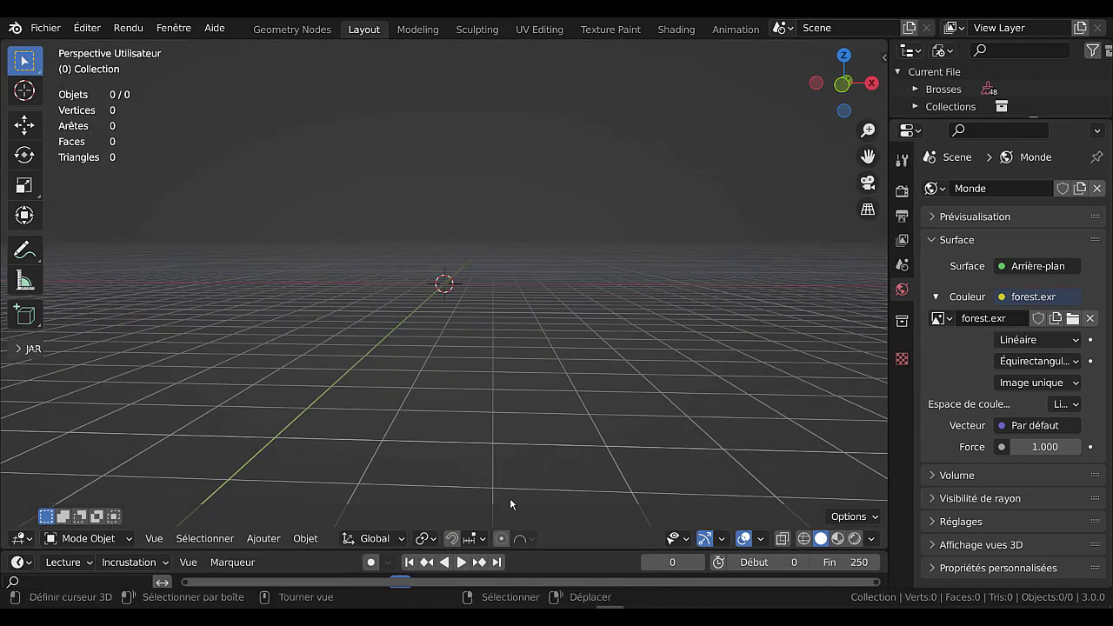
pyautogui.click(263, 539)
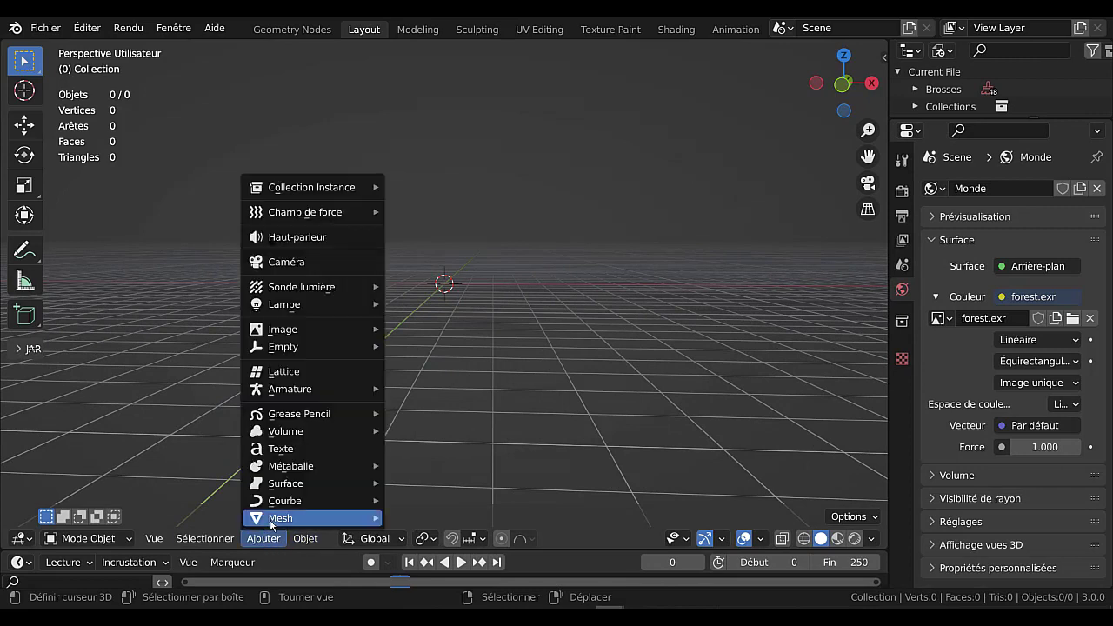
pyautogui.moveTo(270, 524)
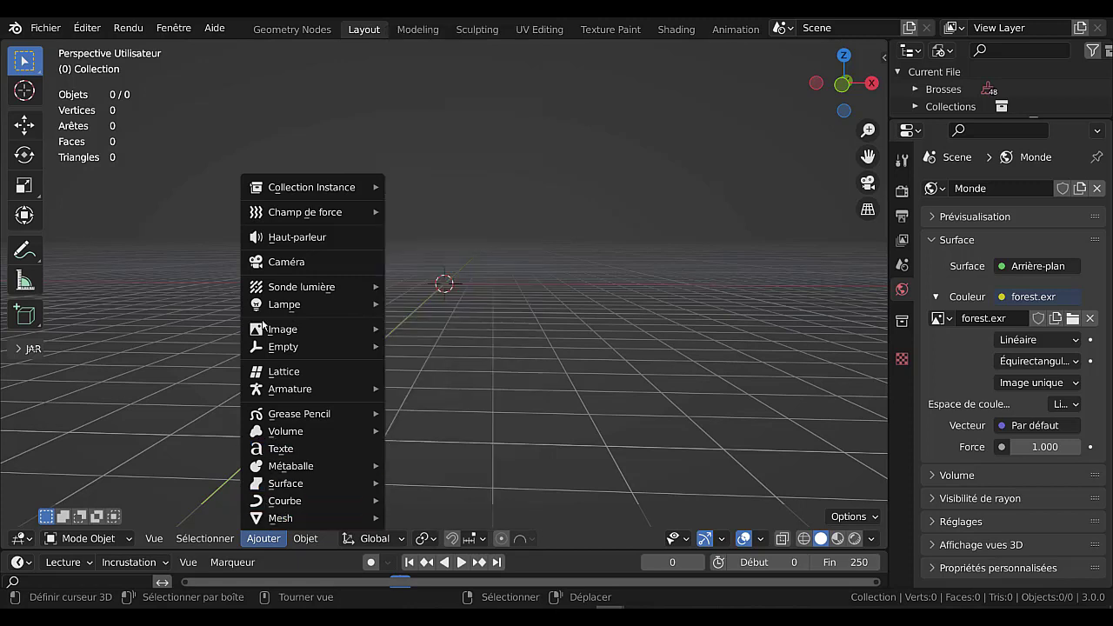
pyautogui.moveTo(335, 304)
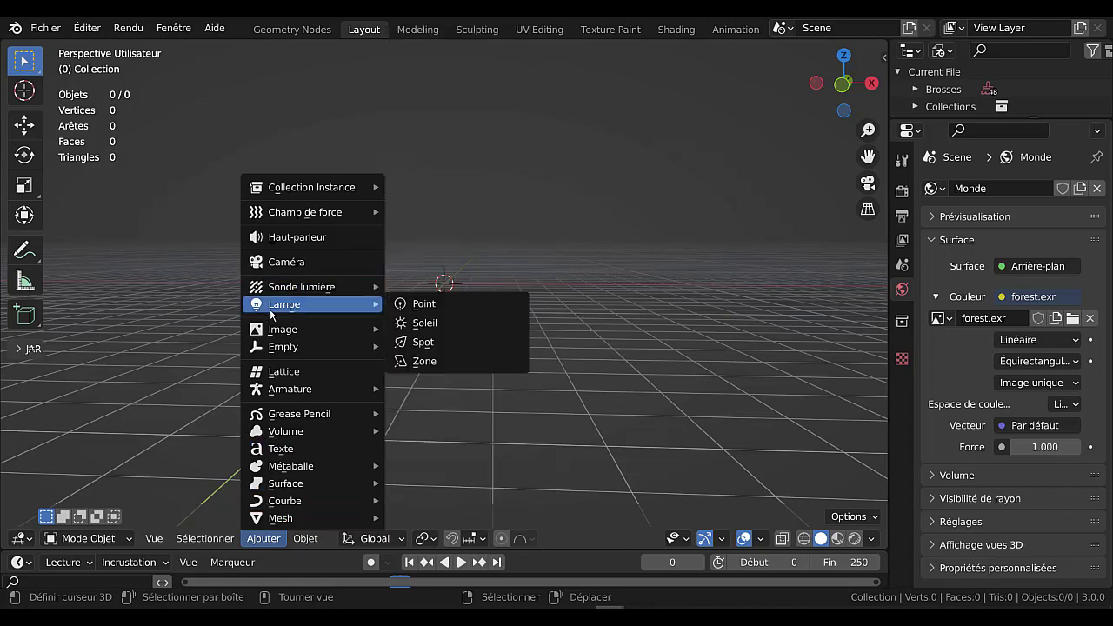
pyautogui.click(419, 304)
pyautogui.press('g')
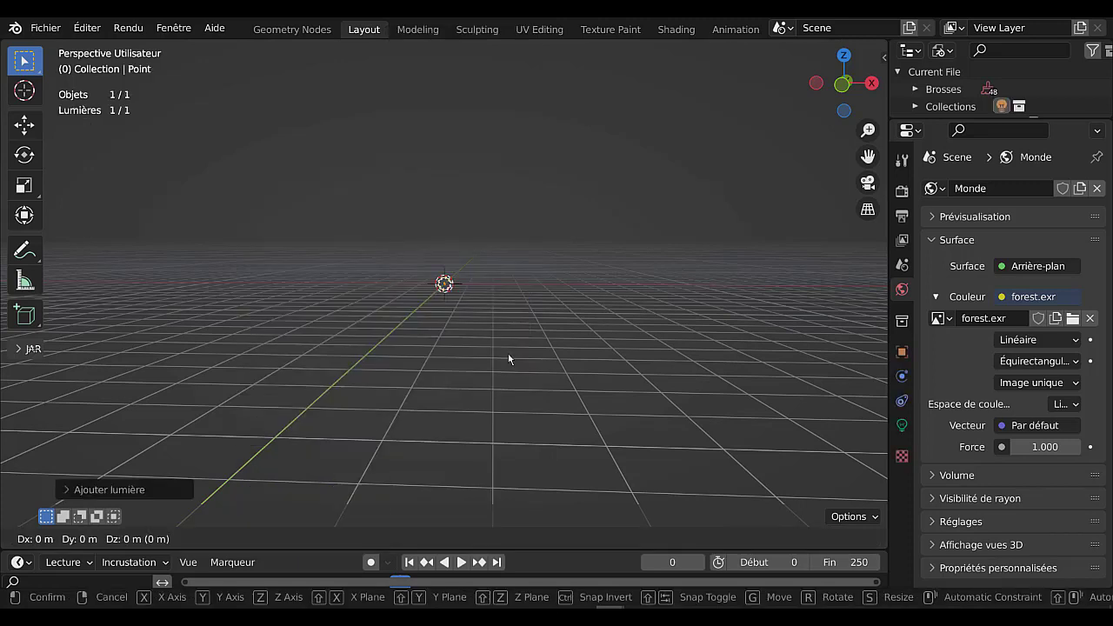
pyautogui.press('z')
pyautogui.click(716, 323)
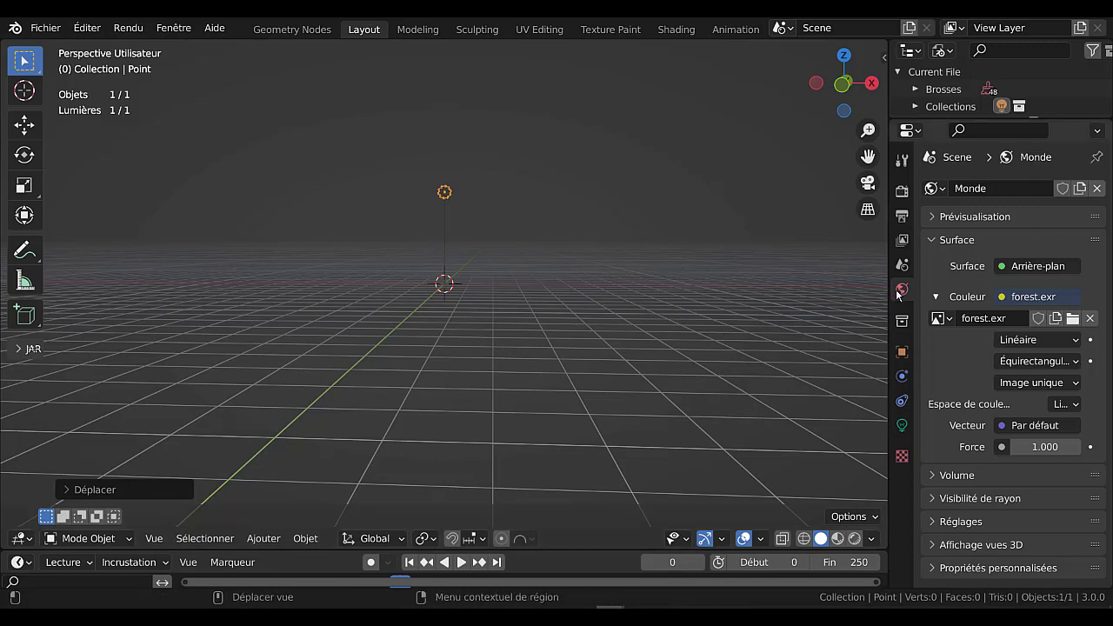
# Replace the forest.exr world with a new one and set its volume shader to Dispersion volumique.
pyautogui.click(1099, 189)
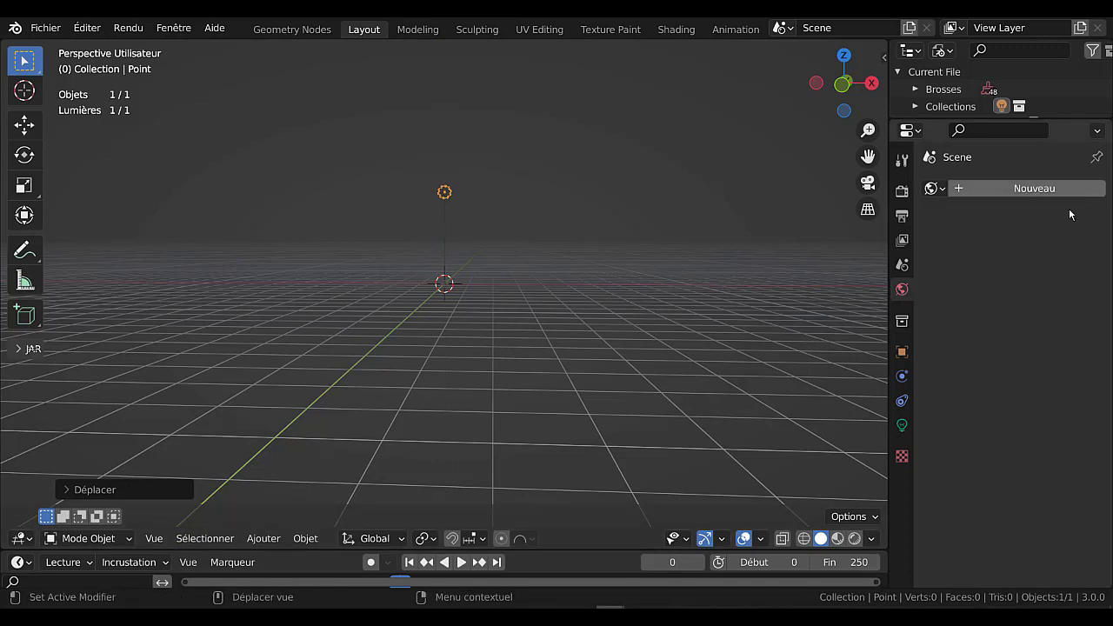
pyautogui.click(1021, 189)
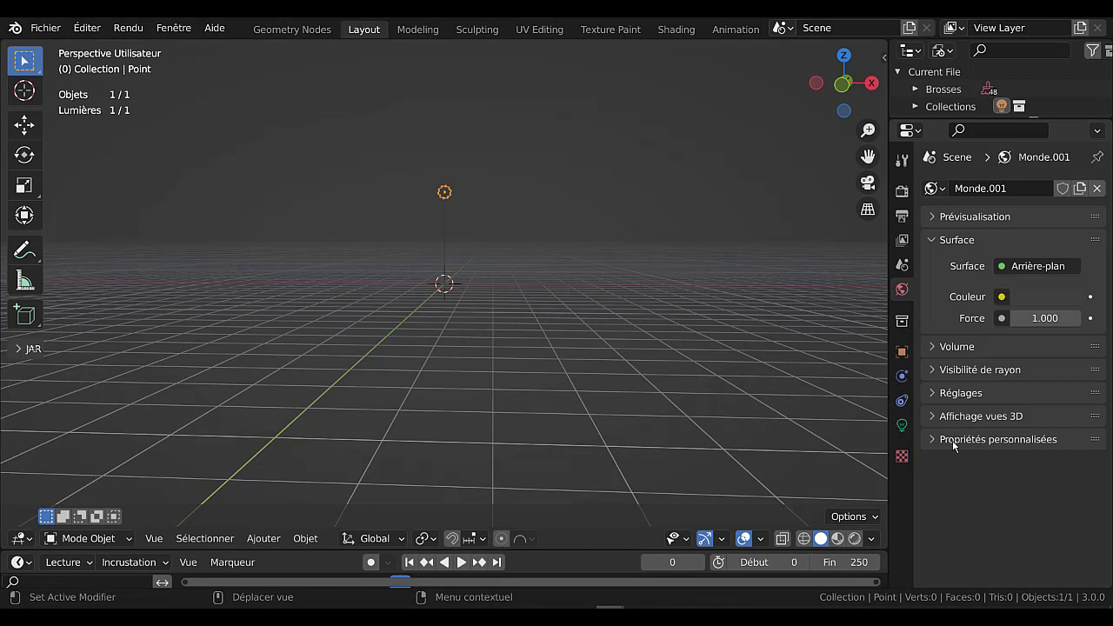
pyautogui.click(932, 347)
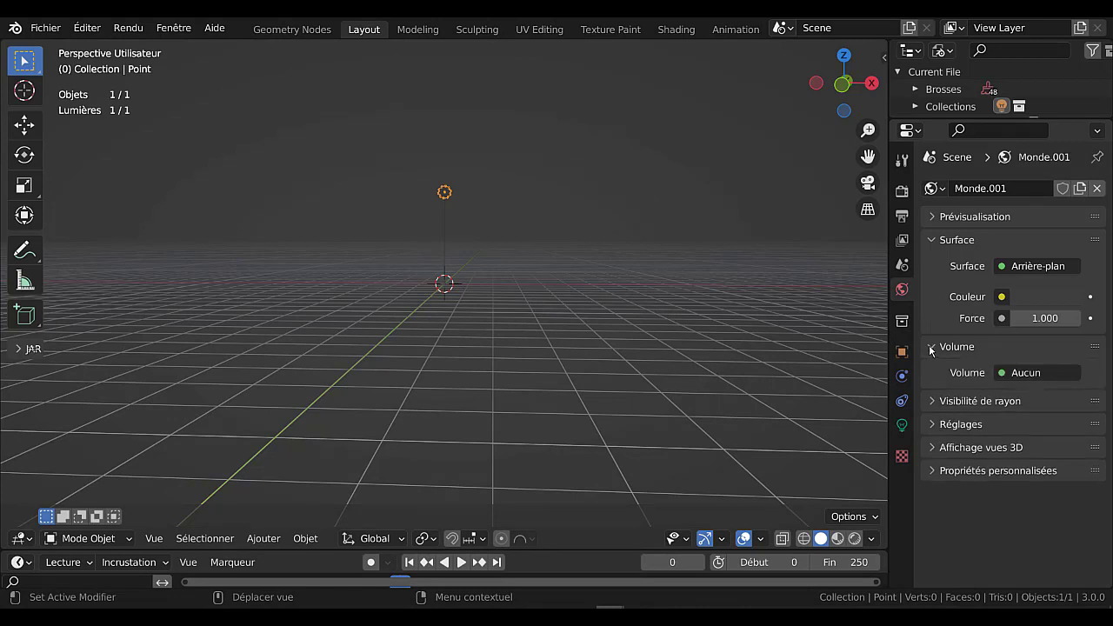
pyautogui.click(1043, 373)
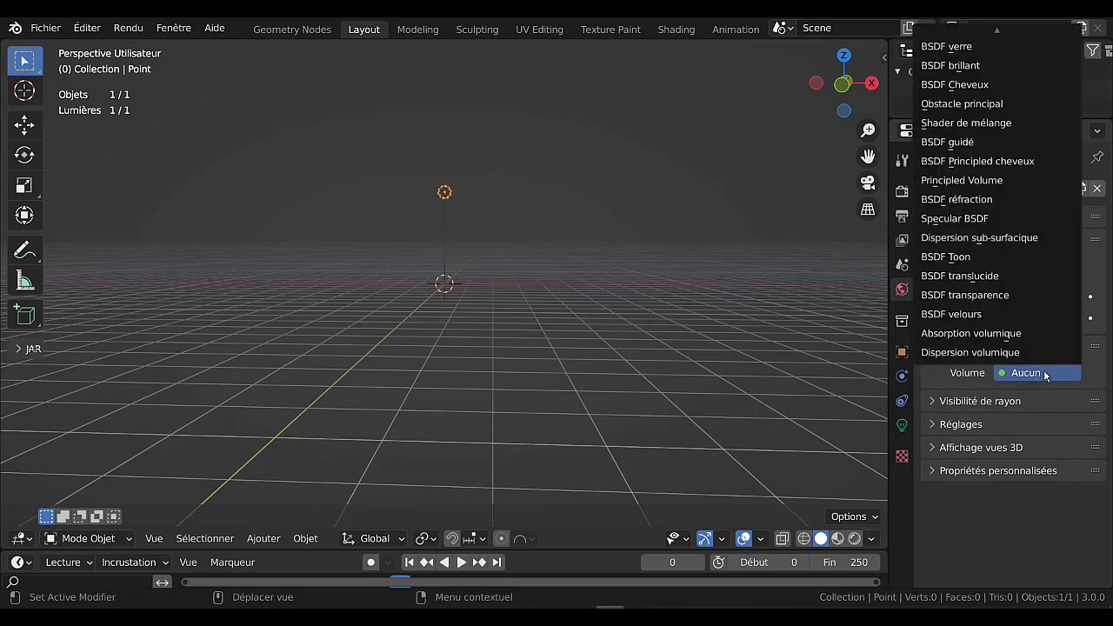
pyautogui.click(989, 353)
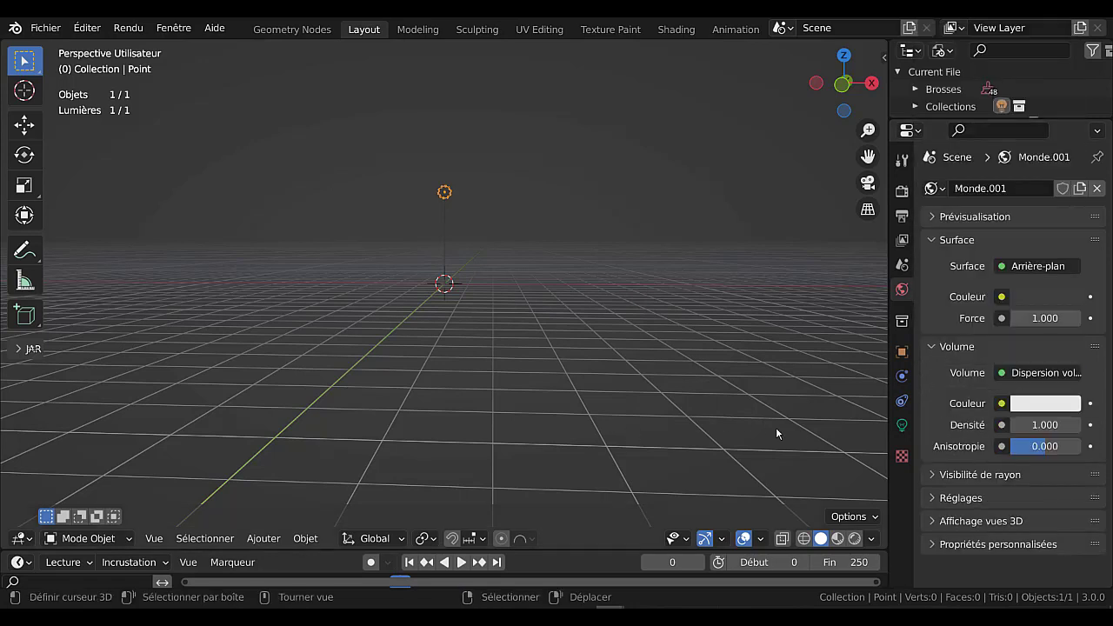
# Switch to rendered shading and set the world volume's density to 0.15 and its anisotropy to about -0.472.
pyautogui.click(852, 540)
pyautogui.click(849, 539)
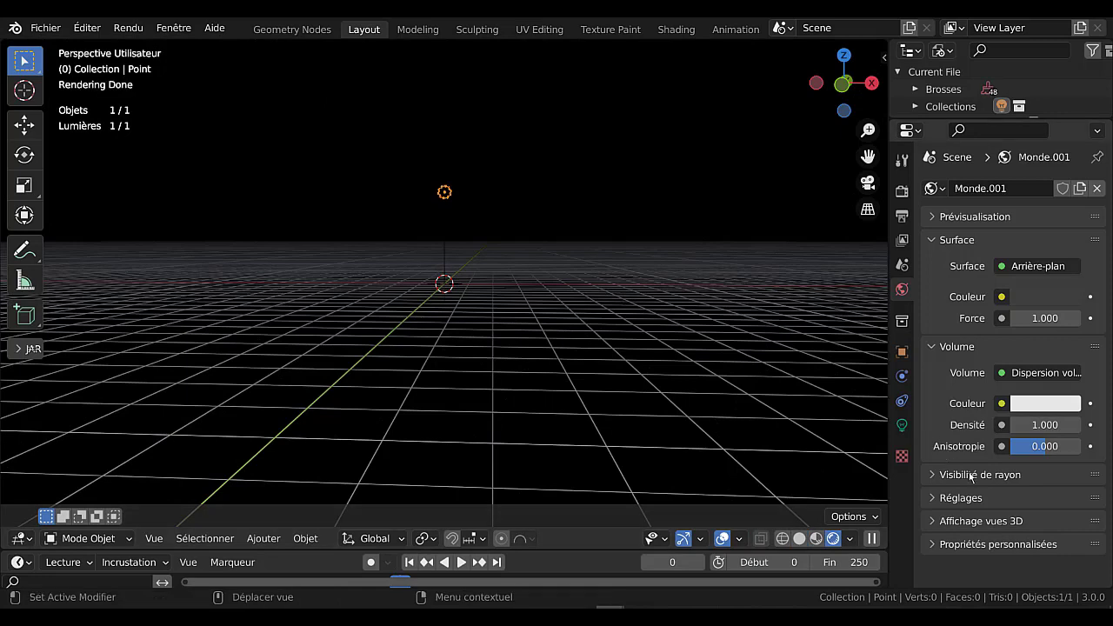
pyautogui.moveTo(1043, 425)
pyautogui.mouseDown()
pyautogui.moveTo(1013, 424)
pyautogui.moveTo(1056, 425)
pyautogui.moveTo(1031, 424)
pyautogui.mouseUp()
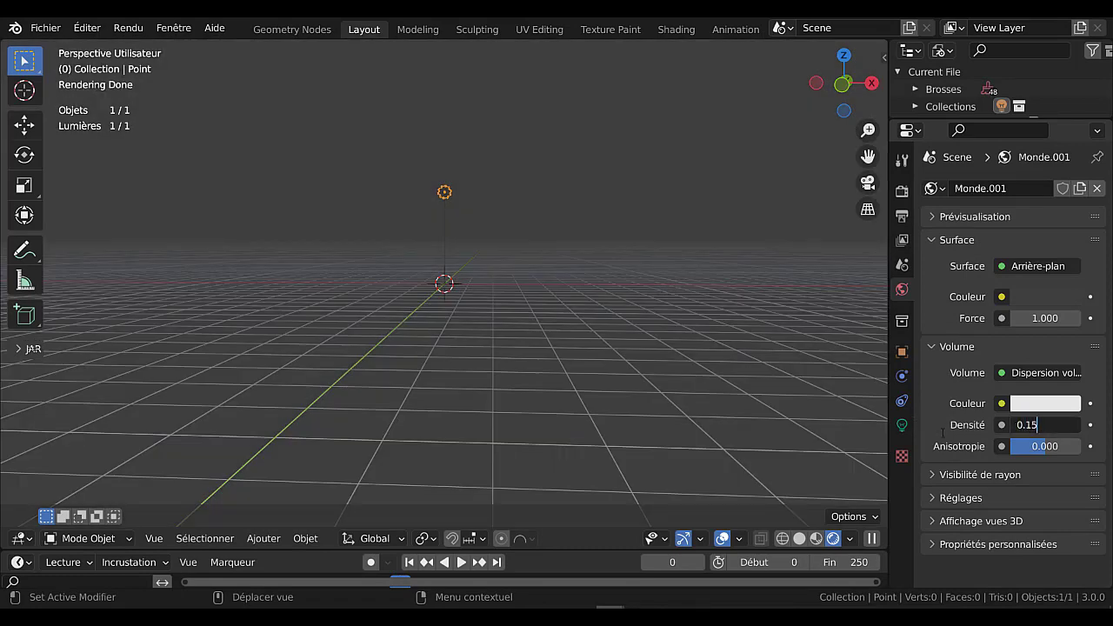
pyautogui.press('Return')
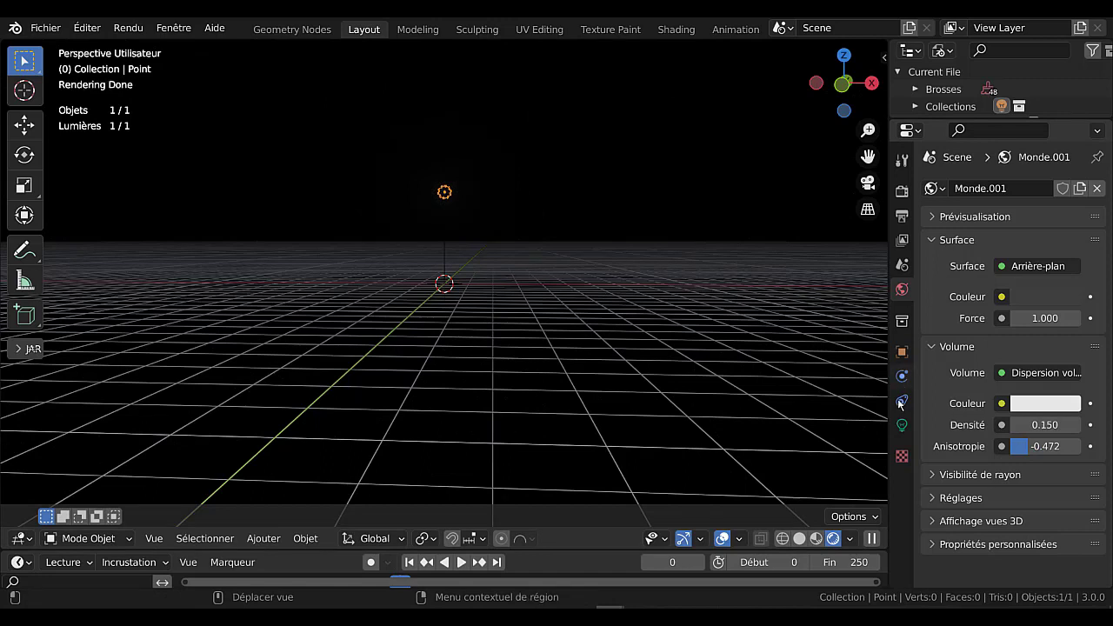
# Raise the point lamp's power to about 892 W.
pyautogui.click(902, 425)
pyautogui.moveTo(1036, 306); pyautogui.dragTo(1108, 306)
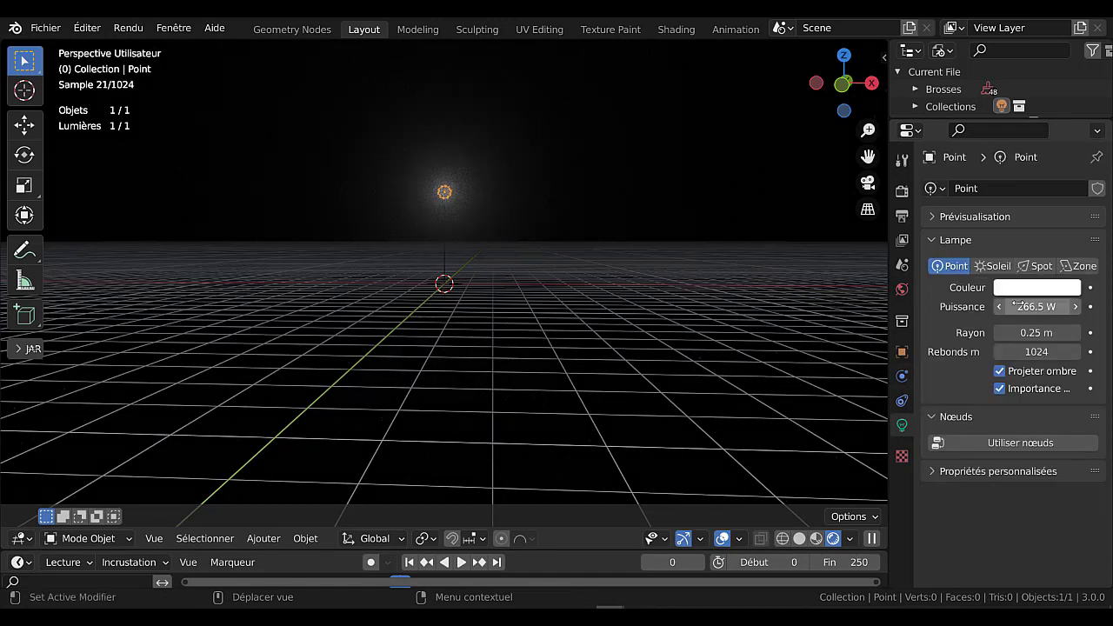
pyautogui.moveTo(1015, 305); pyautogui.dragTo(1027, 308)
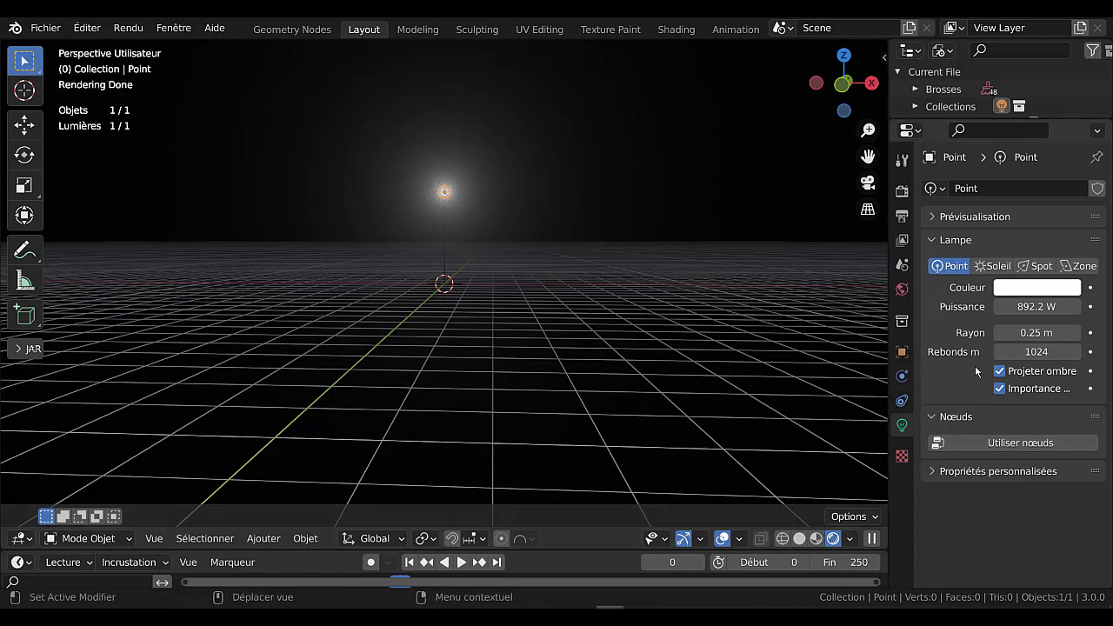
# Test world background strengths of 25.5 and 55.1, and set the strength to 0.
pyautogui.click(902, 292)
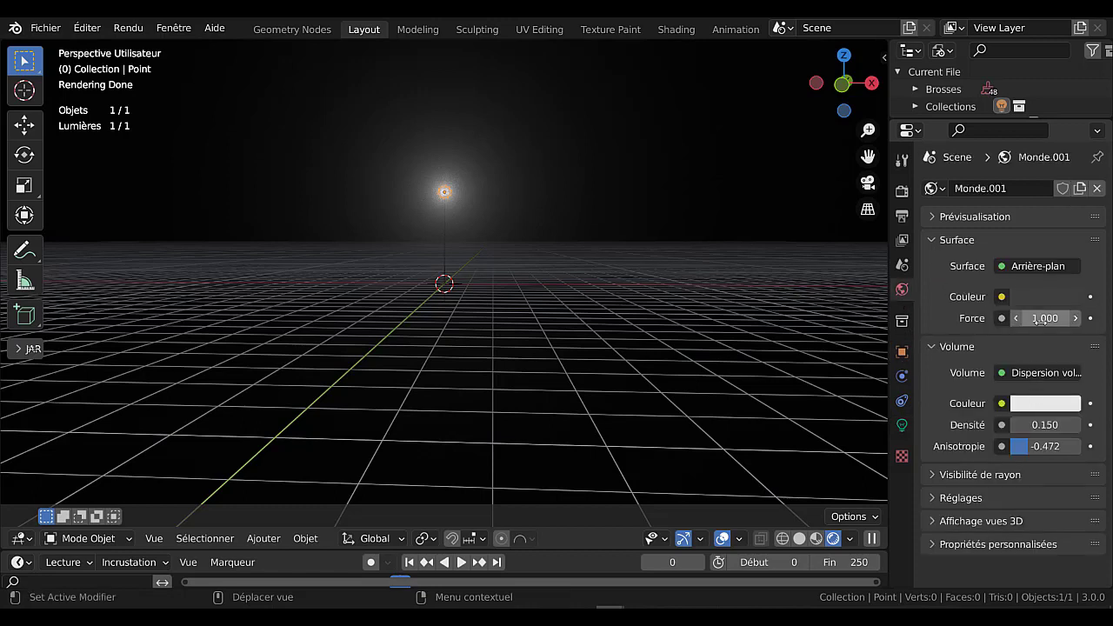
pyautogui.moveTo(1045, 318); pyautogui.dragTo(1112, 319)
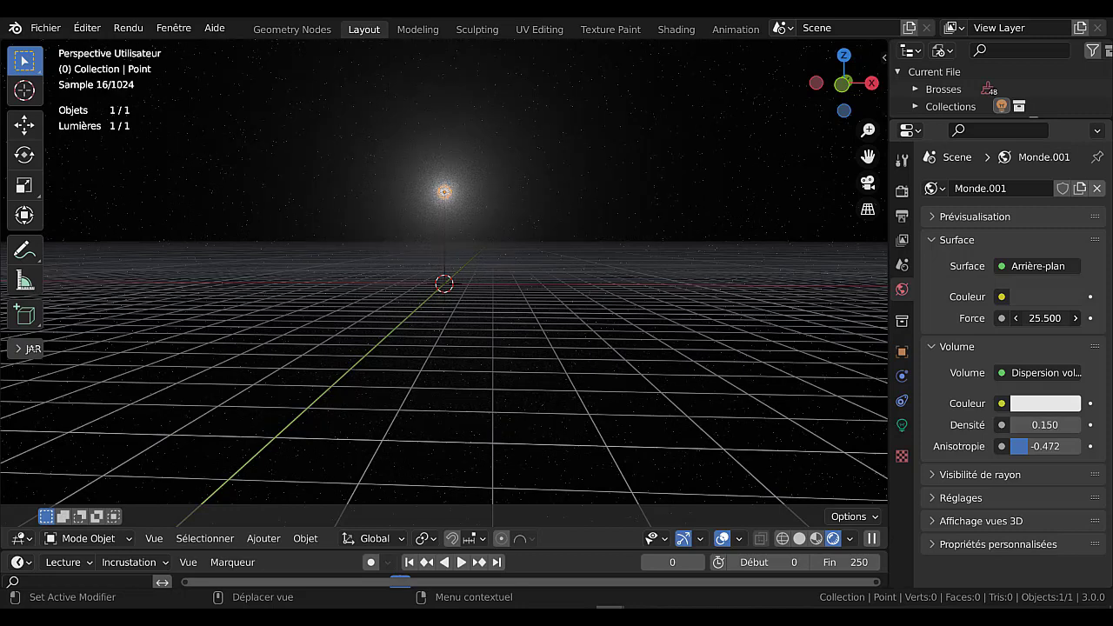
pyautogui.moveTo(1044, 318); pyautogui.dragTo(1088, 319)
pyautogui.moveTo(677, 380); pyautogui.dragTo(674, 380, button='middle')
pyautogui.scroll(1, 545, 363)
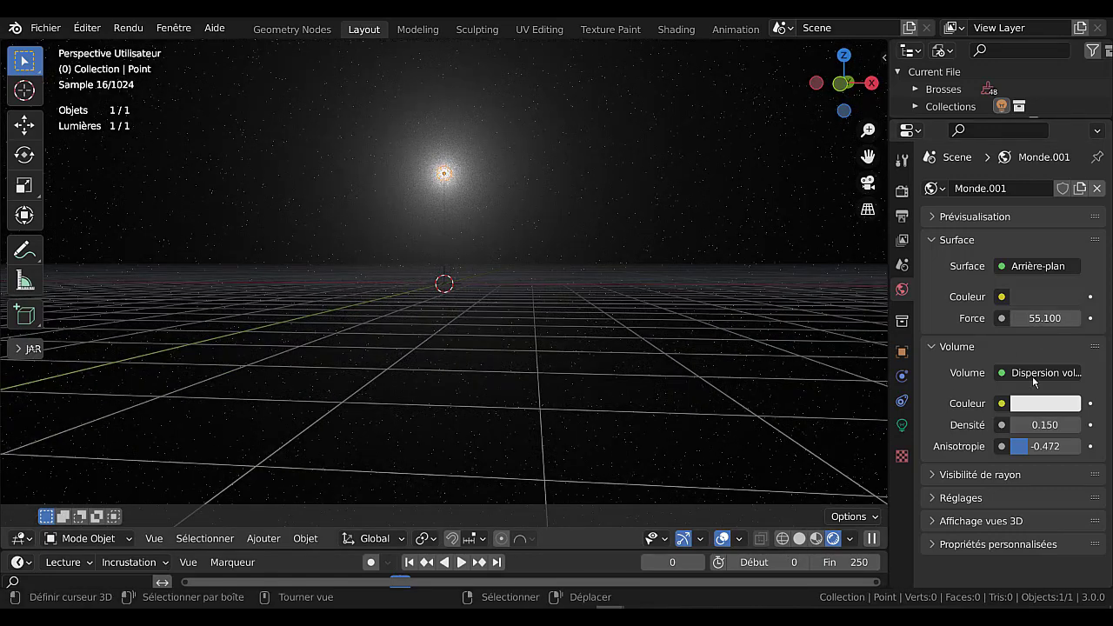
pyautogui.moveTo(1044, 318); pyautogui.dragTo(957, 339)
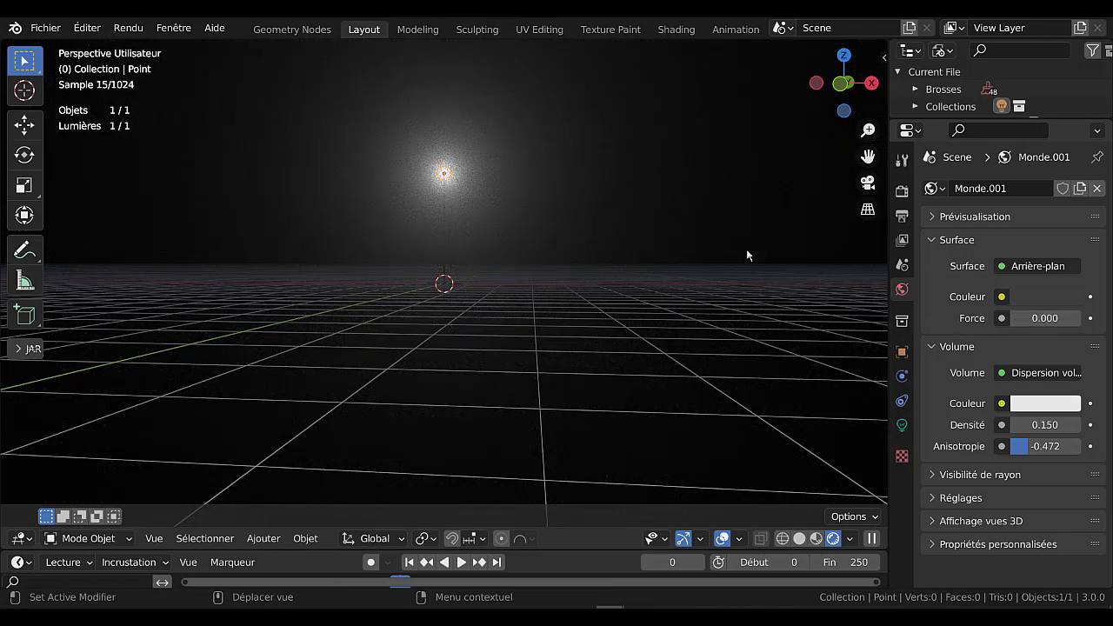
# Add a spot lamp at the 3D cursor and rotate it -90° around the global X axis.
pyautogui.click(263, 539)
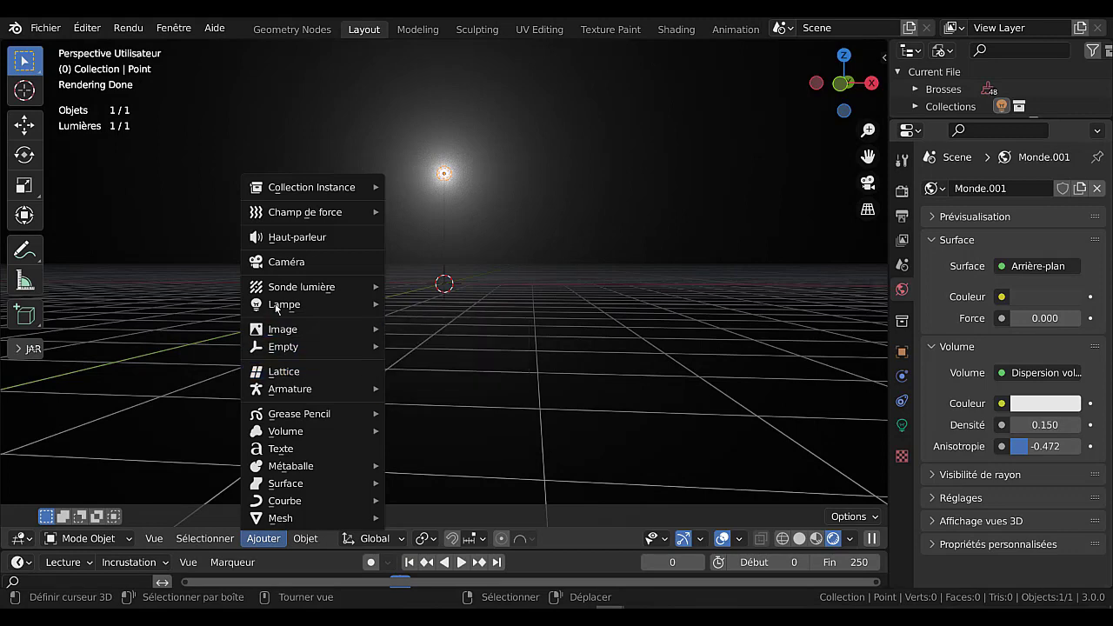
pyautogui.moveTo(277, 306)
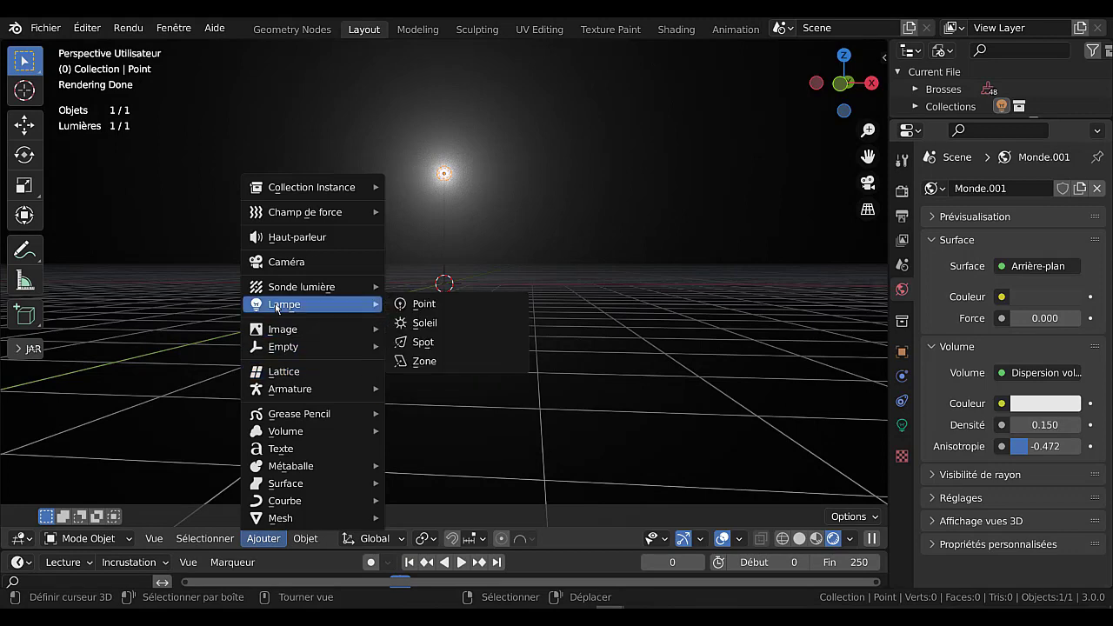
pyautogui.click(429, 342)
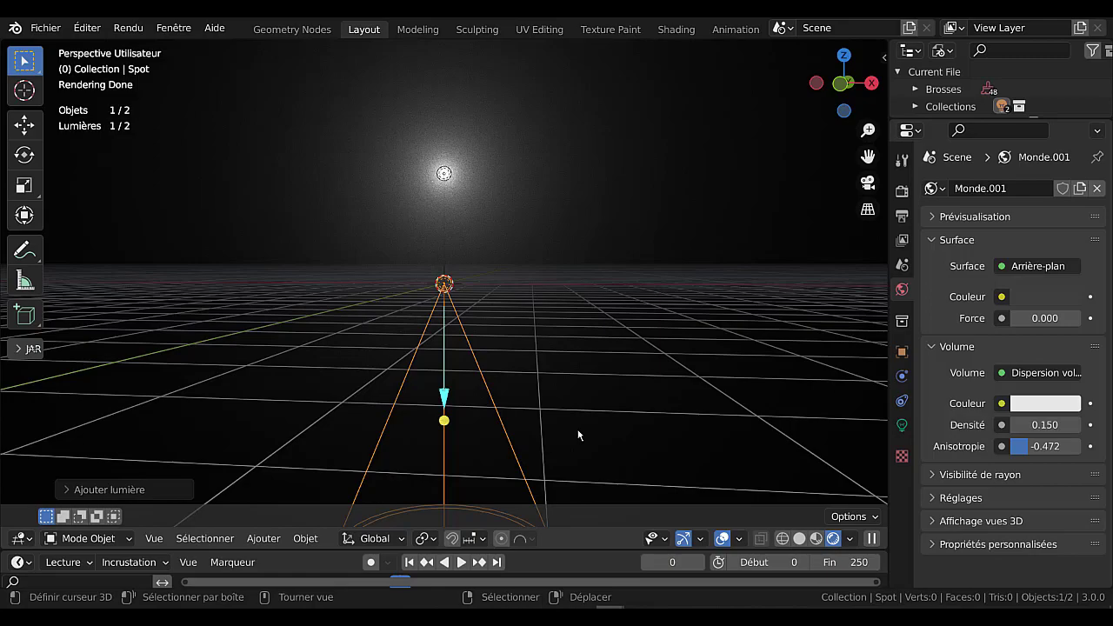
pyautogui.press('r')
pyautogui.press('x')
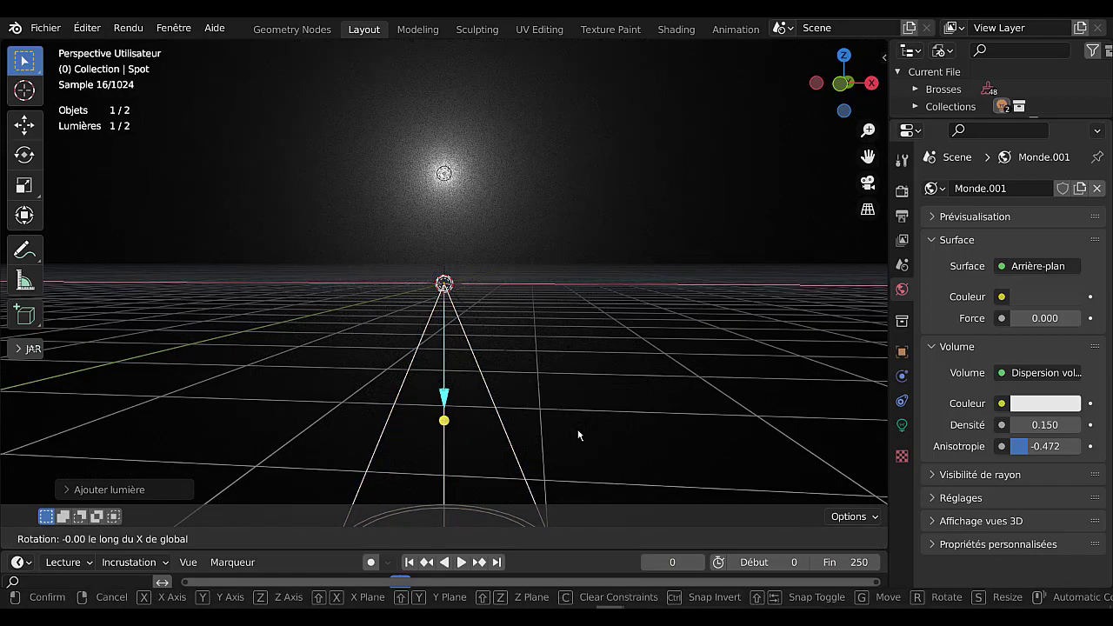
pyautogui.write('-90')
pyautogui.press('Return')
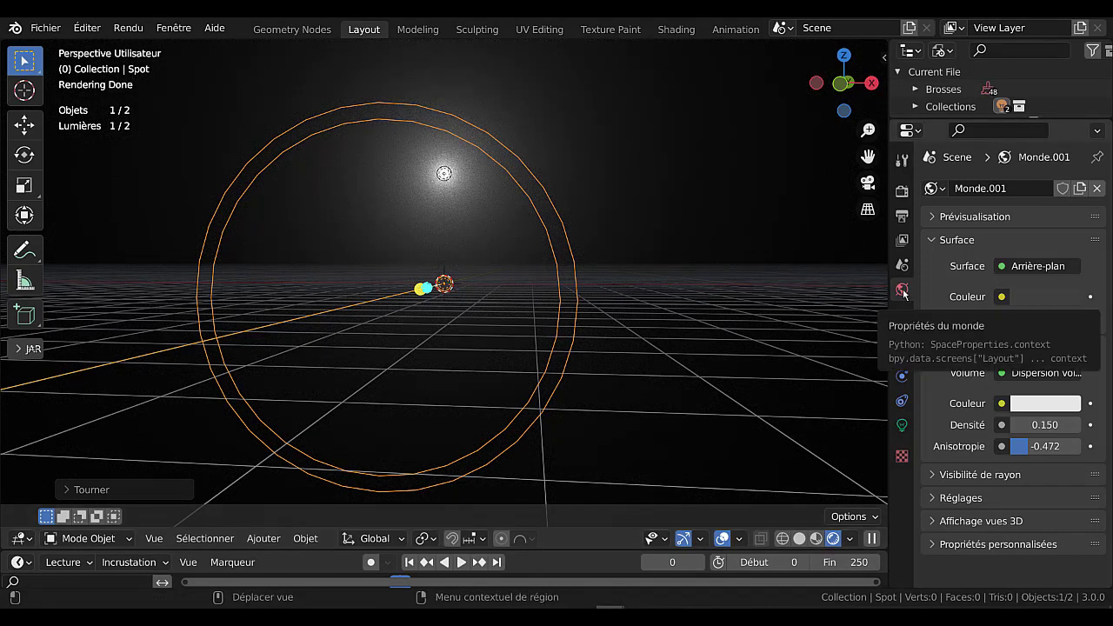
# Give the spot lamp a pinkish-red colour, trying a power of 1000 W before setting it to 5000 W.
pyautogui.click(902, 428)
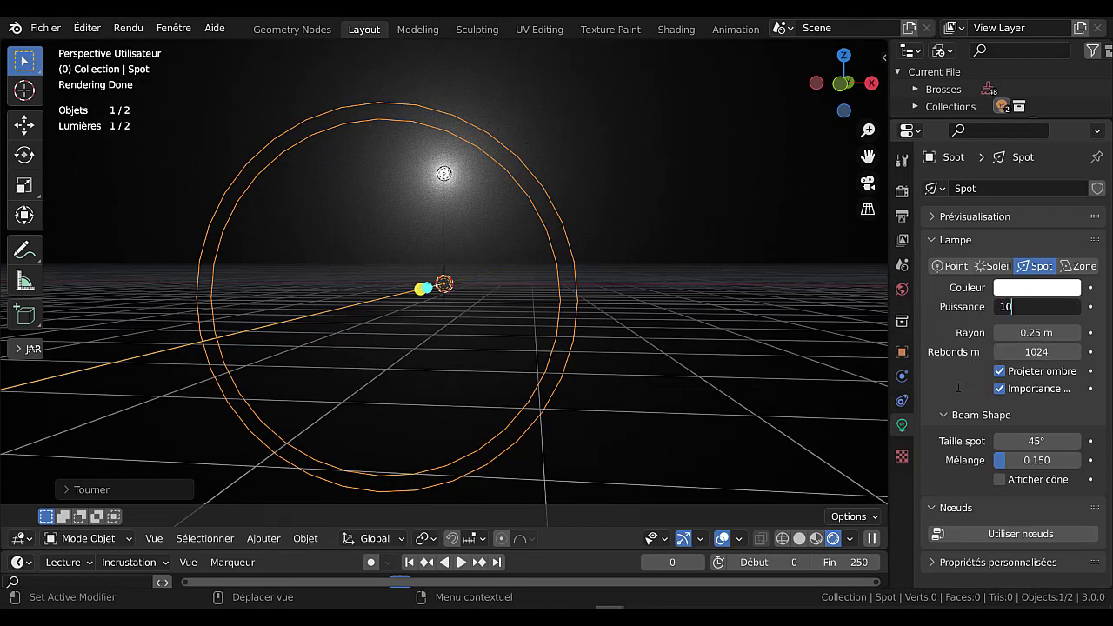
pyautogui.press('Return')
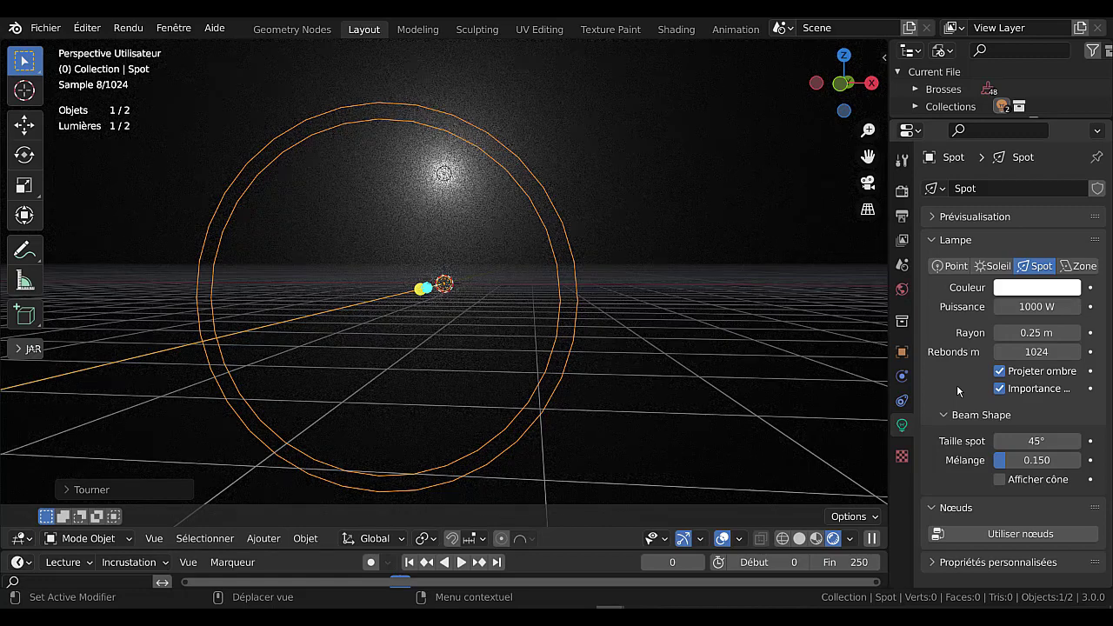
pyautogui.click(1035, 296)
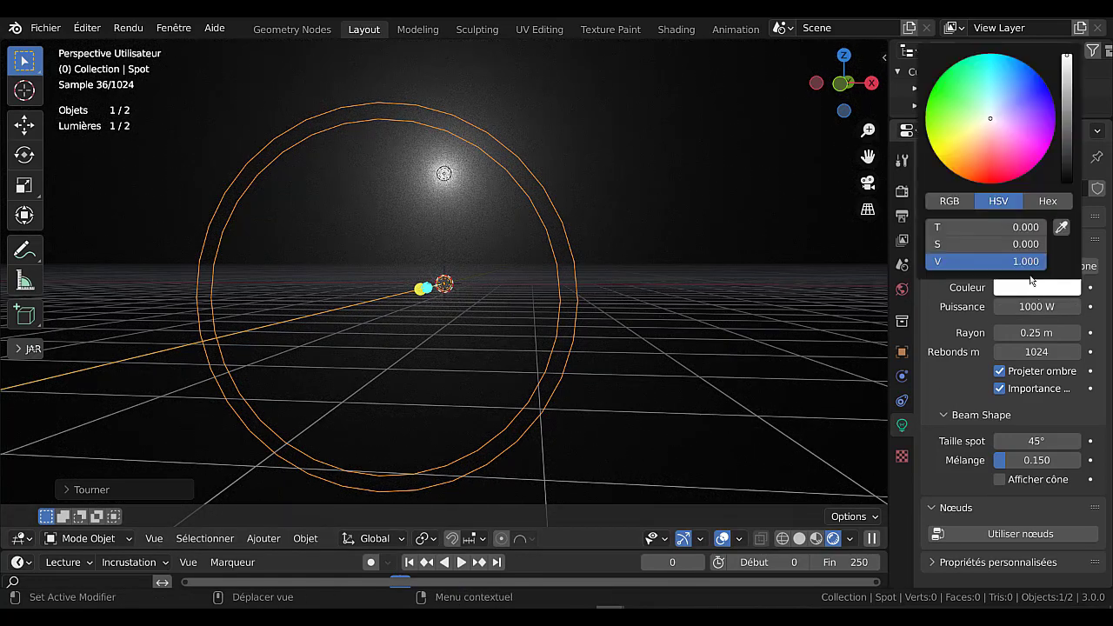
pyautogui.click(1000, 168)
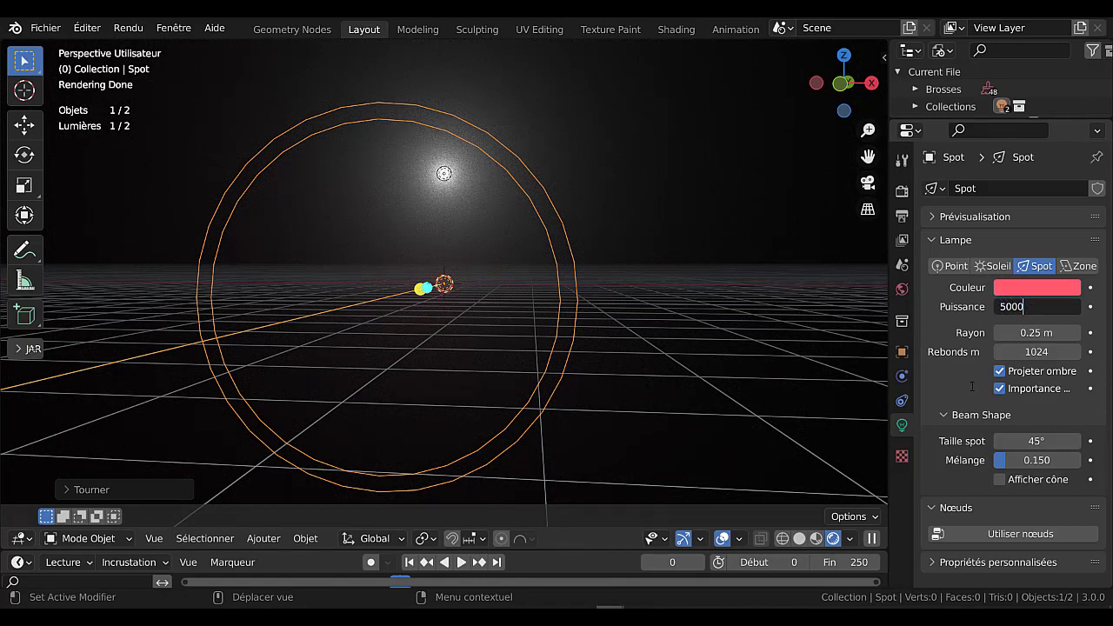
pyautogui.press('Return')
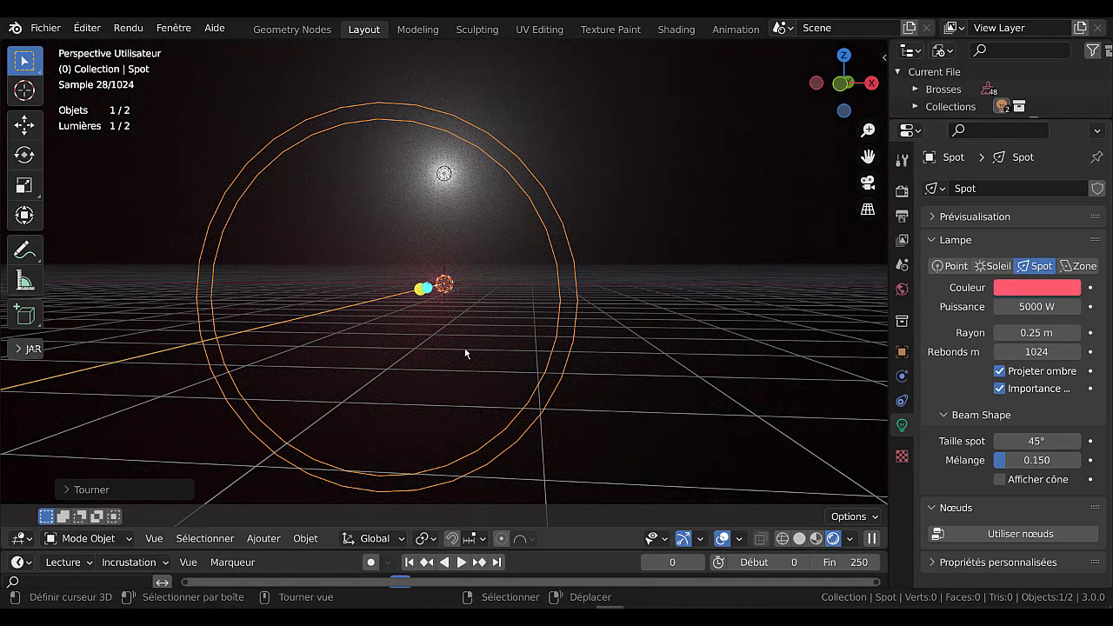
# Add a plane as a floor, lower it slightly beneath the lamps and scale it up about 14 times.
pyautogui.click(263, 538)
pyautogui.moveTo(263, 516)
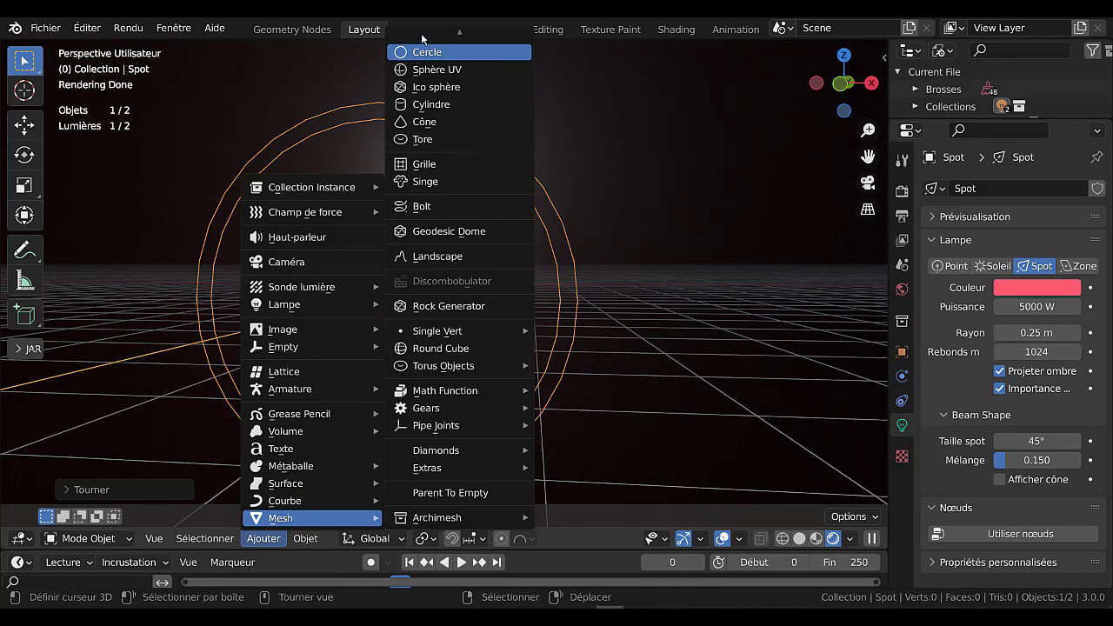
pyautogui.scroll(1, 423, 49)
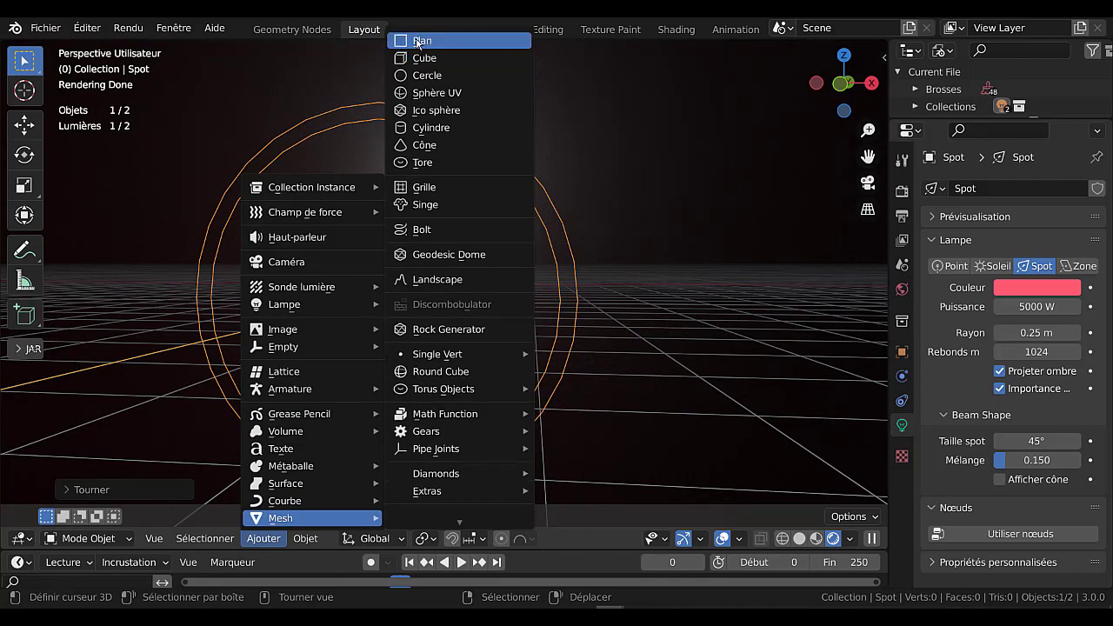
pyautogui.click(417, 42)
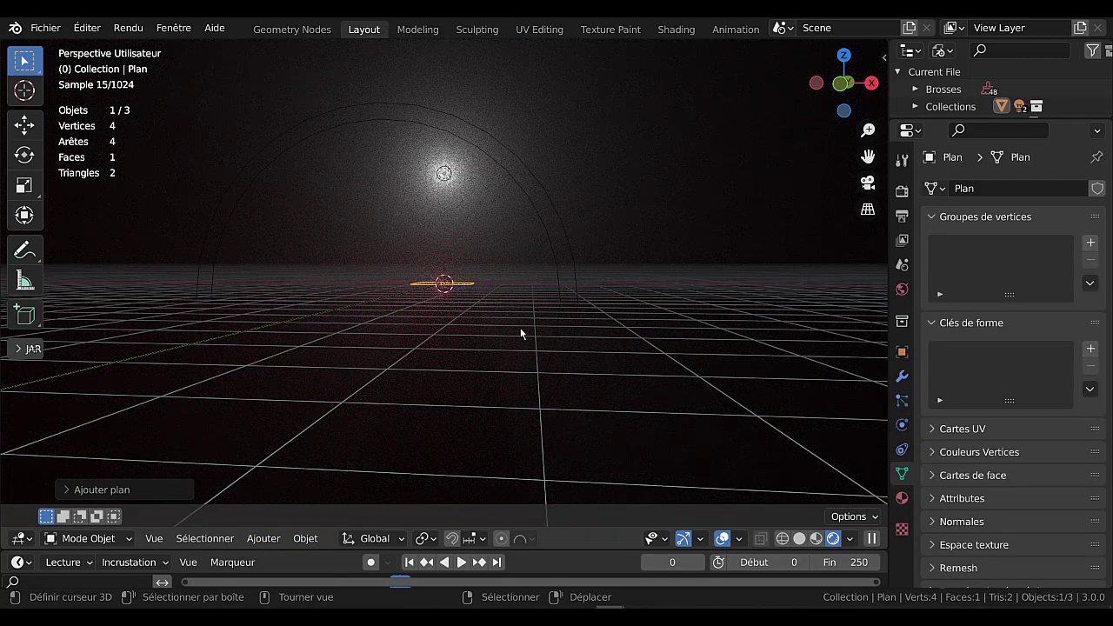
pyautogui.press('g')
pyautogui.press('y')
pyautogui.click(509, 355)
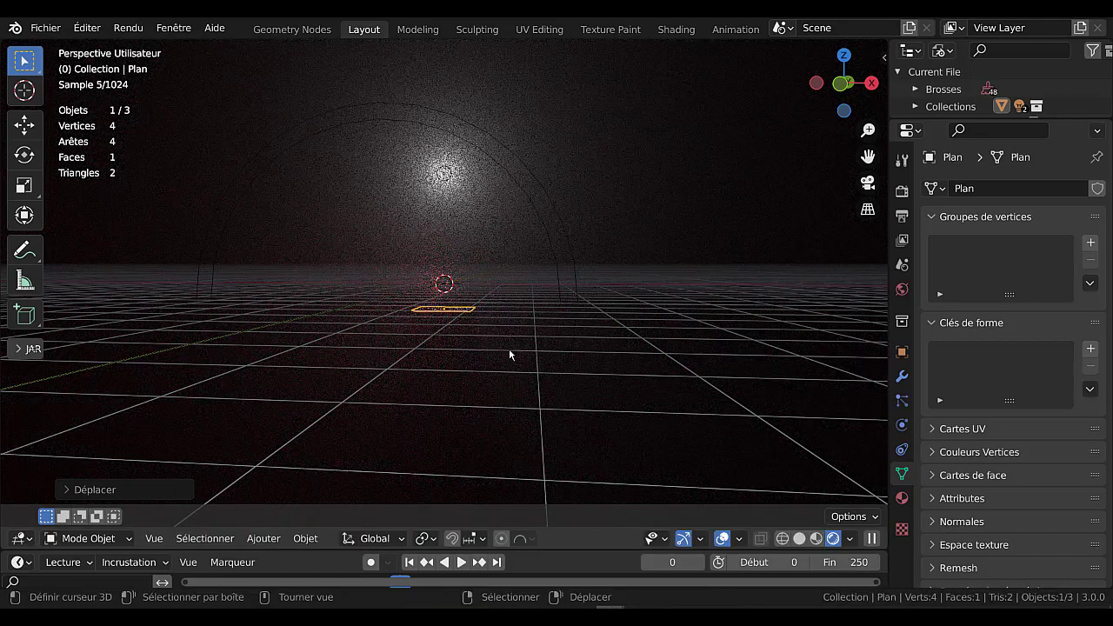
pyautogui.press('s')
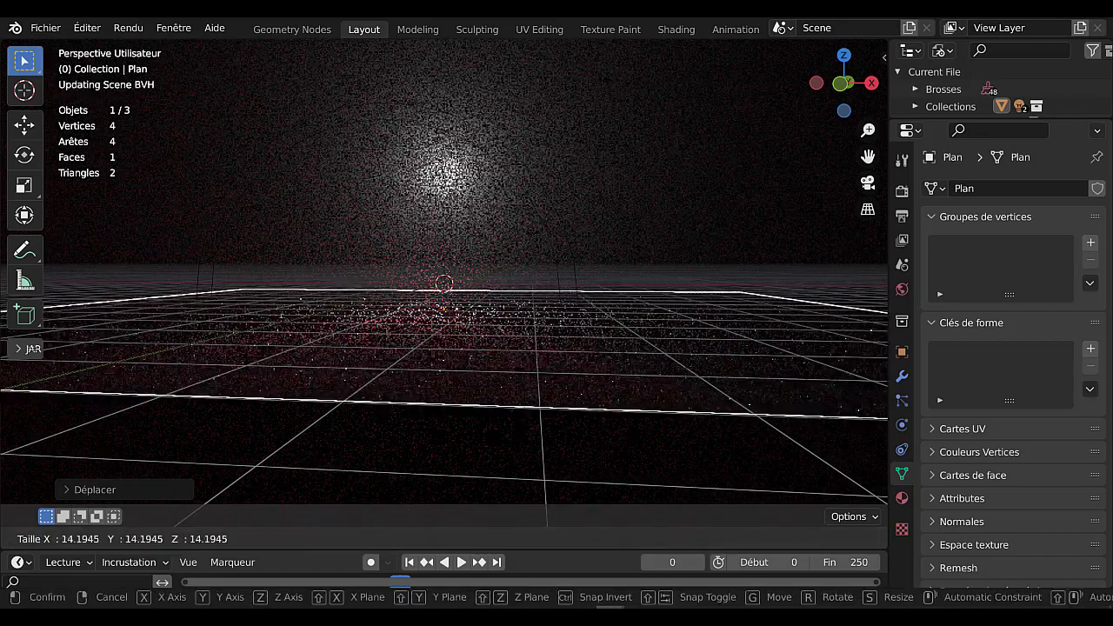
pyautogui.click(619, 90)
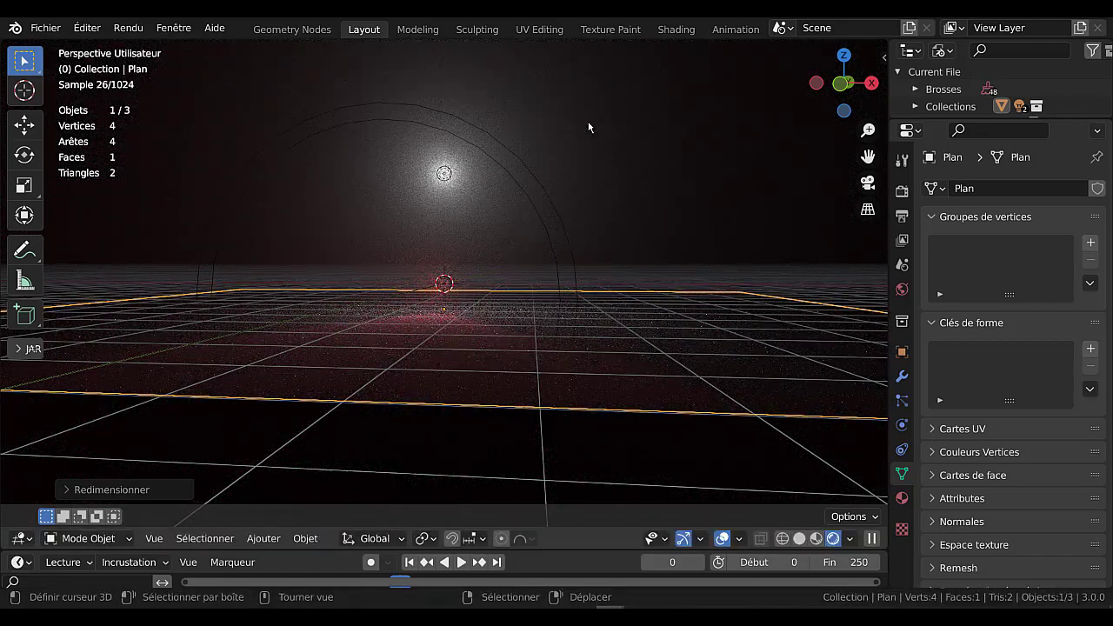
# Select the spot lamp and raise it about 0.92 m along the Z axis.
pyautogui.moveTo(622, 189); pyautogui.dragTo(646, 190, button='middle')
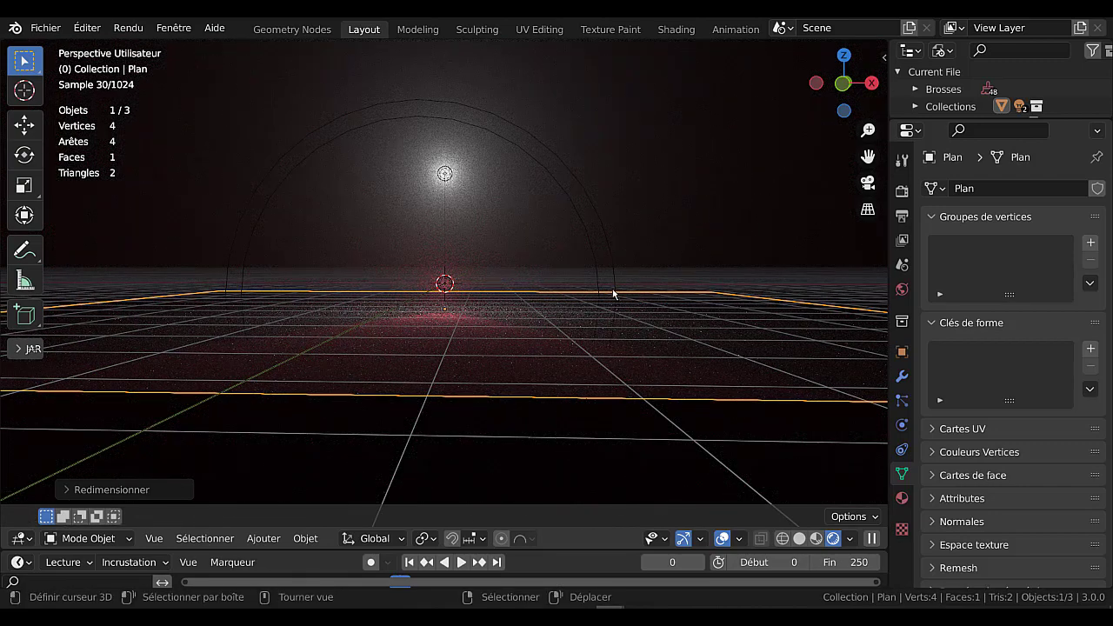
pyautogui.click(606, 248)
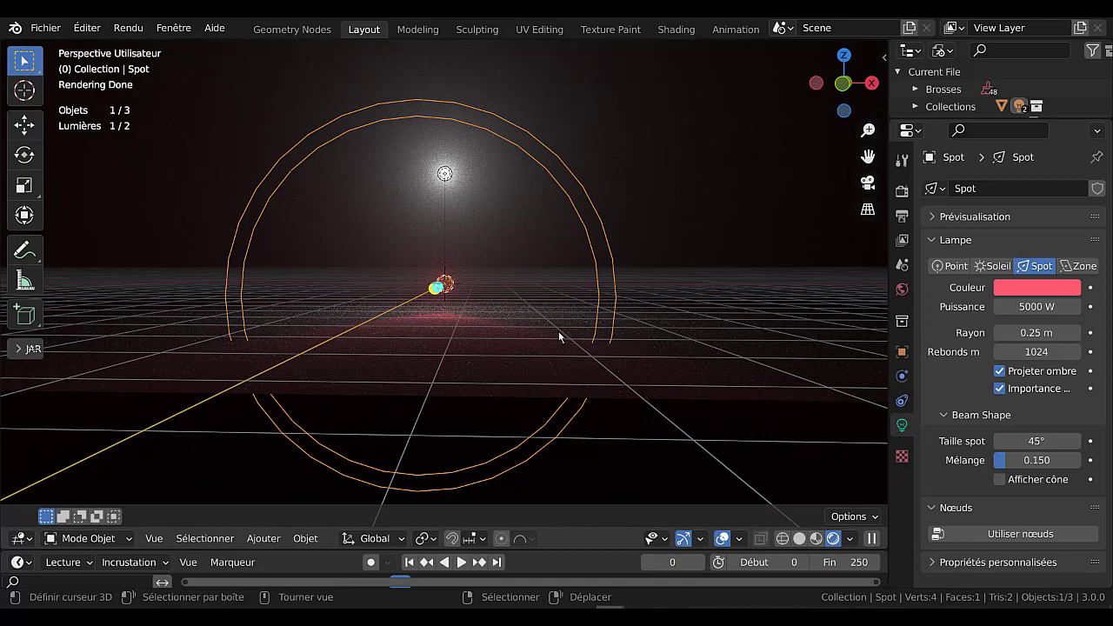
pyautogui.press('g')
pyautogui.press('z')
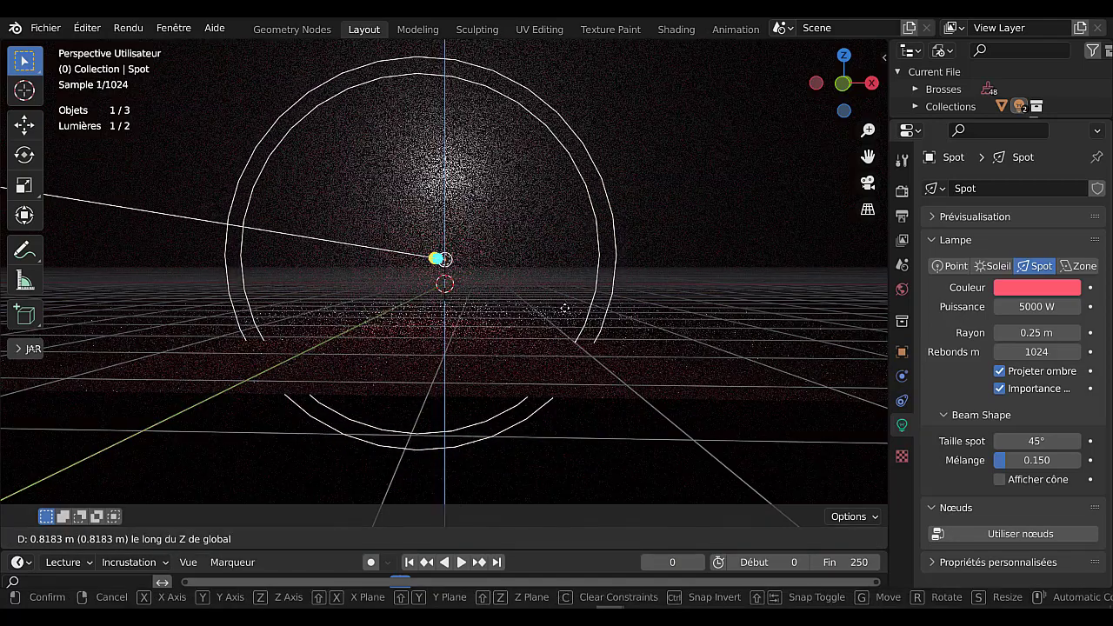
pyautogui.click(503, 291)
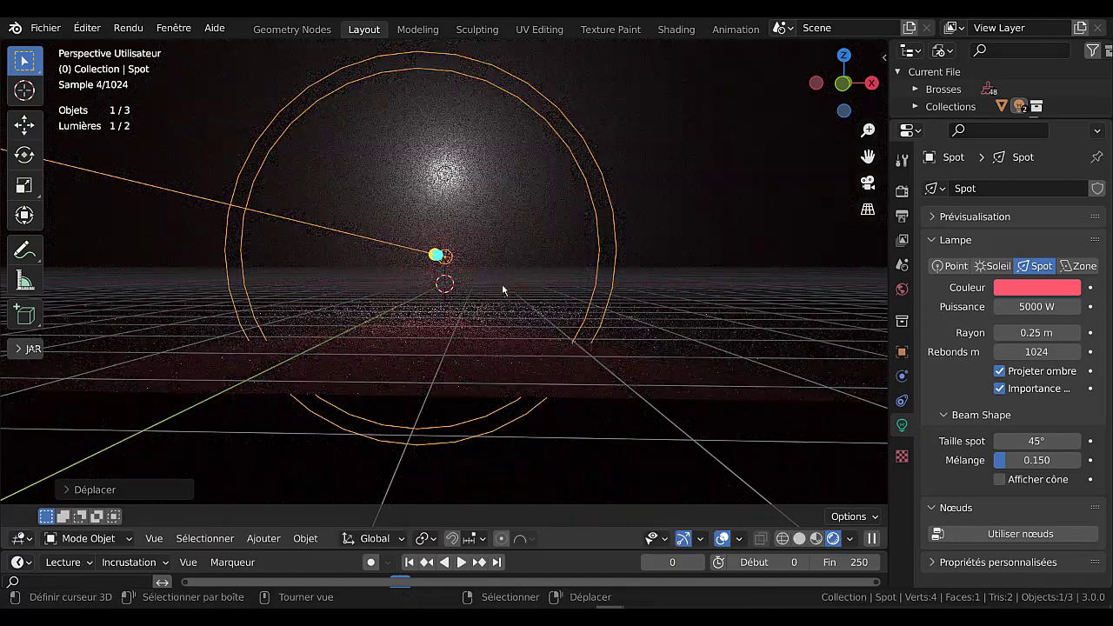
# Enlarge the timeline, enable automatic keyframing and insert rotation keyframes for the spot lamp at frame 0.
pyautogui.moveTo(578, 550); pyautogui.dragTo(567, 421)
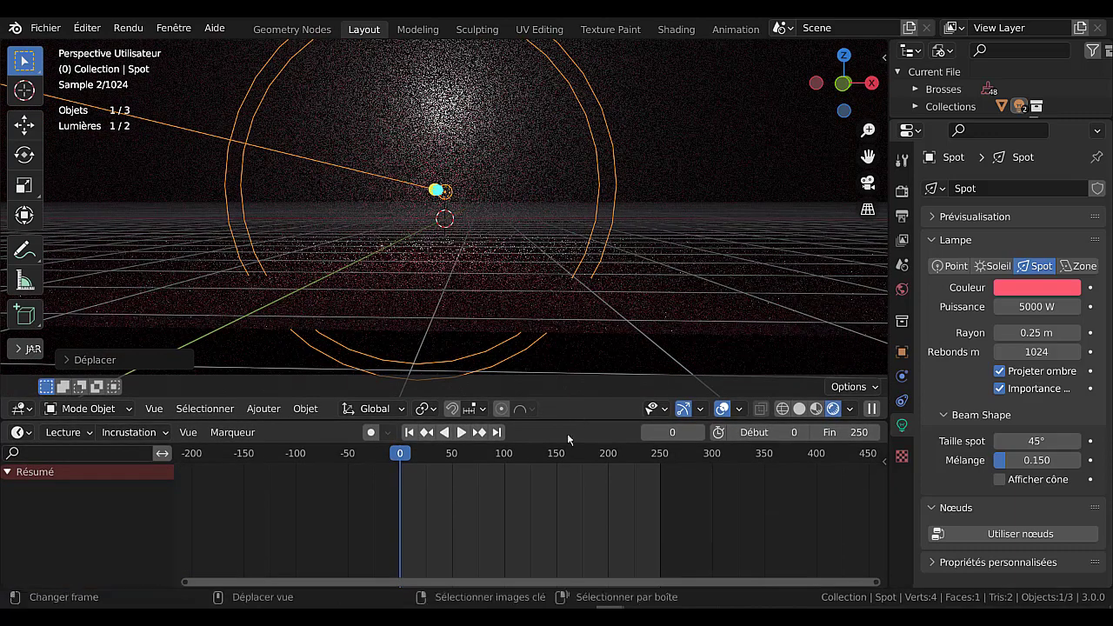
pyautogui.click(371, 433)
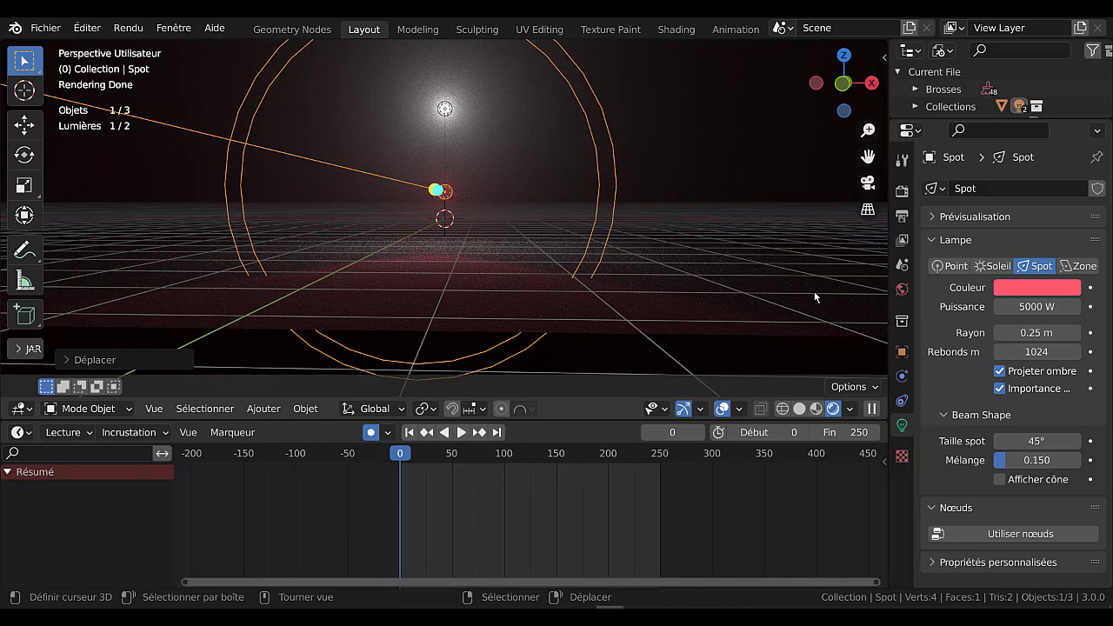
pyautogui.press('n')
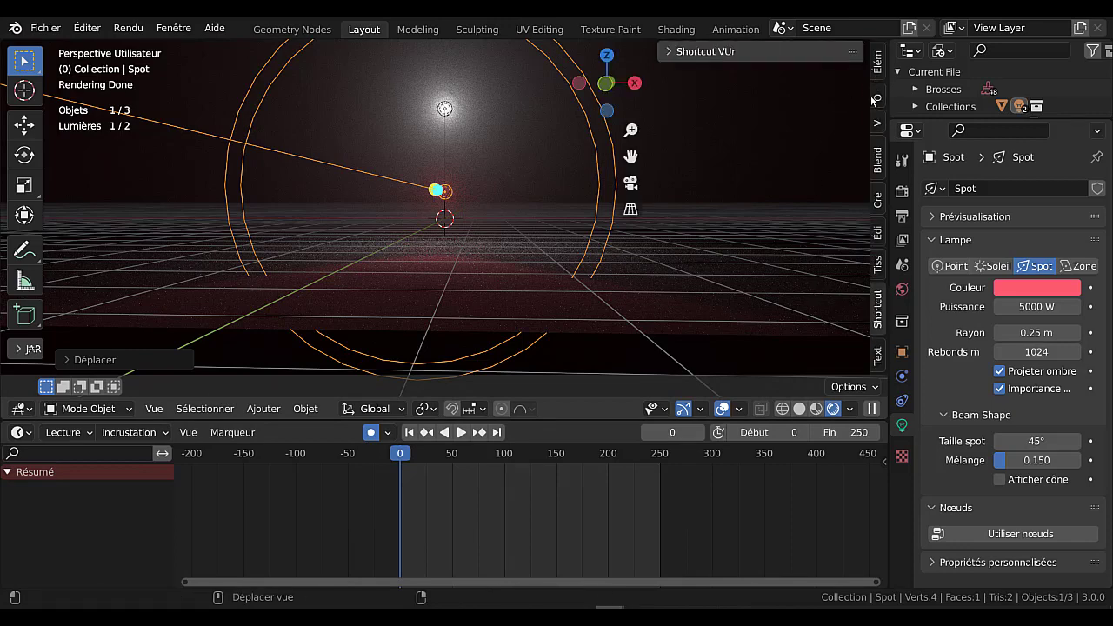
pyautogui.click(876, 63)
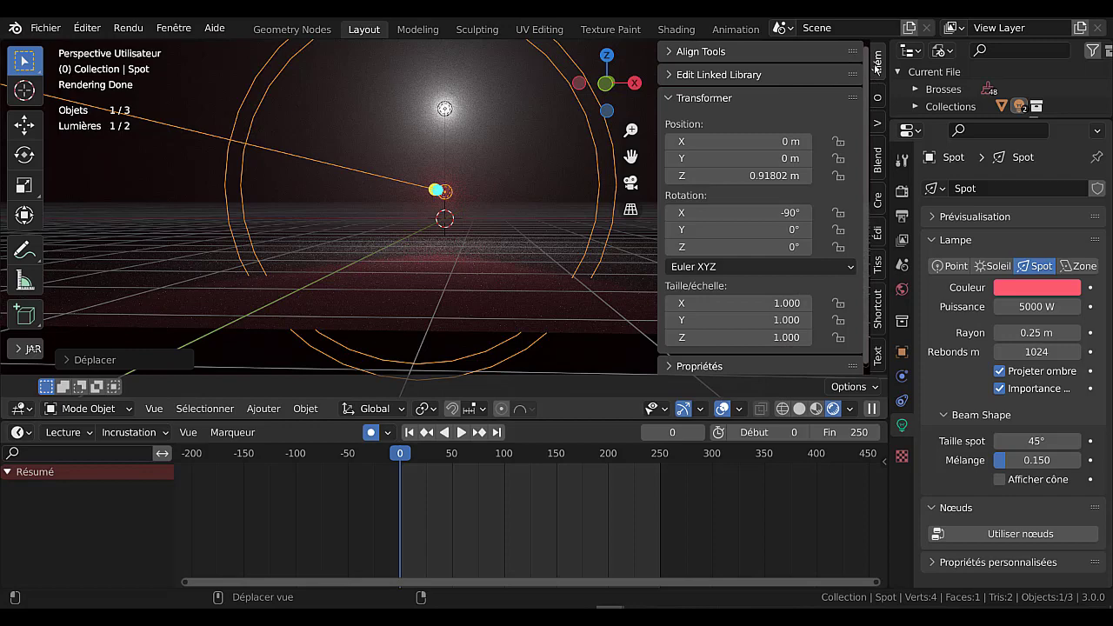
pyautogui.rightClick(742, 247)
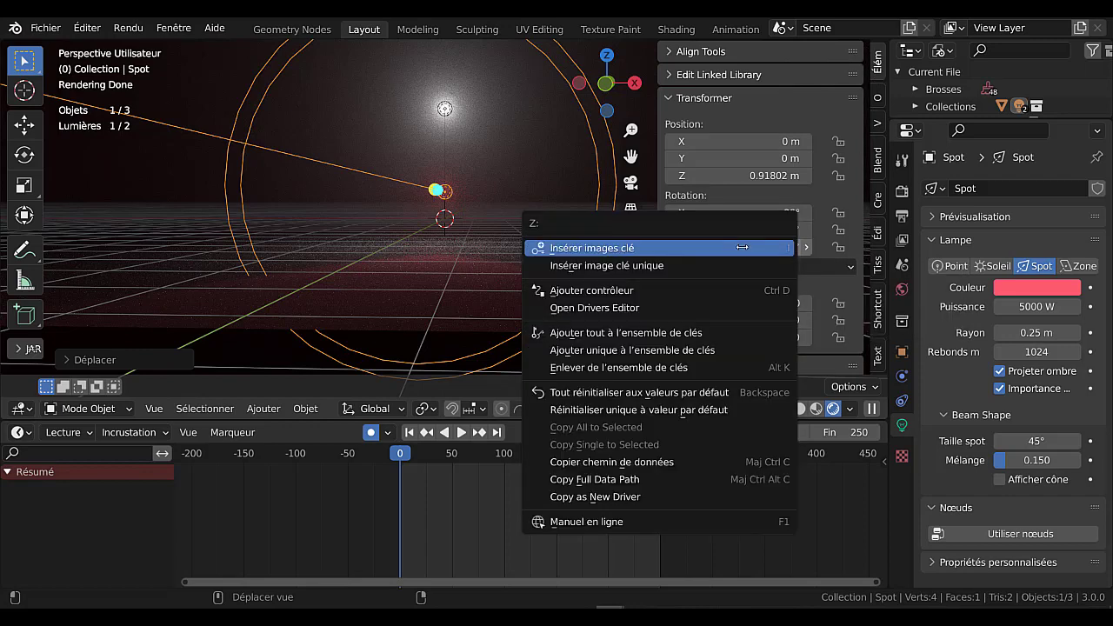
pyautogui.click(742, 247)
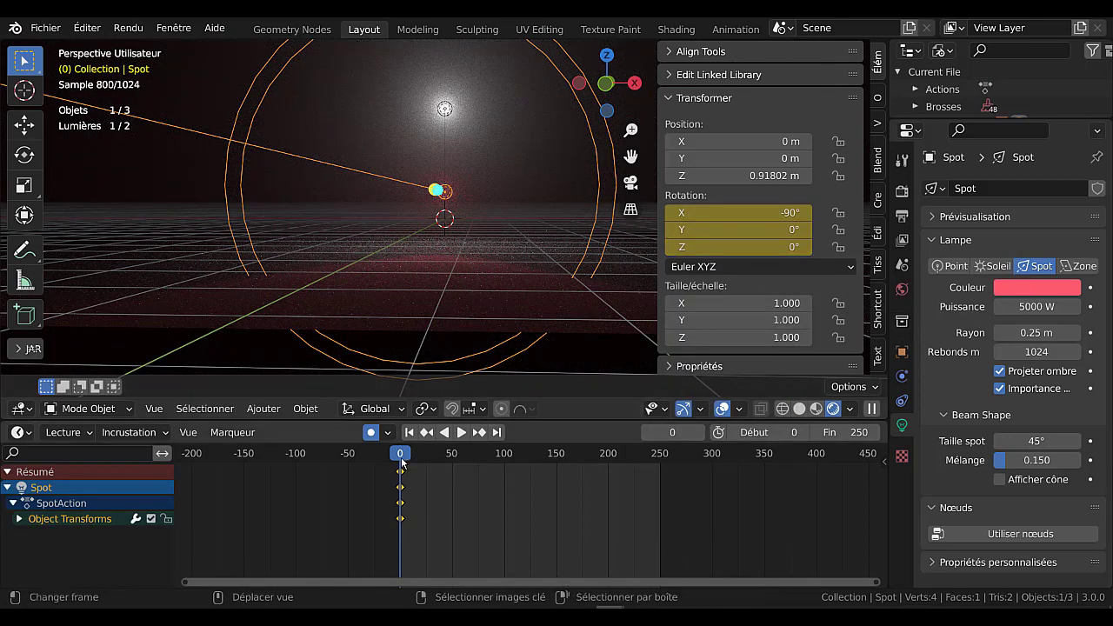
# At frame 100, set the animation's end frame to 100 and key the spot lamp's Z rotation at 360°.
pyautogui.moveTo(402, 464); pyautogui.dragTo(504, 470)
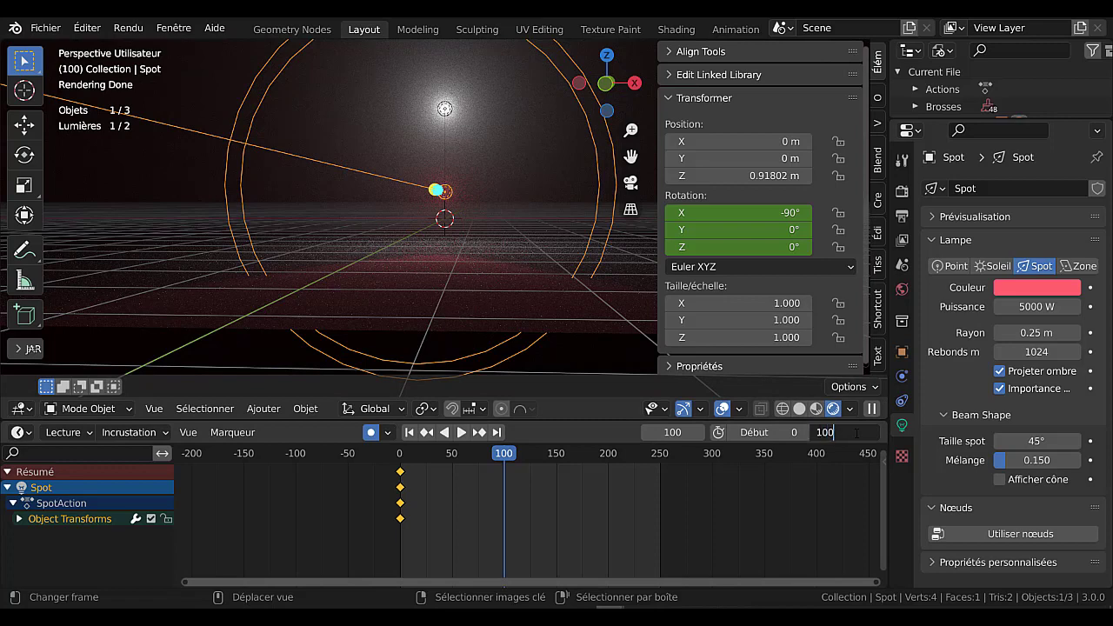
pyautogui.press('Return')
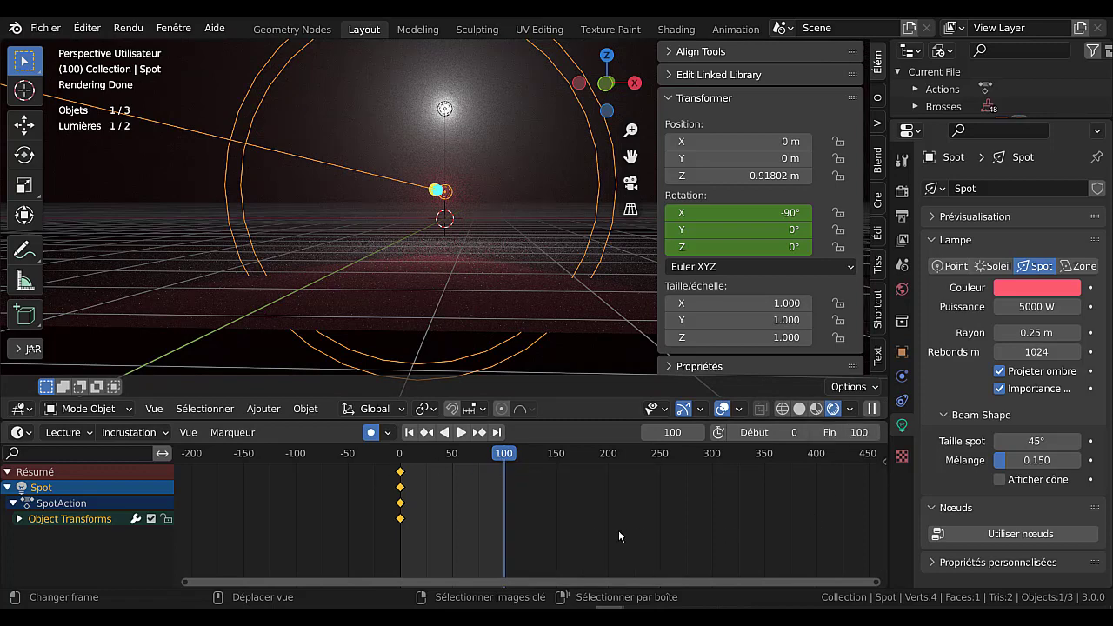
pyautogui.click(752, 248)
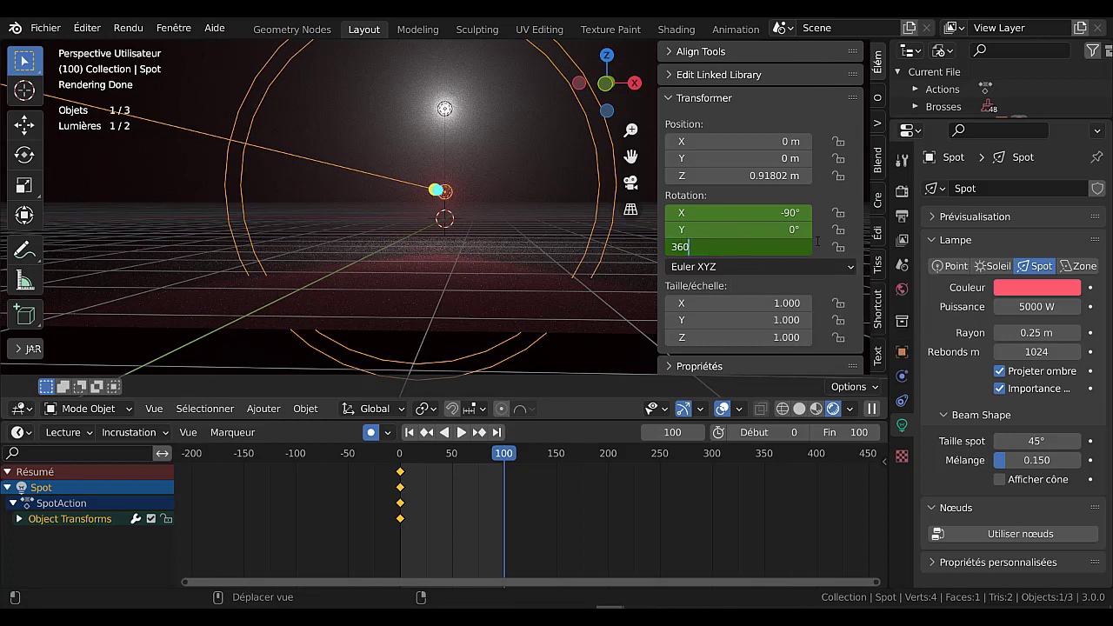
pyautogui.press('Return')
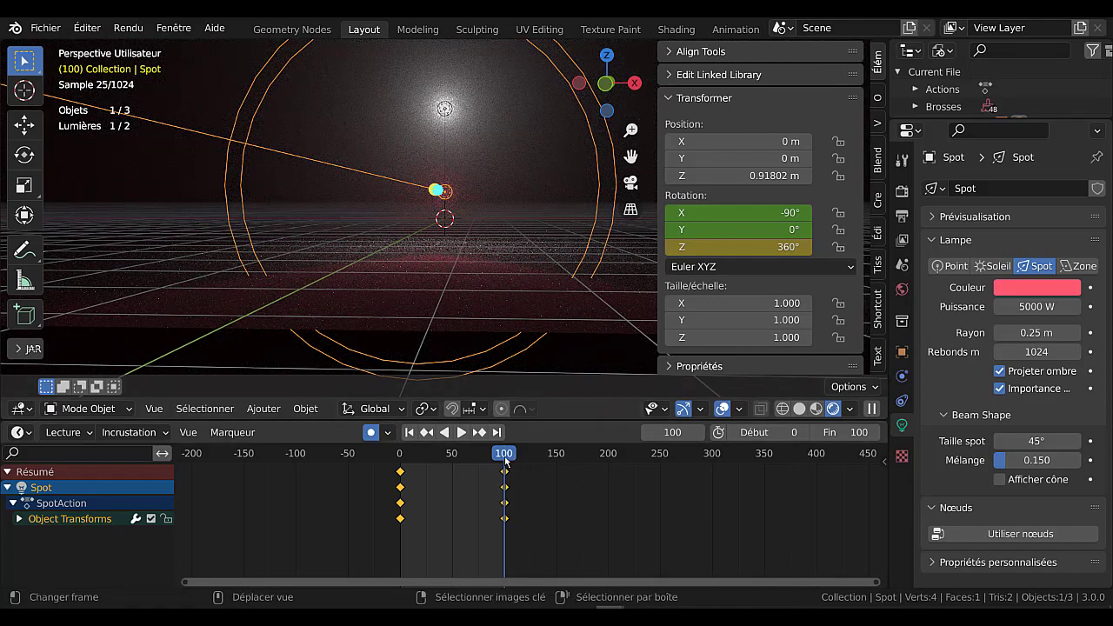
# Play and scrub the spot lamp's rotation animation, and hide the viewport sidebar to preview it.
pyautogui.press('space')
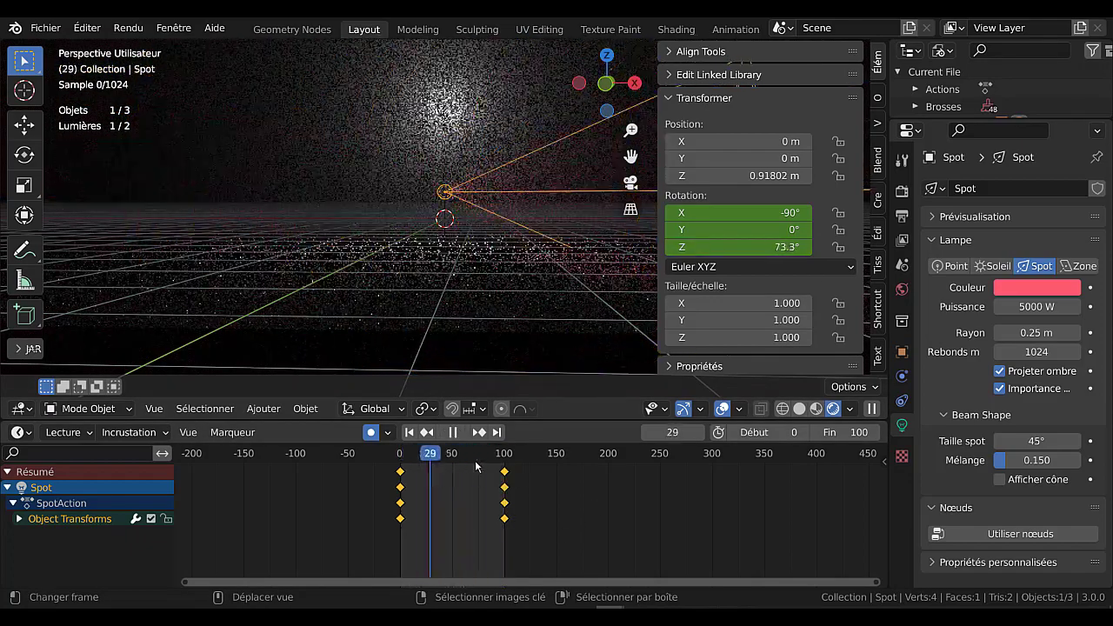
pyautogui.moveTo(441, 470)
pyautogui.mouseDown()
pyautogui.moveTo(507, 472)
pyautogui.moveTo(428, 473)
pyautogui.mouseUp()
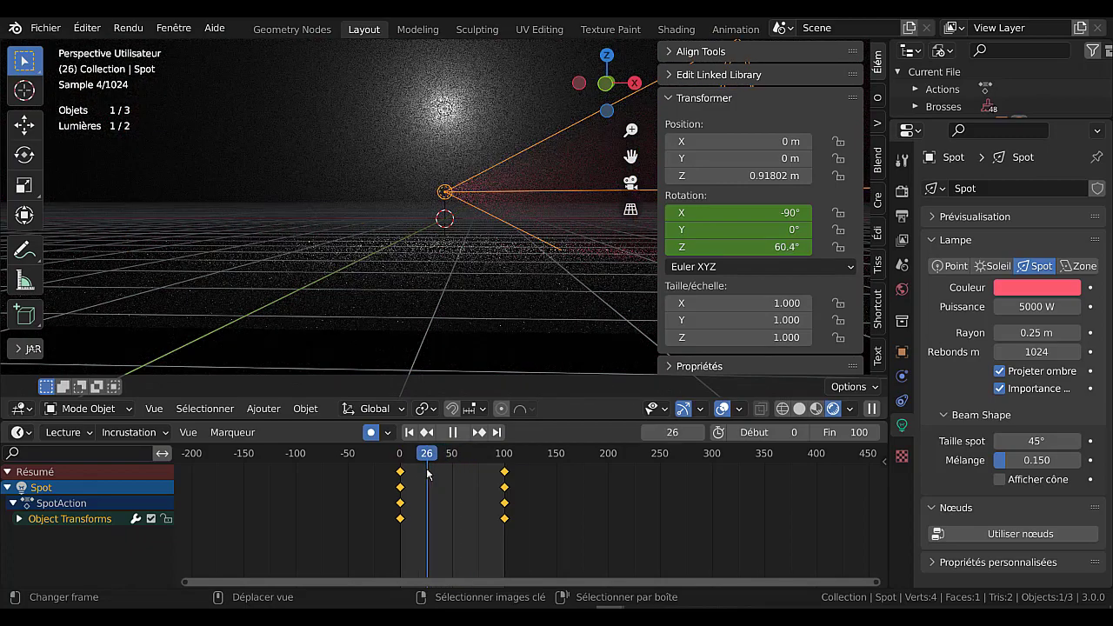
pyautogui.click(443, 435)
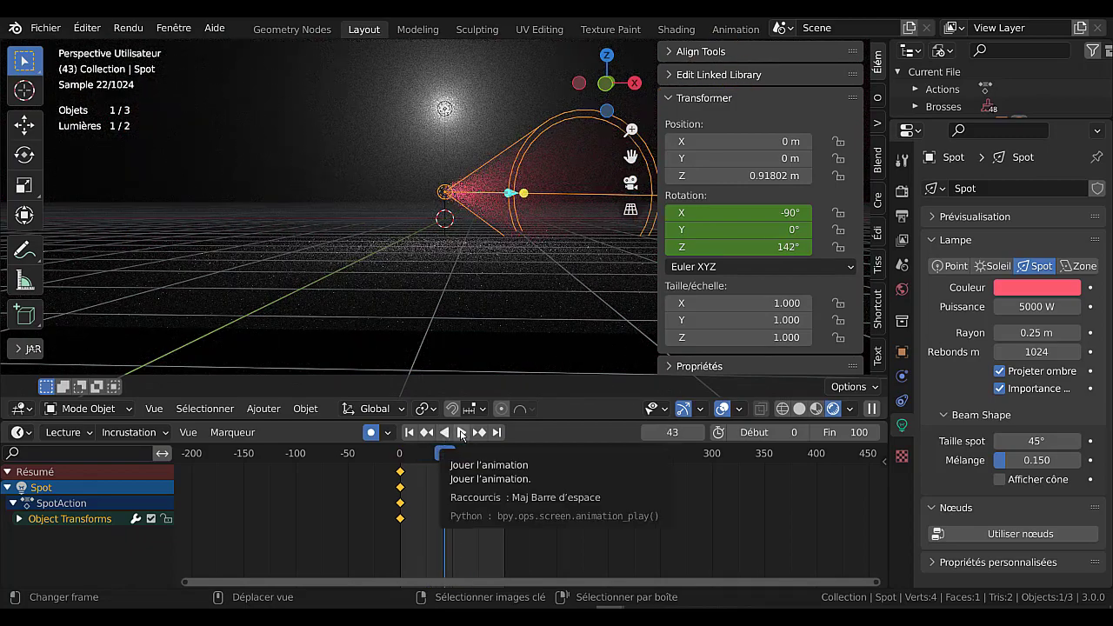
pyautogui.click(461, 433)
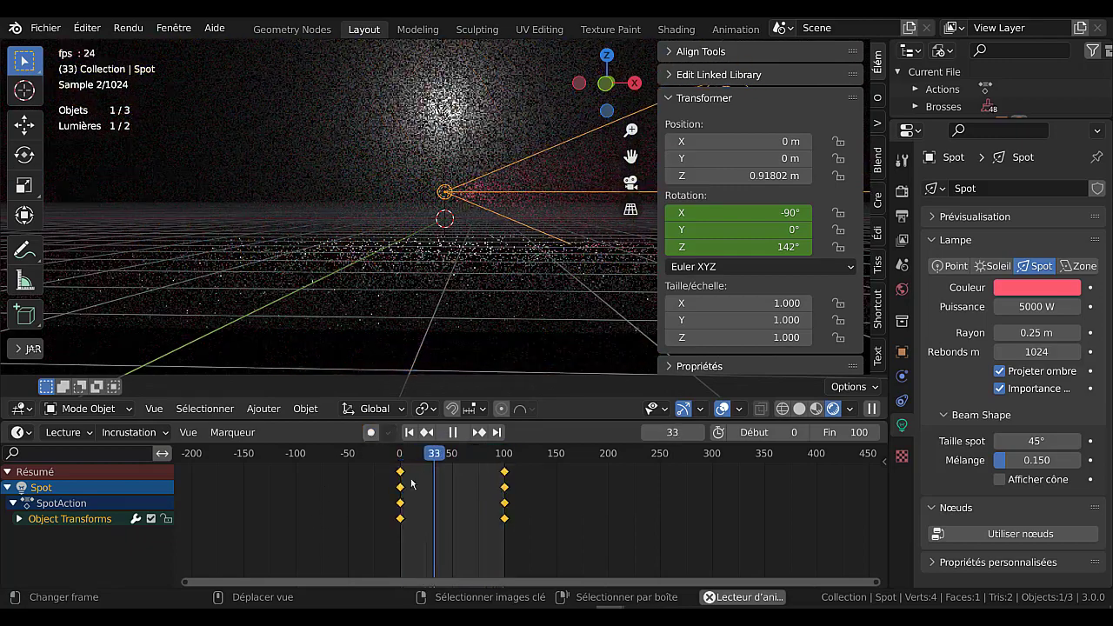
pyautogui.moveTo(658, 303); pyautogui.dragTo(793, 312)
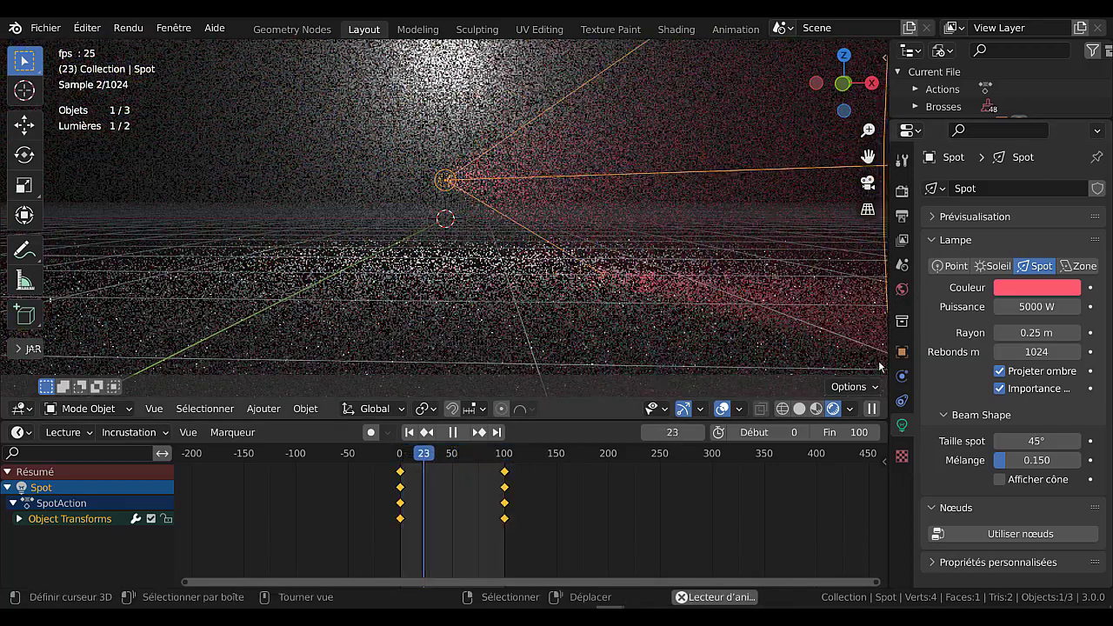
# Set the world volume's anisotropy to 0.846 and preview the spot animation with it.
pyautogui.click(902, 290)
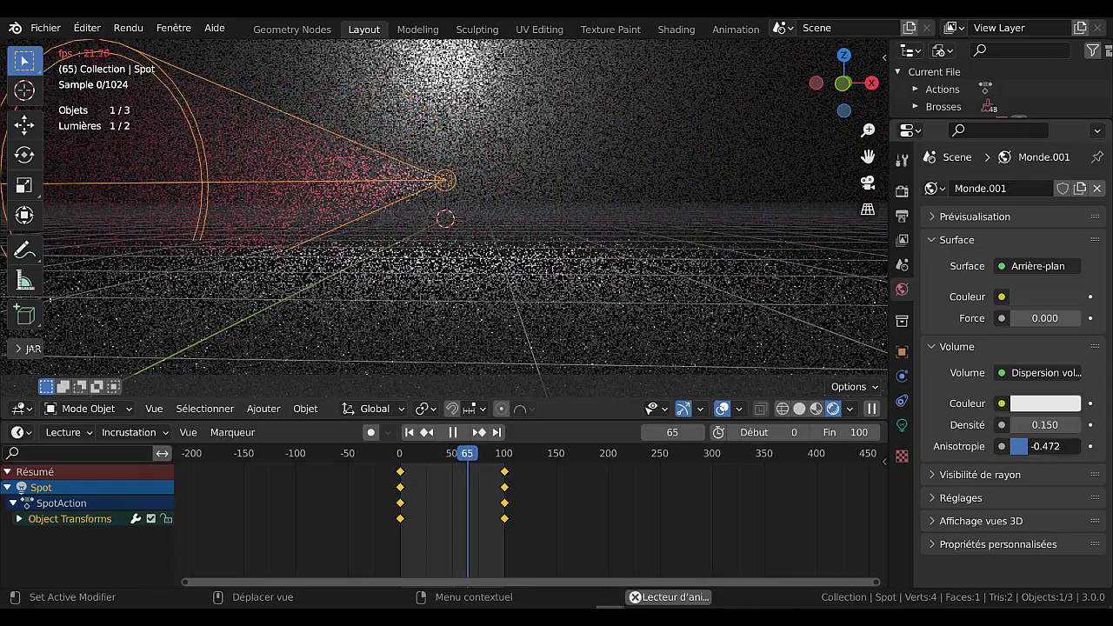
pyautogui.moveTo(1029, 446); pyautogui.dragTo(1075, 446)
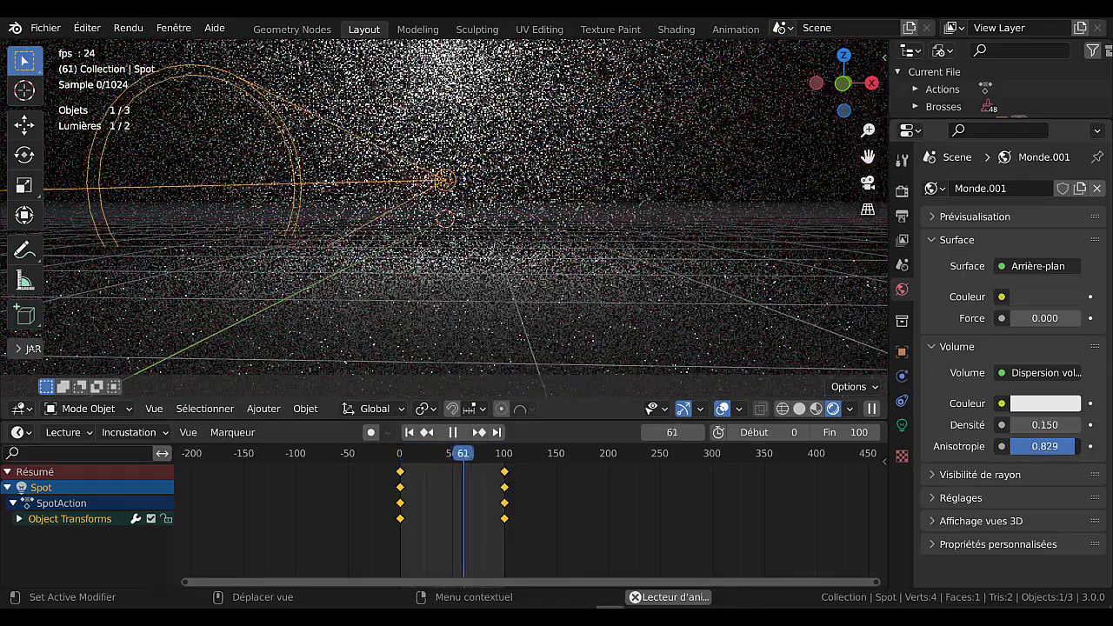
pyautogui.moveTo(1075, 446); pyautogui.dragTo(1077, 446)
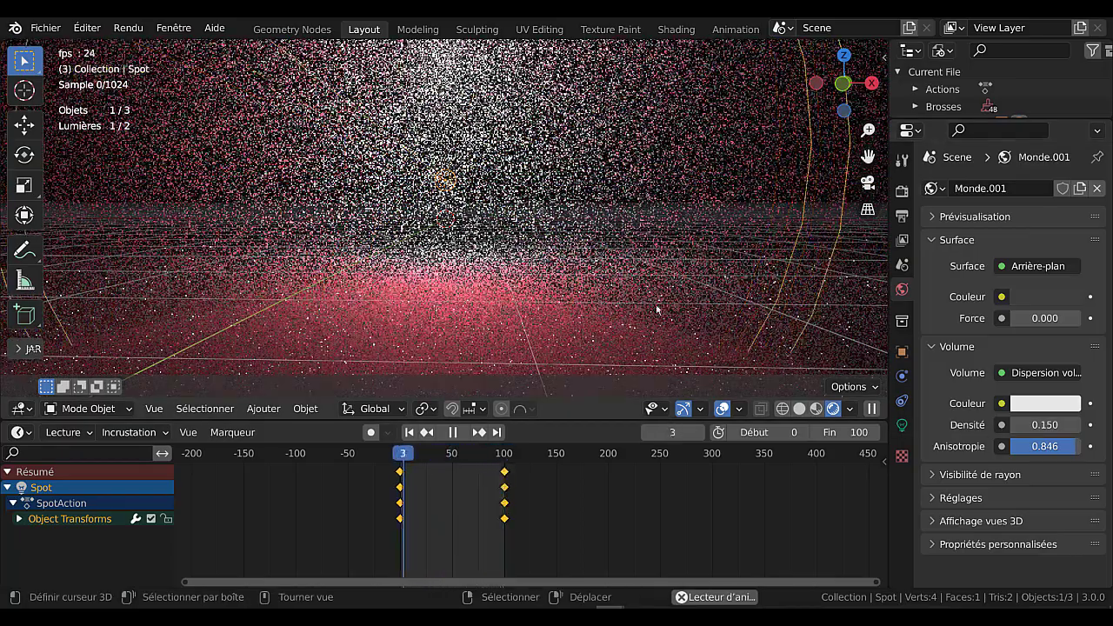
pyautogui.click(453, 432)
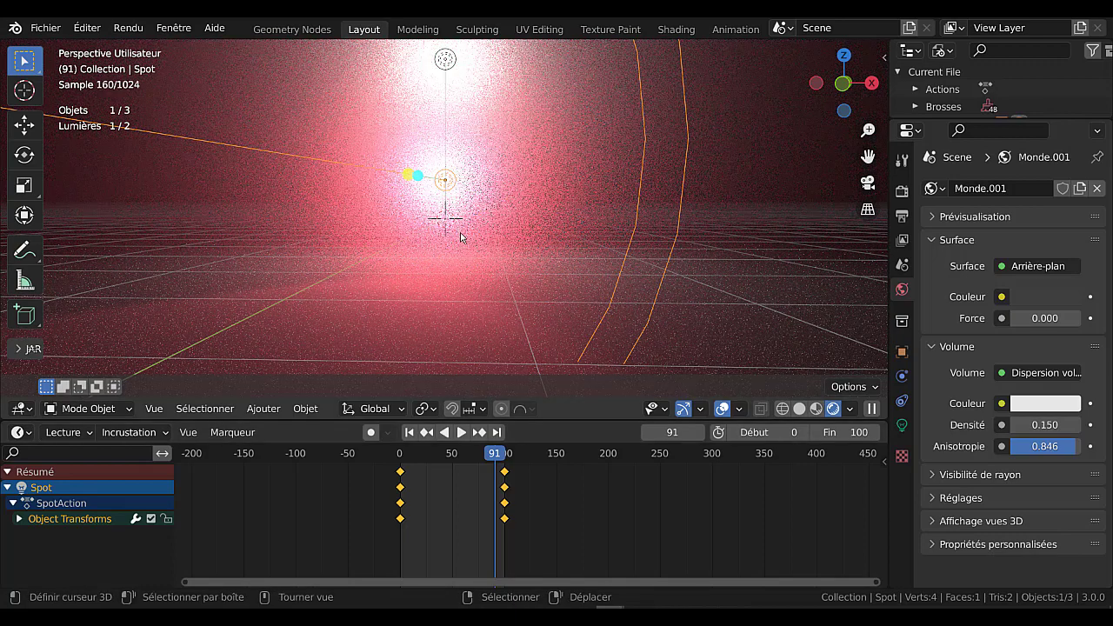
pyautogui.click(461, 432)
pyautogui.press('space')
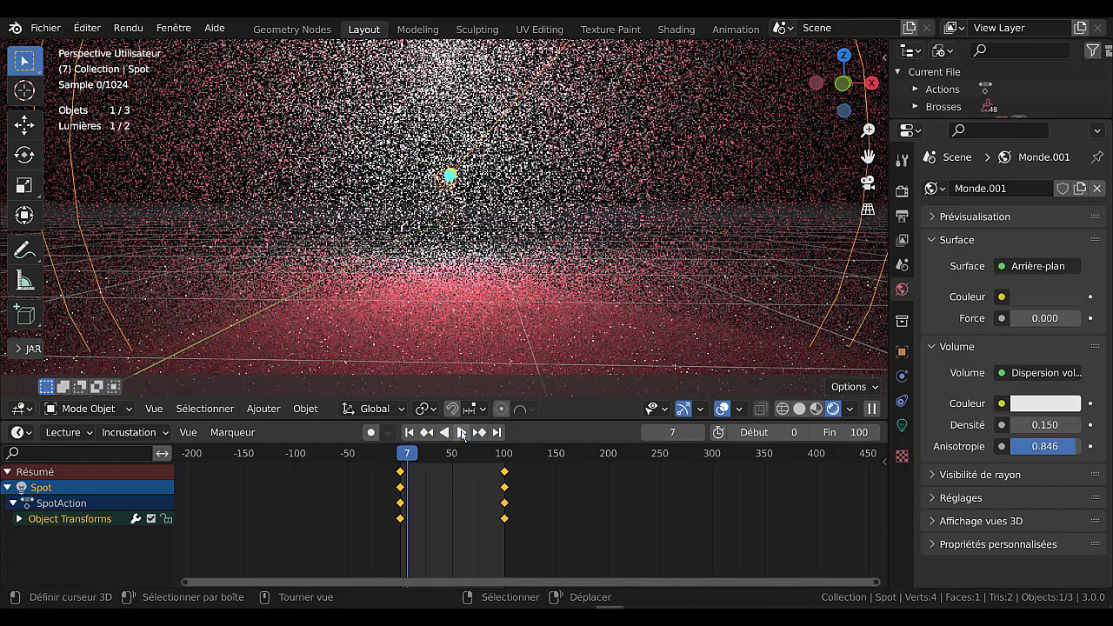
# Switch the render engine from Cycles to Eevee and play the spot lamp animation.
pyautogui.click(902, 191)
pyautogui.click(1057, 189)
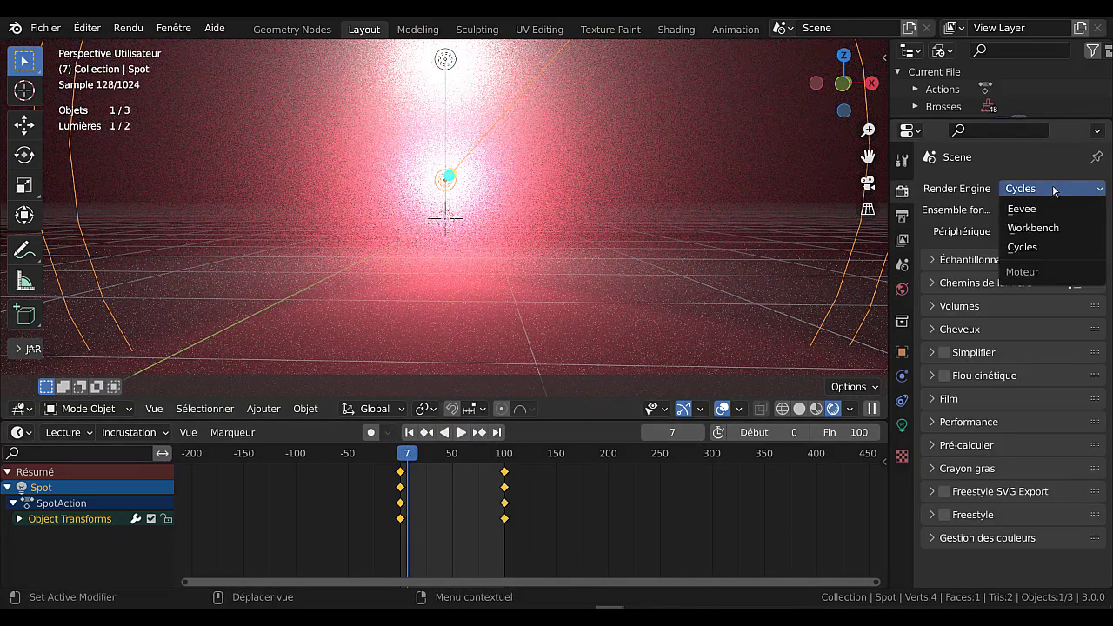
pyautogui.click(1041, 209)
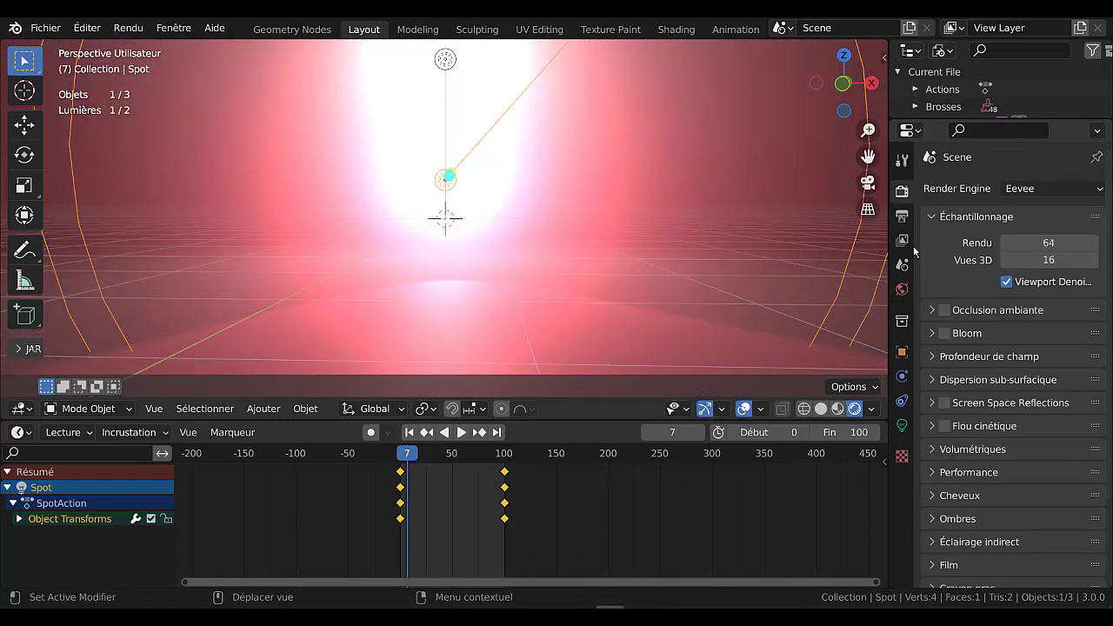
pyautogui.click(461, 433)
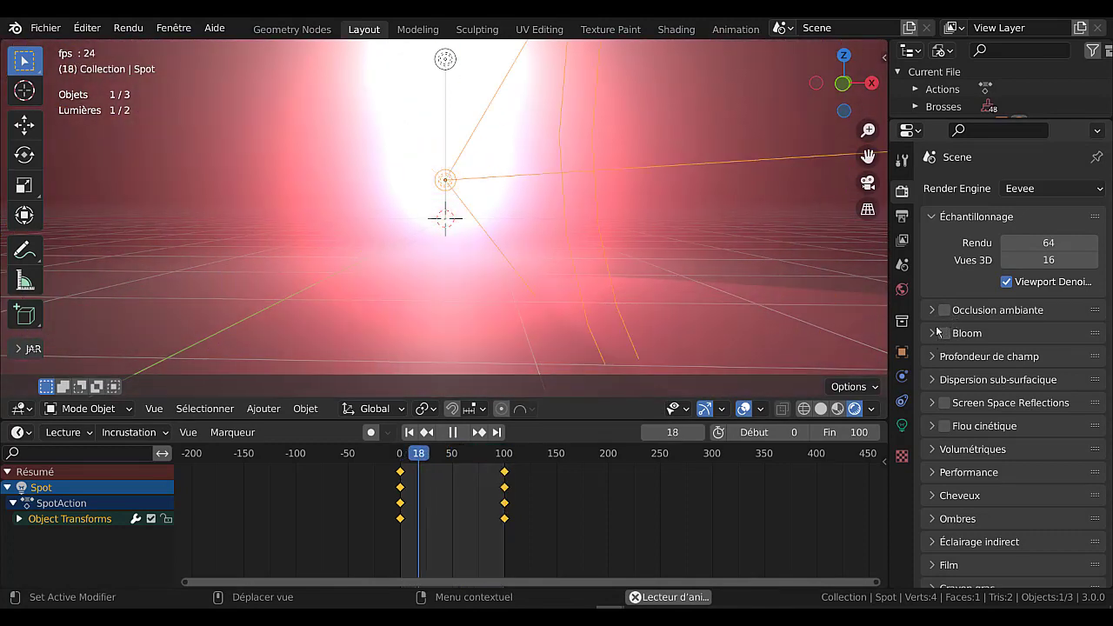
# Set the anisotropy of the world's volume scatter to -0.764 while the animation plays.
pyautogui.click(903, 425)
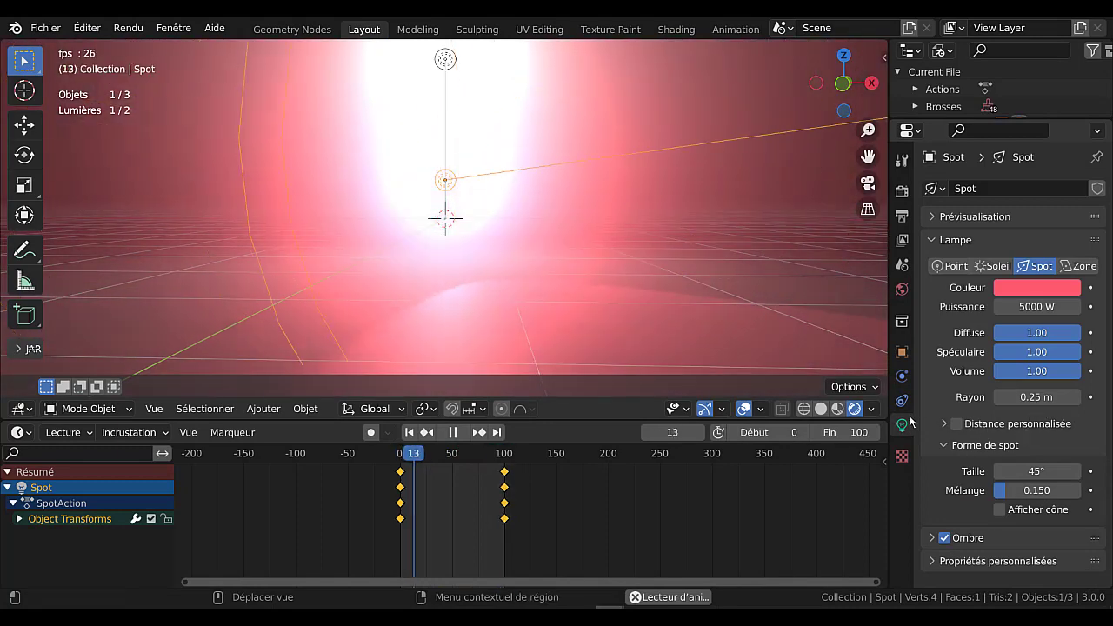
pyautogui.click(902, 292)
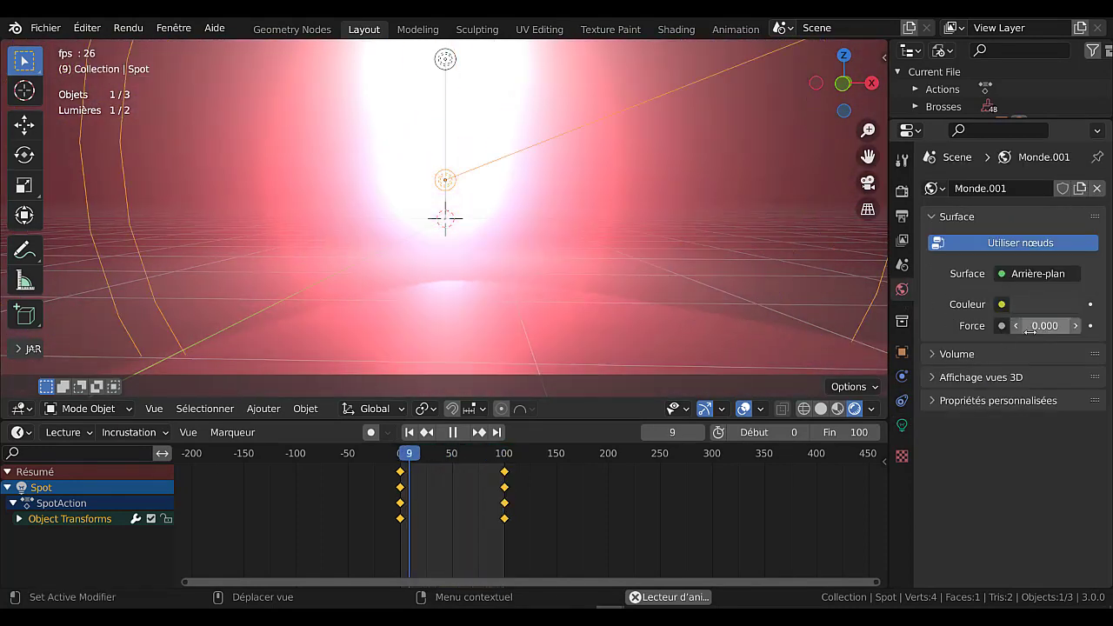
pyautogui.click(941, 357)
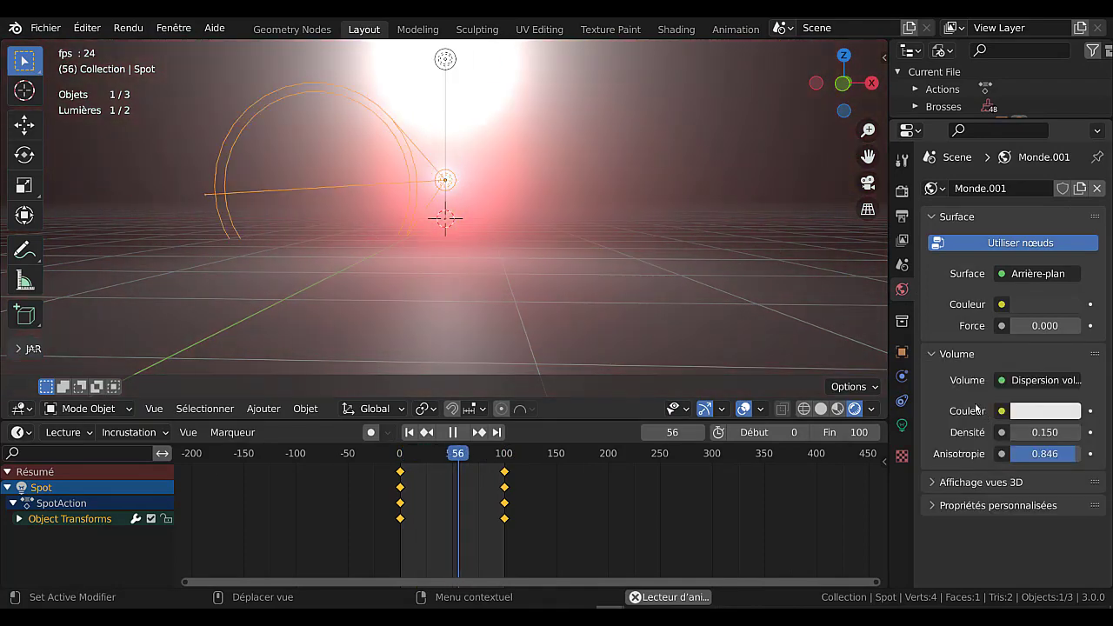
pyautogui.moveTo(1049, 455); pyautogui.dragTo(994, 454)
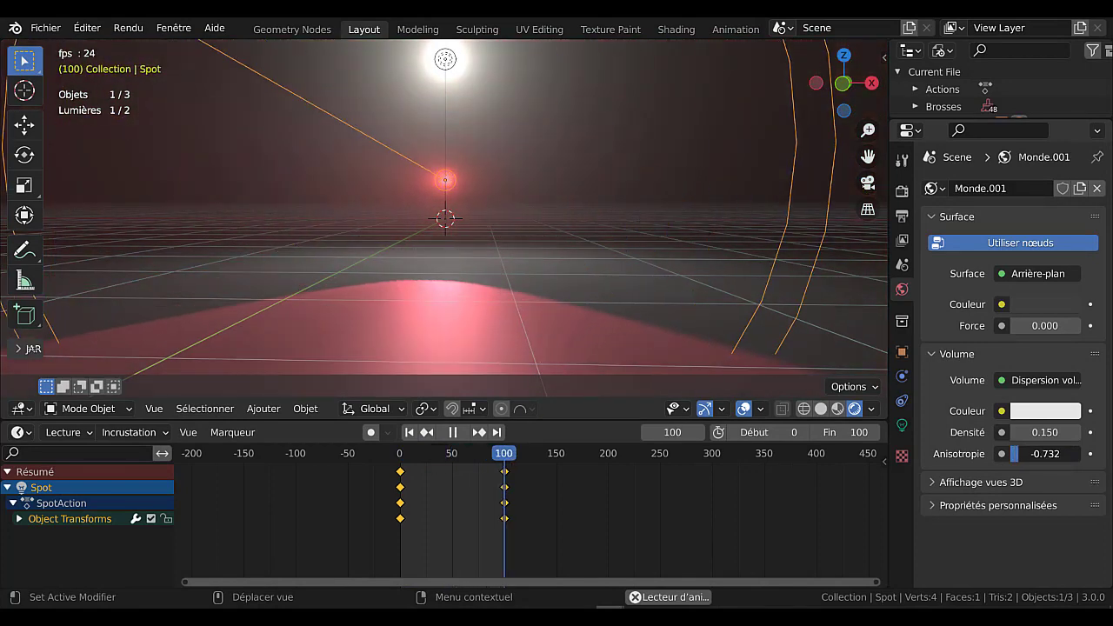
pyautogui.moveTo(1022, 455); pyautogui.dragTo(1018, 455)
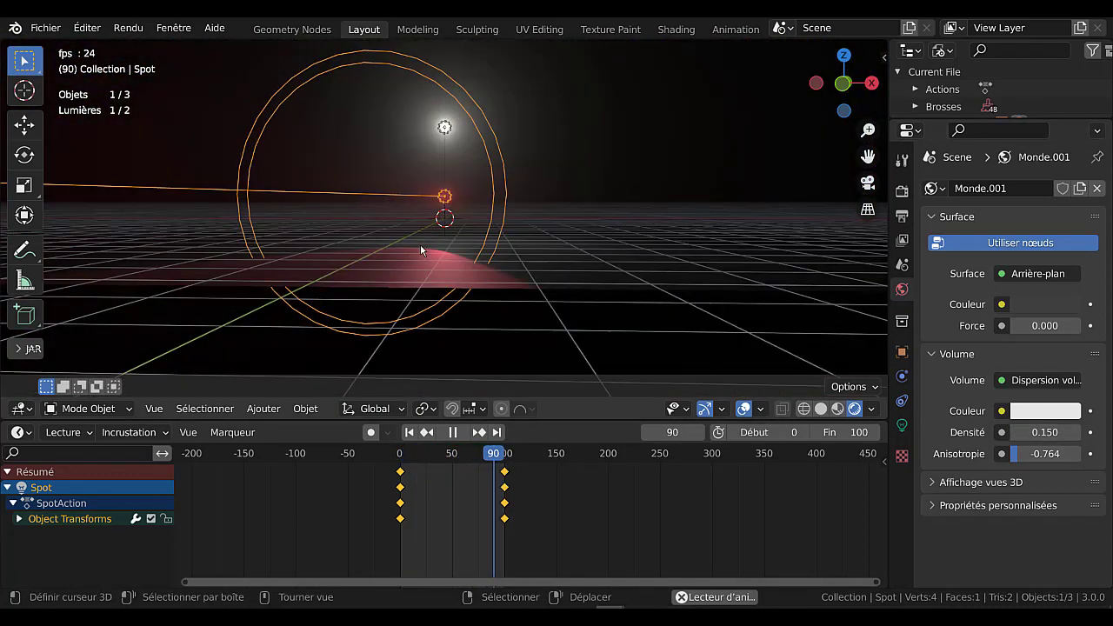
# Add a monkey (Singe) mesh at the centre of the scene.
pyautogui.click(305, 408)
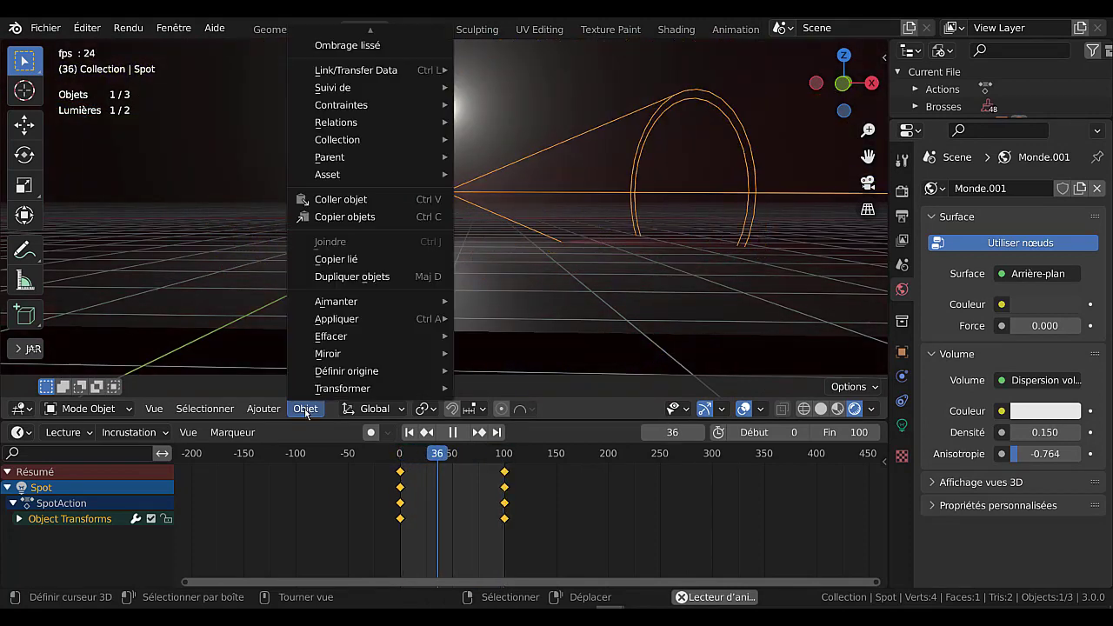
pyautogui.moveTo(264, 408)
pyautogui.moveTo(280, 388)
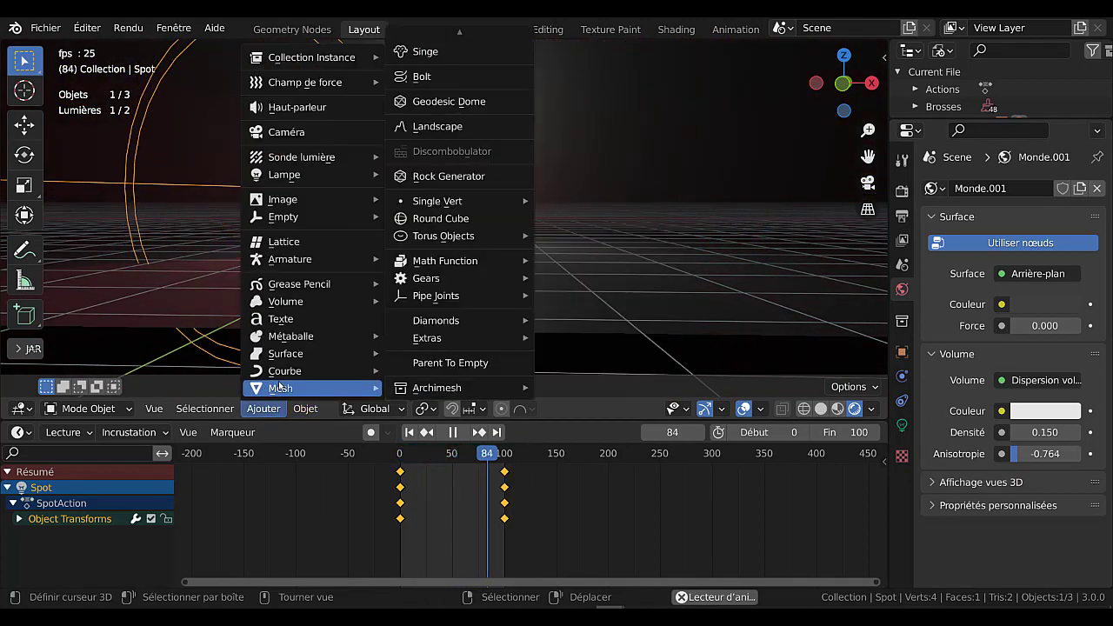
pyautogui.click(416, 52)
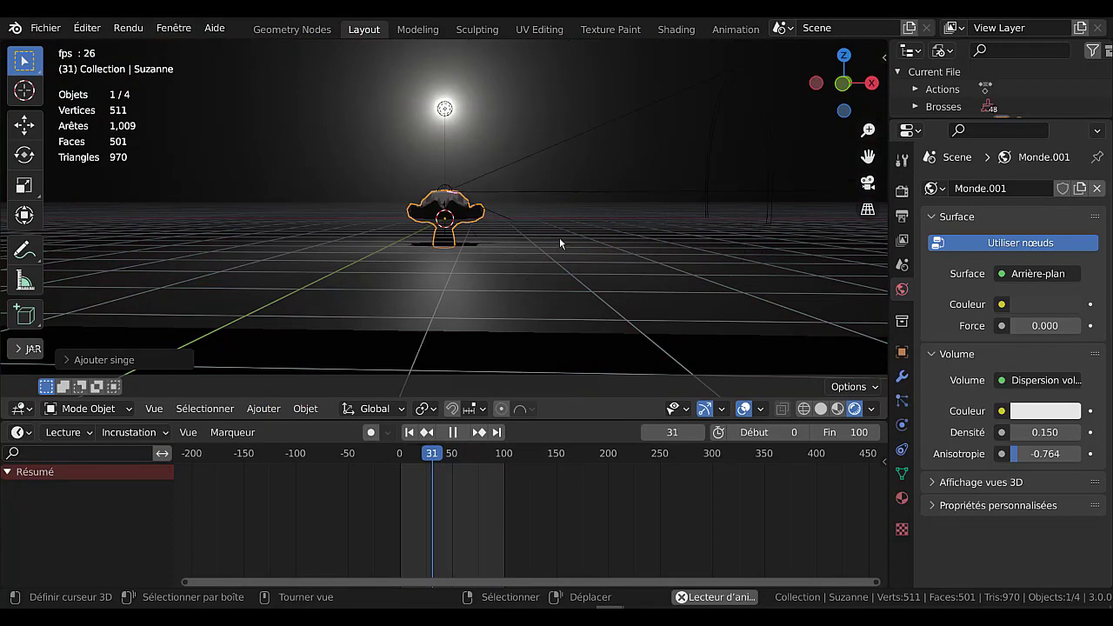
pyautogui.scroll(3, 566, 242)
pyautogui.scroll(-2, 566, 242)
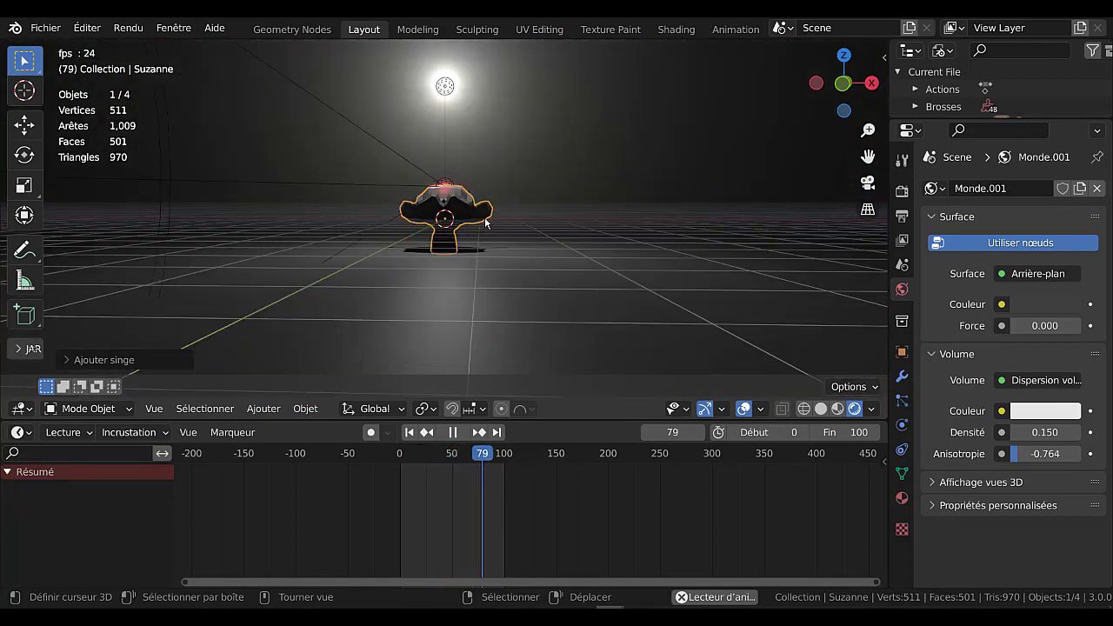
pyautogui.scroll(-3, 486, 222)
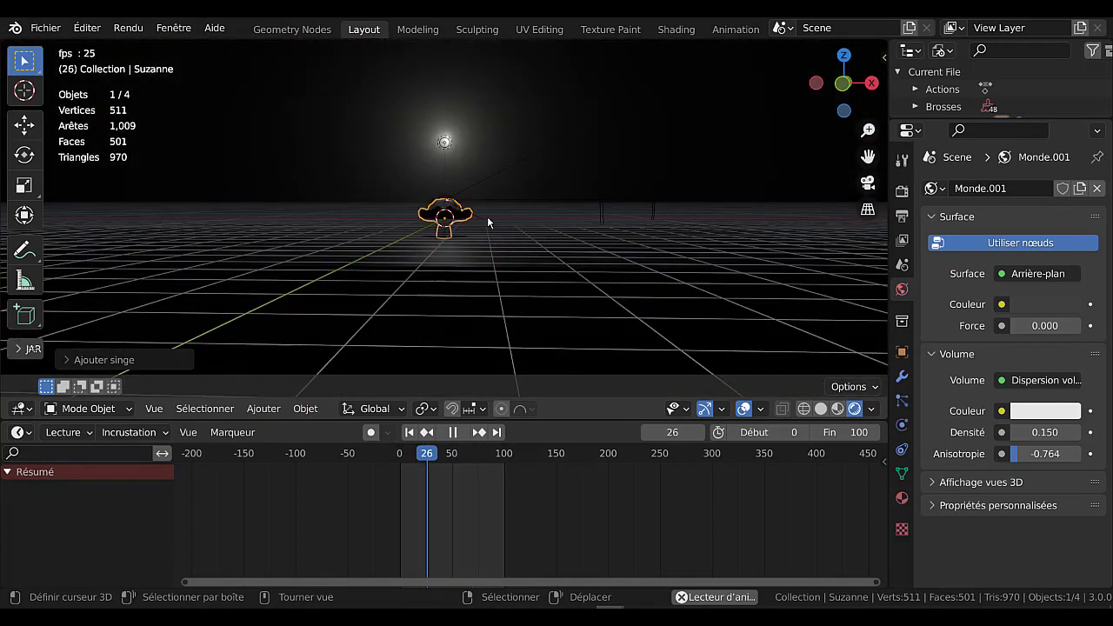
# Enlarge the outliner and switch its display mode to the view layer (Calque de vue).
pyautogui.moveTo(967, 118); pyautogui.dragTo(967, 277)
pyautogui.click(945, 52)
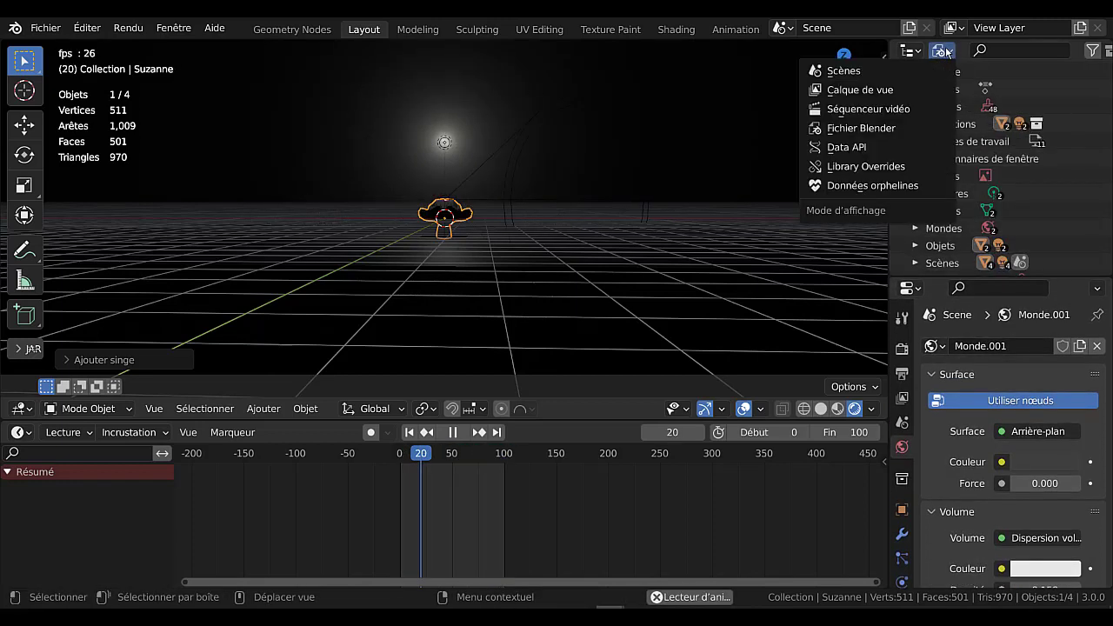
pyautogui.click(862, 91)
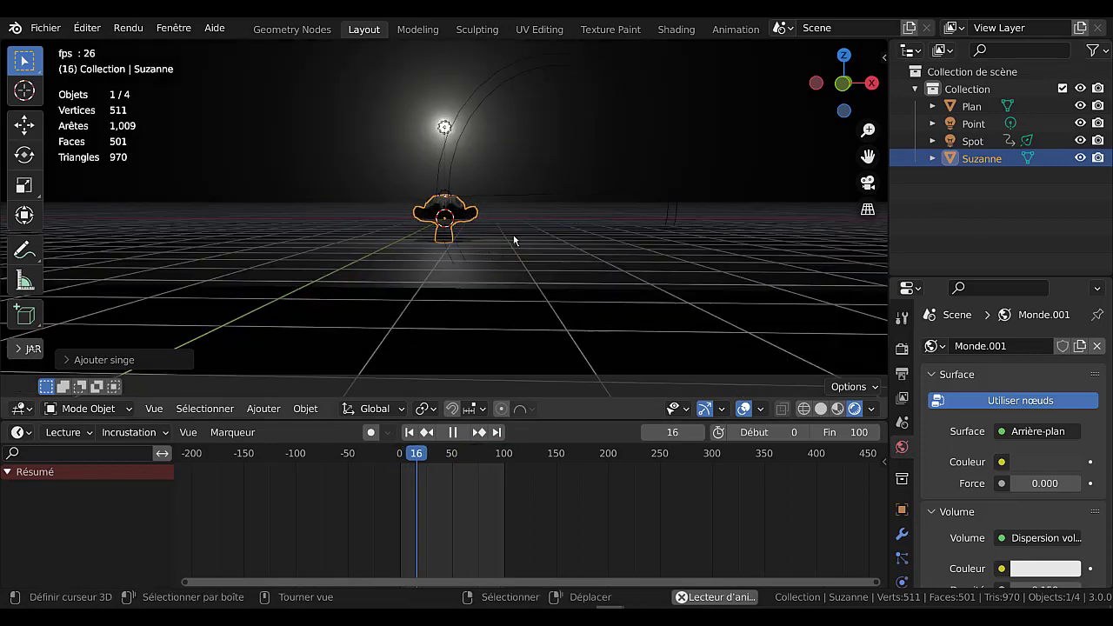
pyautogui.keyDown('shift'); pyautogui.click(971, 125); pyautogui.keyUp('shift')
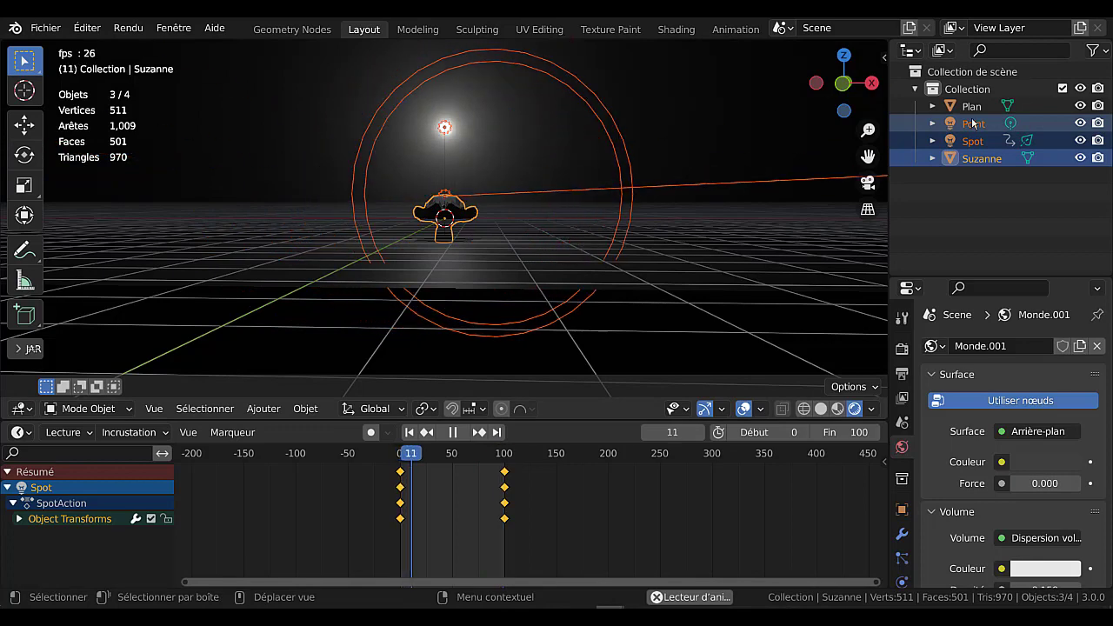
pyautogui.click(950, 124)
pyautogui.keyDown('shift'); pyautogui.click(976, 161); pyautogui.keyUp('shift')
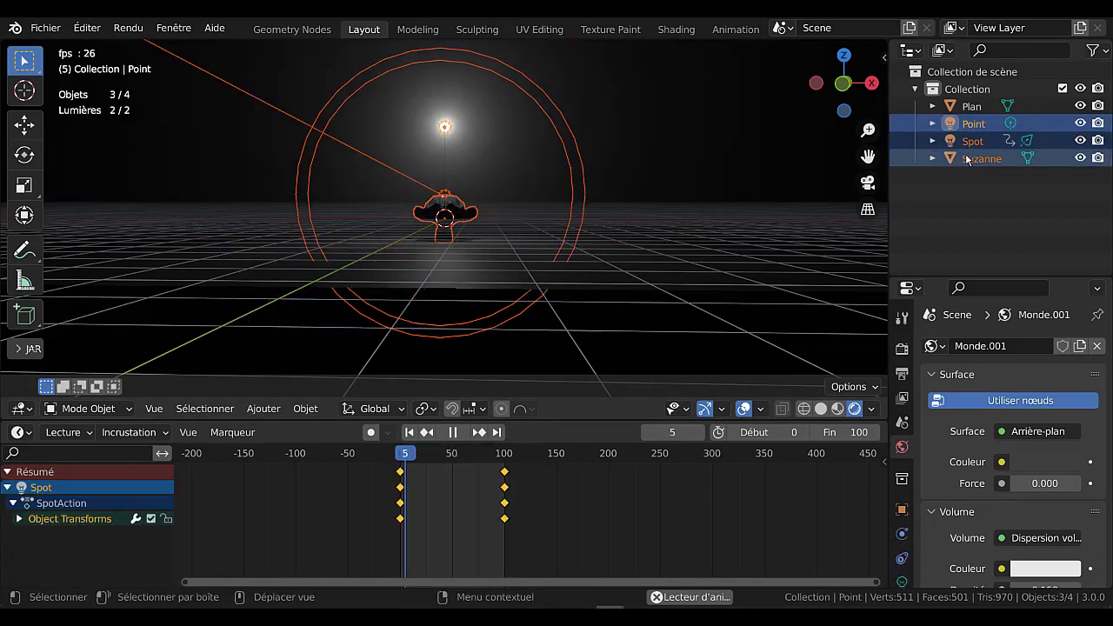
pyautogui.click(968, 160)
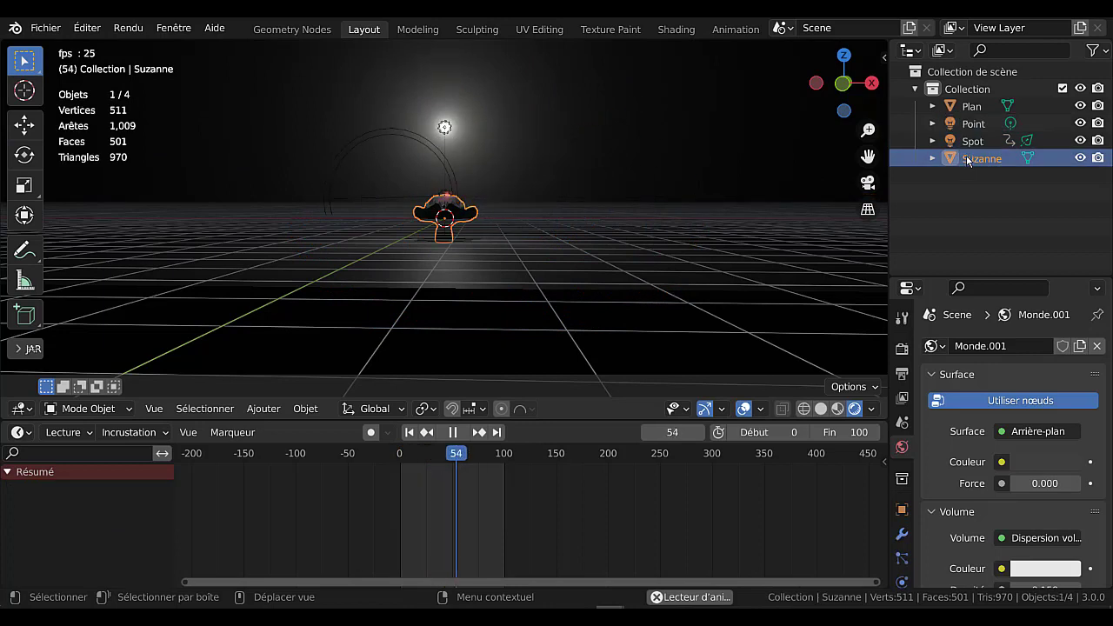
pyautogui.click(973, 125)
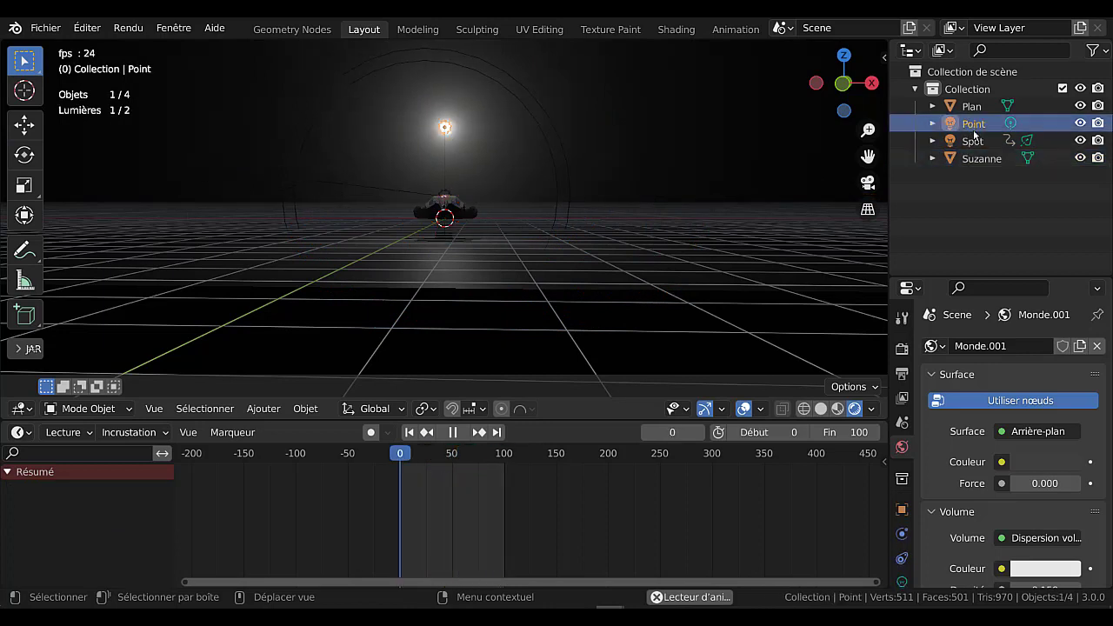
pyautogui.keyDown('shift'); pyautogui.click(972, 160); pyautogui.keyUp('shift')
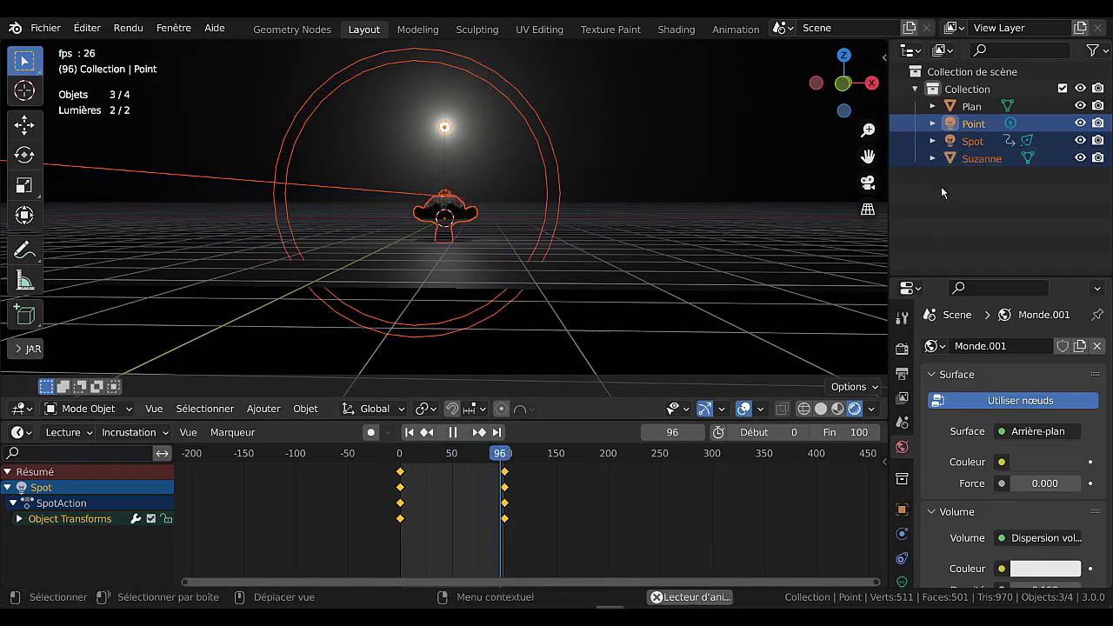
pyautogui.moveTo(722, 271); pyautogui.dragTo(562, 306, button='middle')
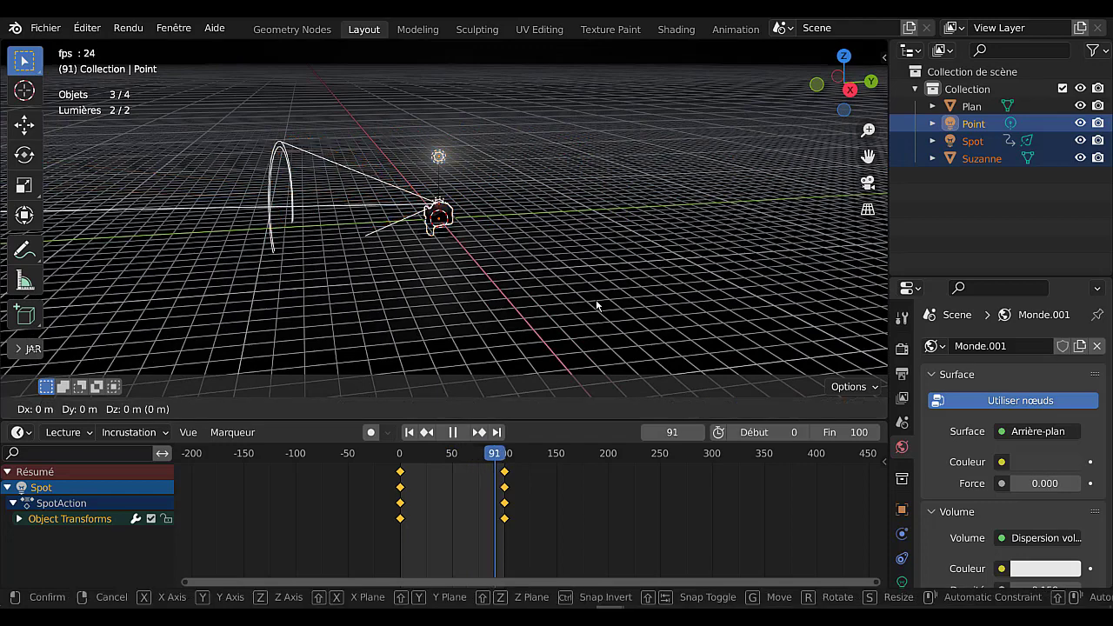
# Select only the point lamp and the monkey and move them together along the negative Y axis.
pyautogui.click(973, 124)
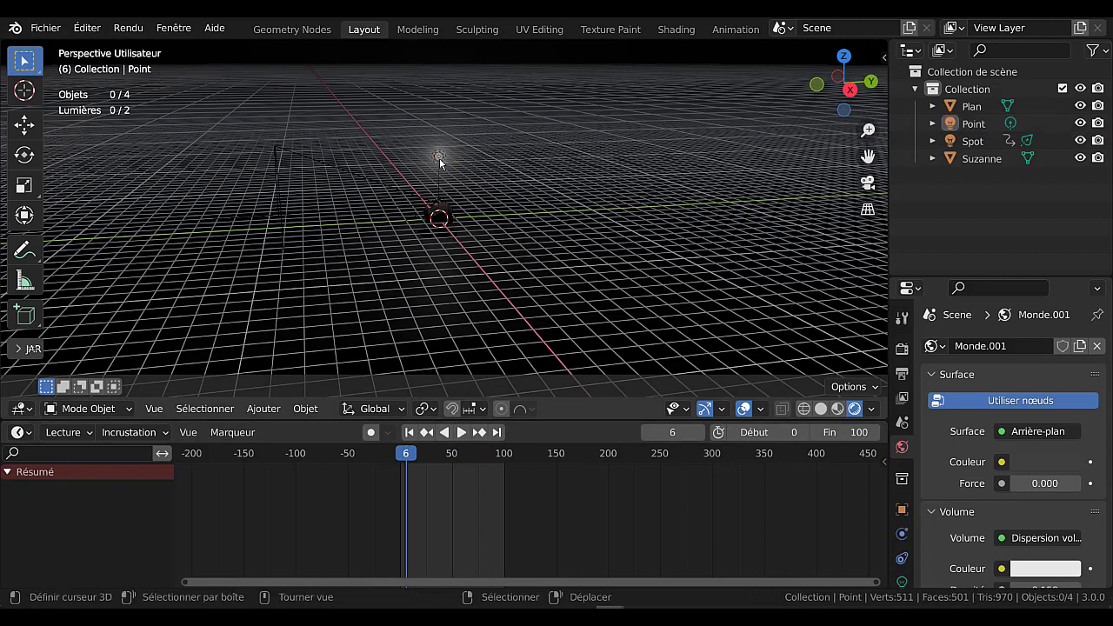
pyautogui.keyDown('shift'); pyautogui.click(442, 219); pyautogui.keyUp('shift')
pyautogui.press('g')
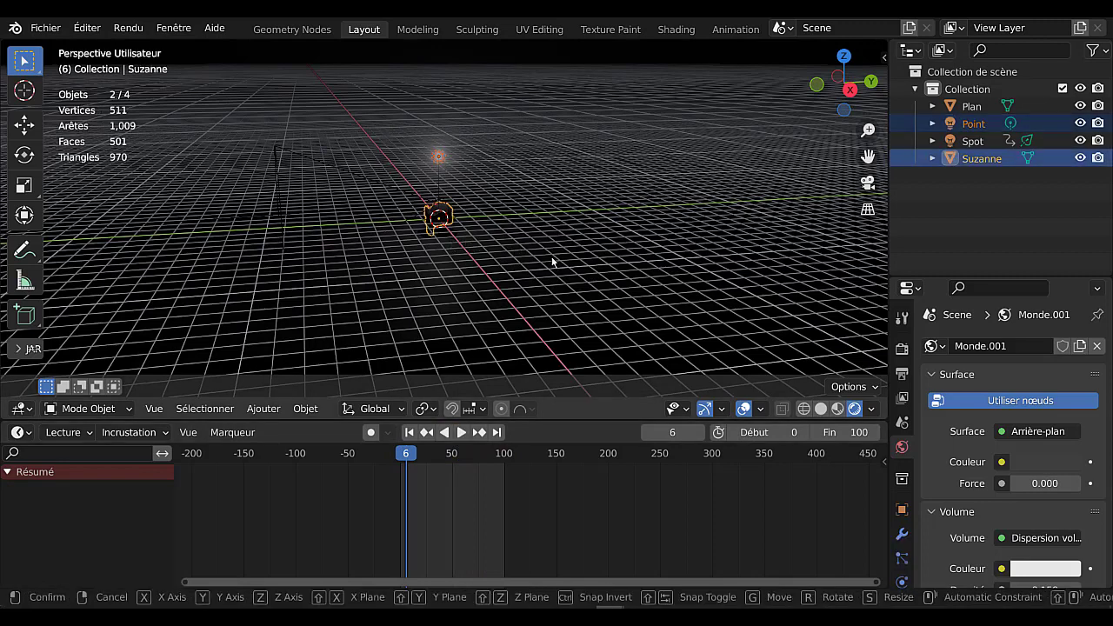
pyautogui.press('y')
pyautogui.click(432, 283)
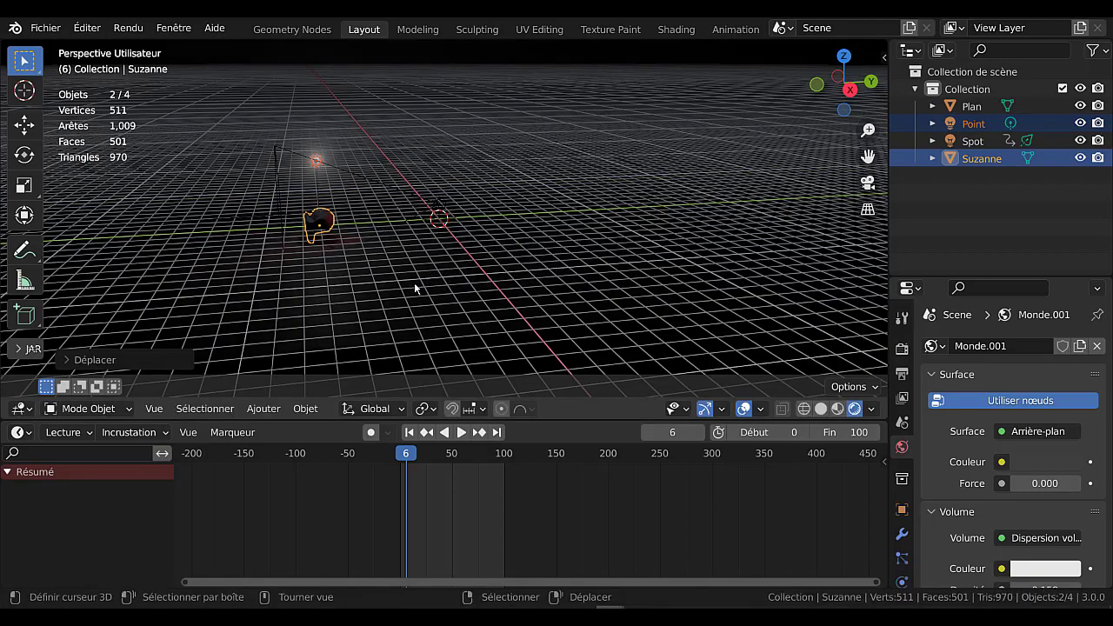
# Move the point lamp and monkey along the negative X axis, clear of the spot lamp, and deselect everything.
pyautogui.moveTo(415, 288); pyautogui.dragTo(577, 289, button='middle')
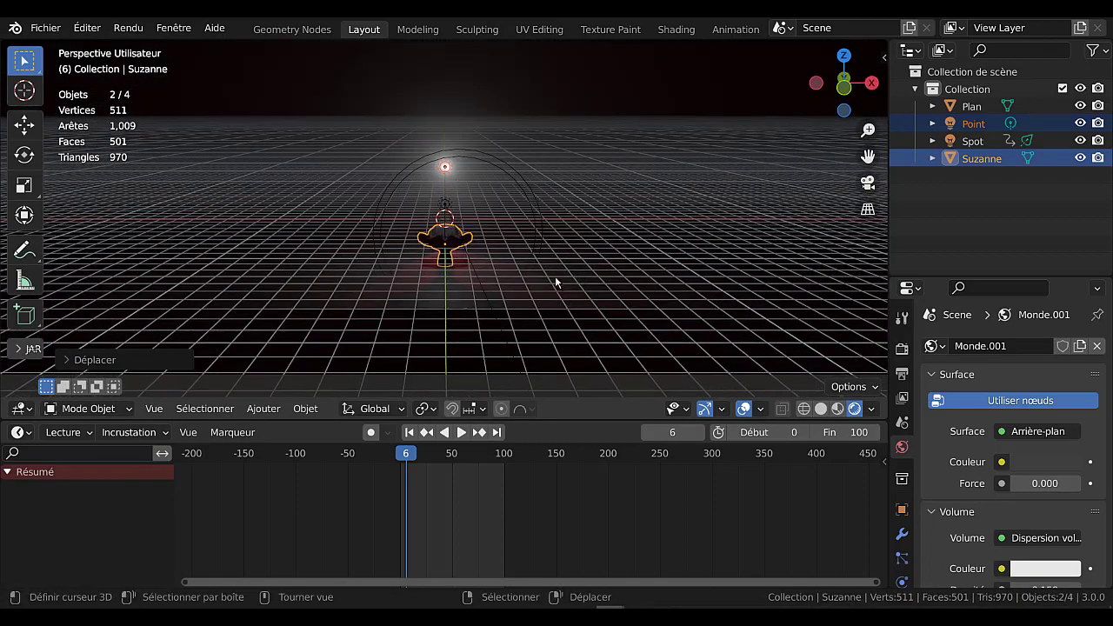
pyautogui.press('g')
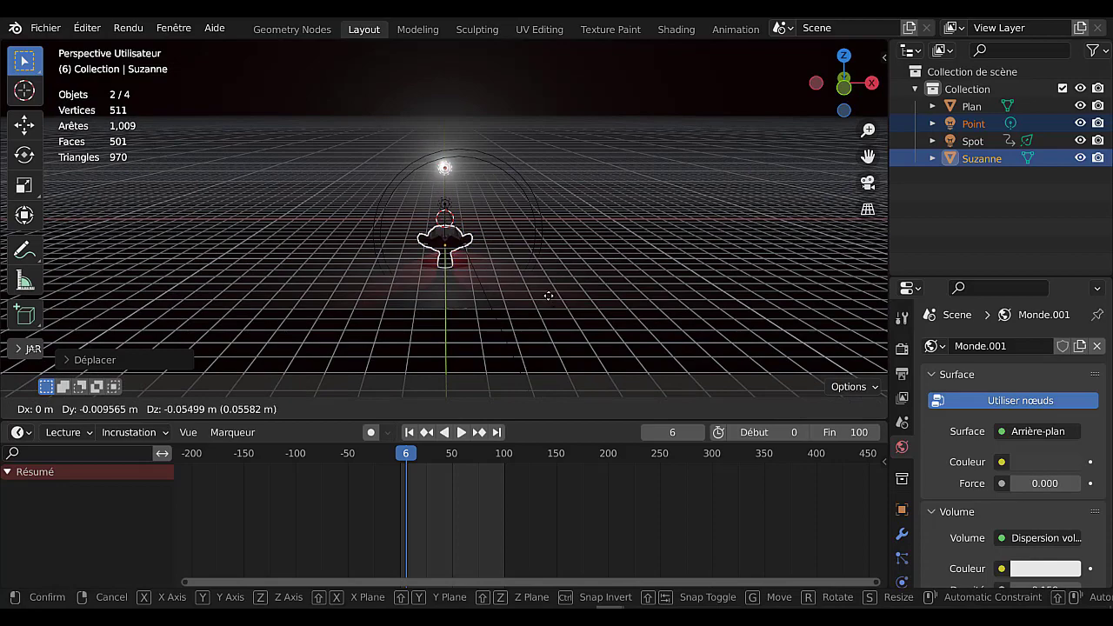
pyautogui.press('x')
pyautogui.click(475, 299)
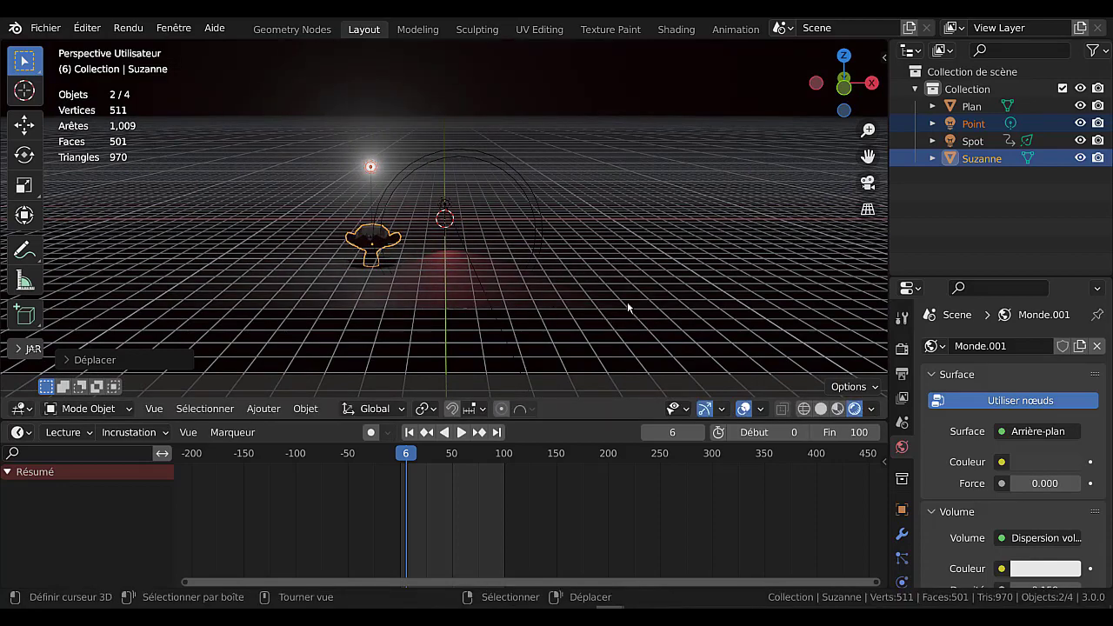
pyautogui.scroll(5, 626, 300)
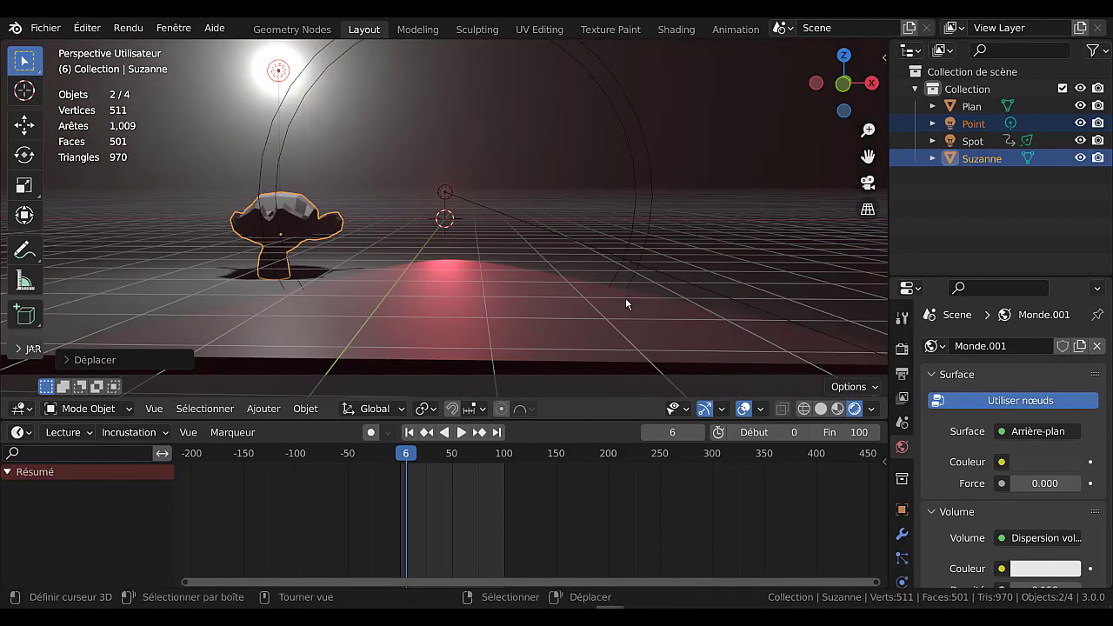
pyautogui.keyDown('shift'); pyautogui.moveTo(634, 287); pyautogui.dragTo(650, 289, button='middle'); pyautogui.keyUp('shift')
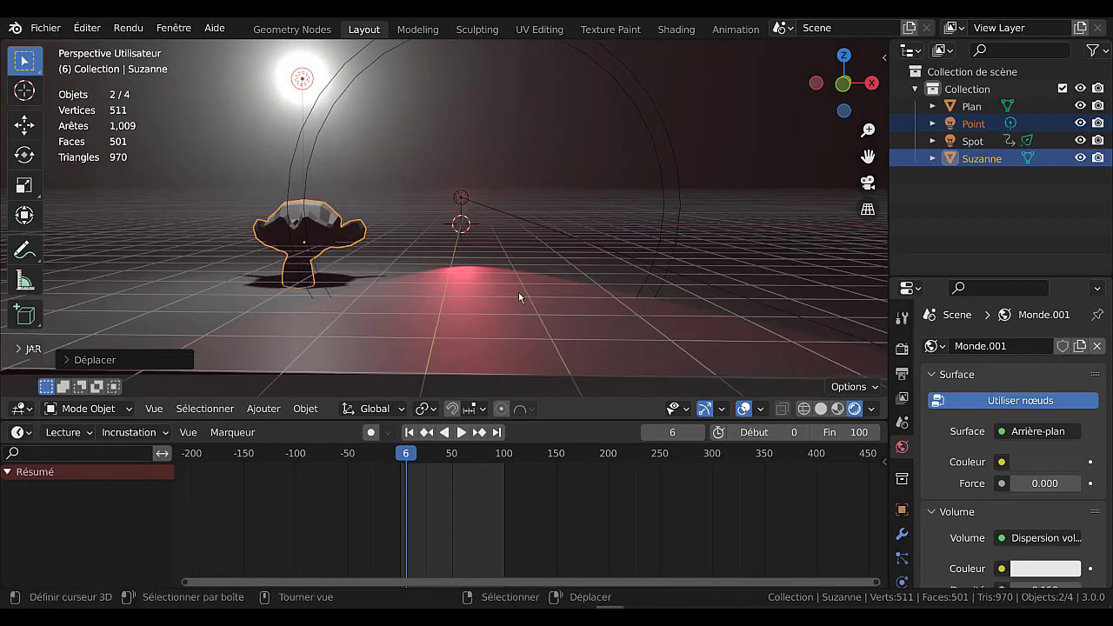
pyautogui.click(657, 291)
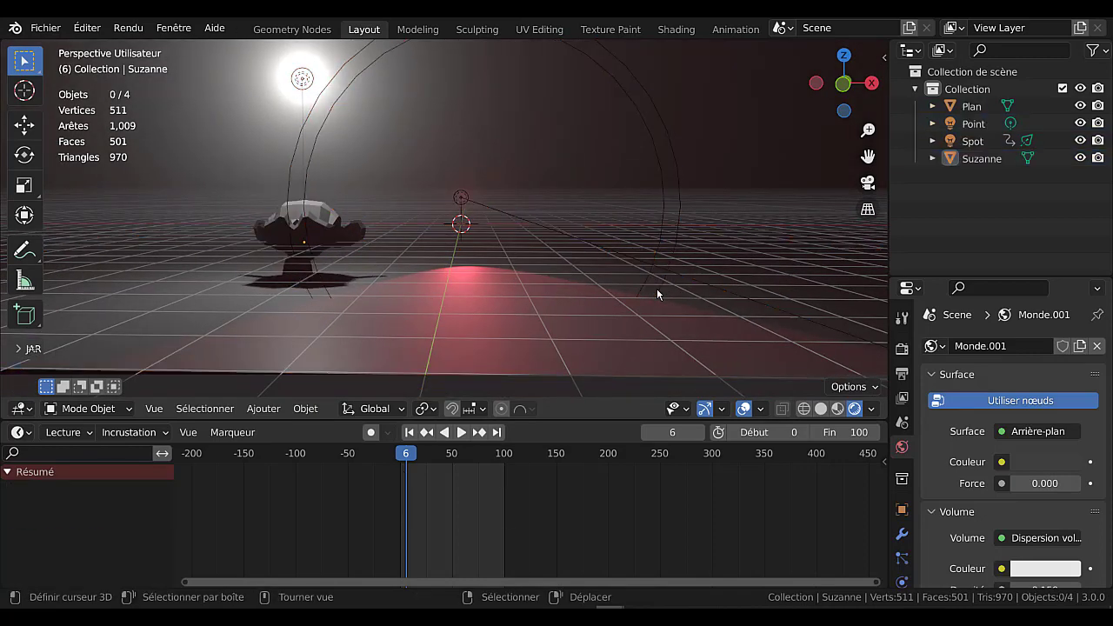
# Play the animation and give the monkey a new material with a blue base colour.
pyautogui.click(461, 433)
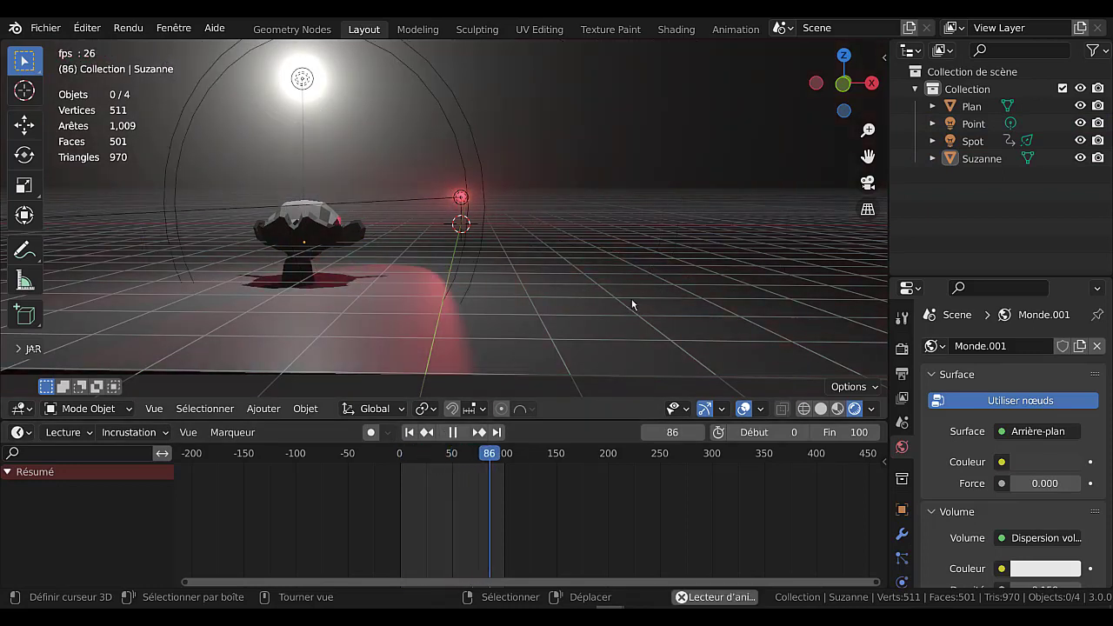
pyautogui.click(306, 234)
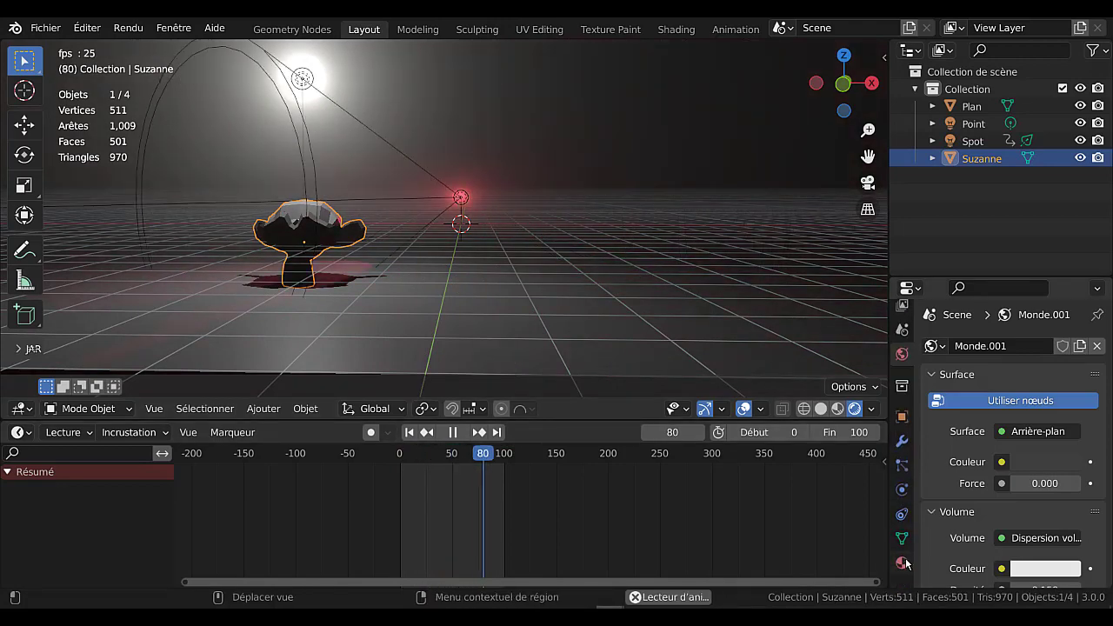
pyautogui.scroll(-3, 902, 487)
pyautogui.click(902, 561)
pyautogui.click(1028, 423)
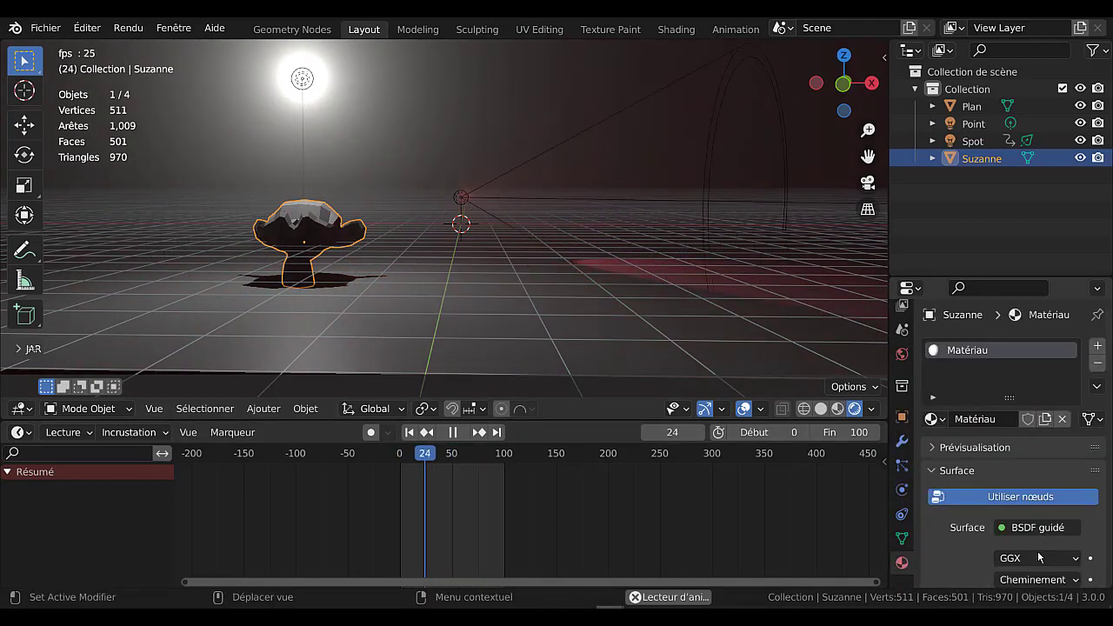
pyautogui.scroll(-5, 1038, 550)
pyautogui.click(1044, 463)
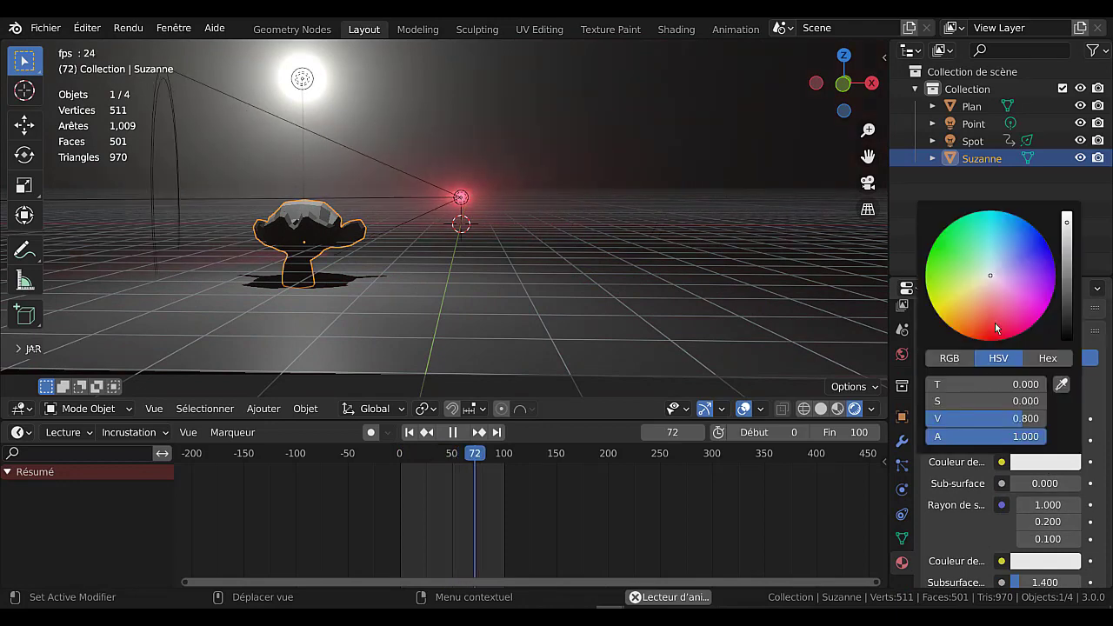
pyautogui.click(1030, 252)
# Set the monkey material's sheen tint to 0, roughness to about 0.102, metallic to about 0.081 and specular to 1.000.
pyautogui.scroll(-2, 1061, 533)
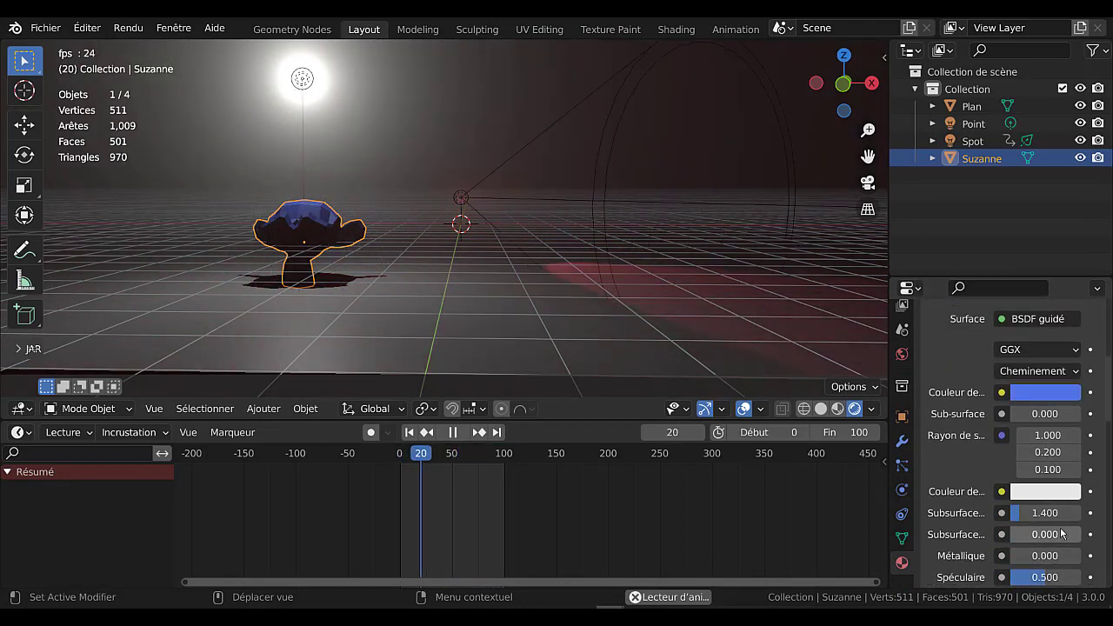
pyautogui.scroll(-3, 1048, 538)
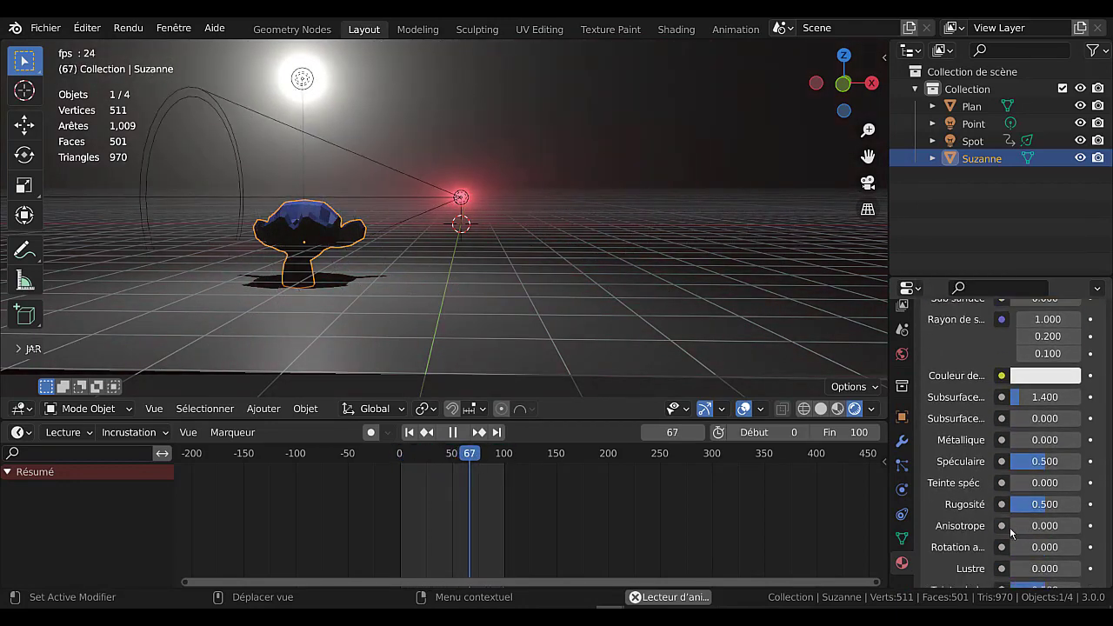
pyautogui.scroll(-2, 1035, 546)
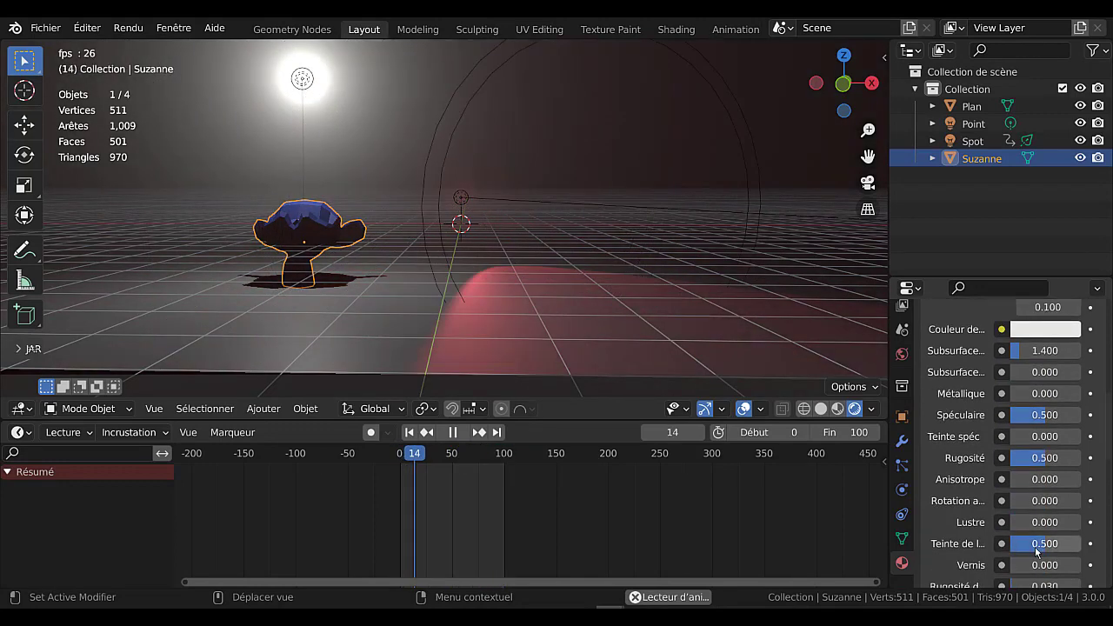
pyautogui.moveTo(1035, 547); pyautogui.dragTo(1000, 547)
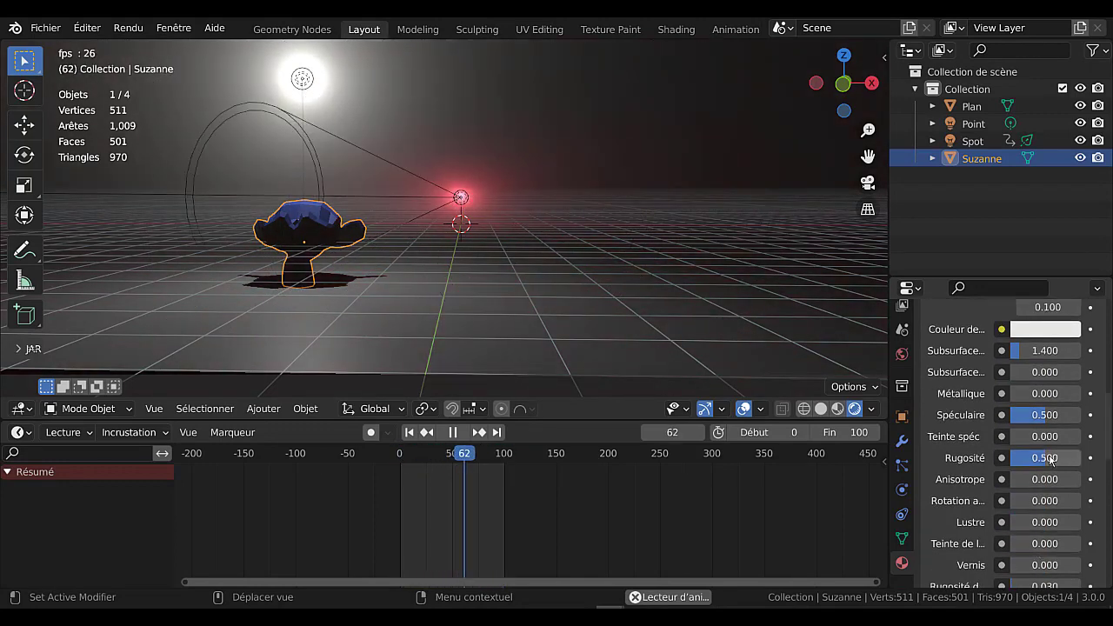
pyautogui.moveTo(1048, 461); pyautogui.dragTo(1017, 458)
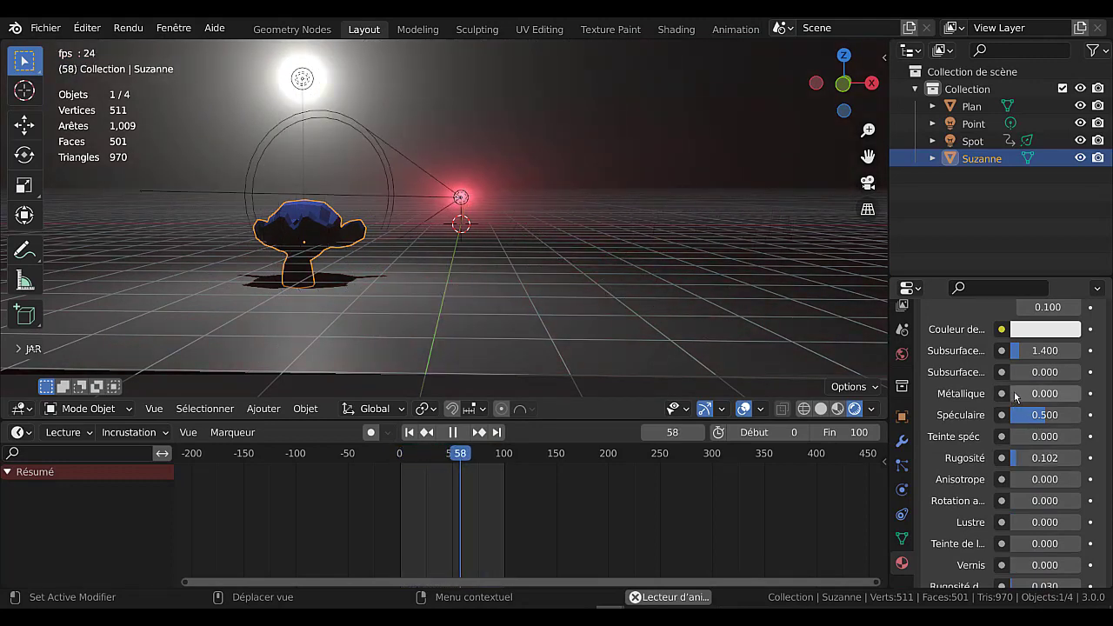
pyautogui.moveTo(1015, 394)
pyautogui.mouseDown()
pyautogui.moveTo(1085, 395)
pyautogui.moveTo(1016, 396)
pyautogui.mouseUp()
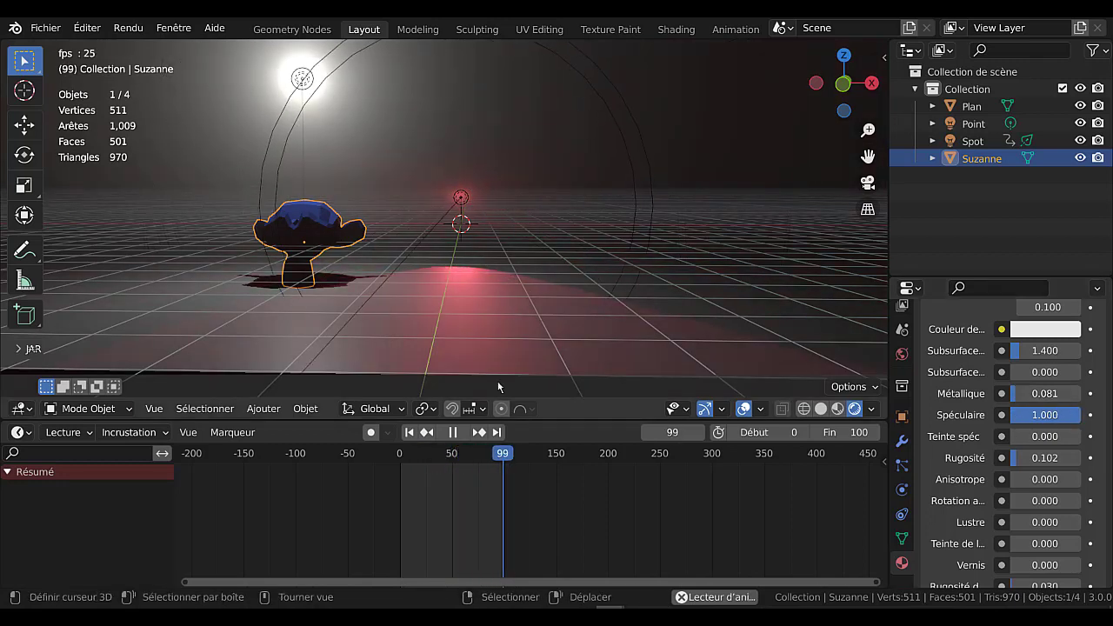
# Add a Subdivision Surface modifier with viewport level 2 to the monkey, and shade the mesh smooth (Ombrage lissé).
pyautogui.click(902, 440)
pyautogui.click(1002, 346)
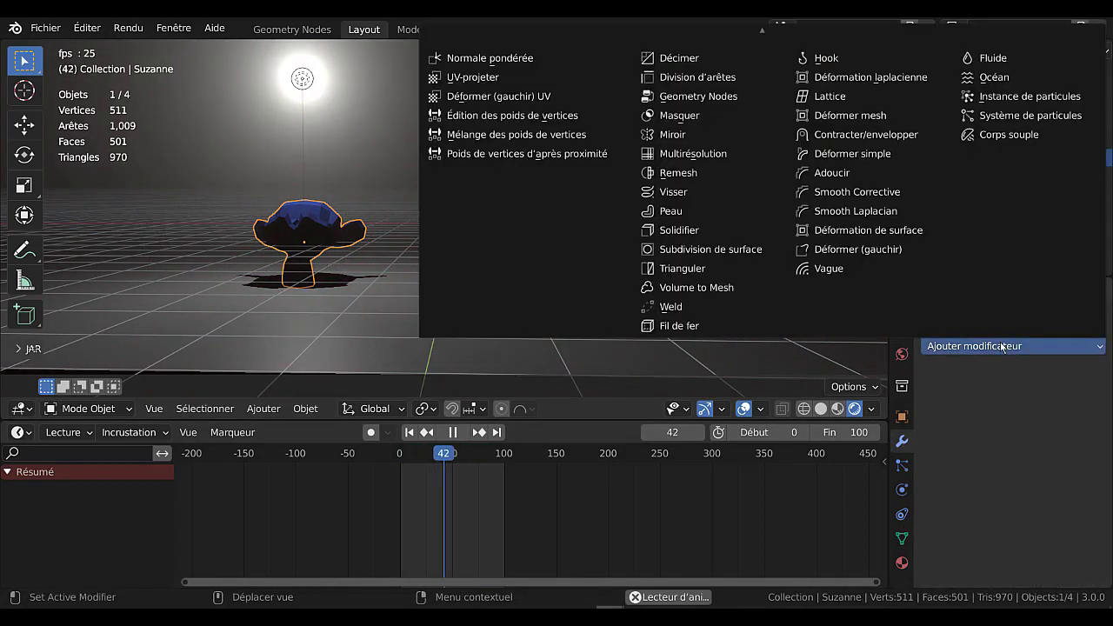
pyautogui.click(703, 250)
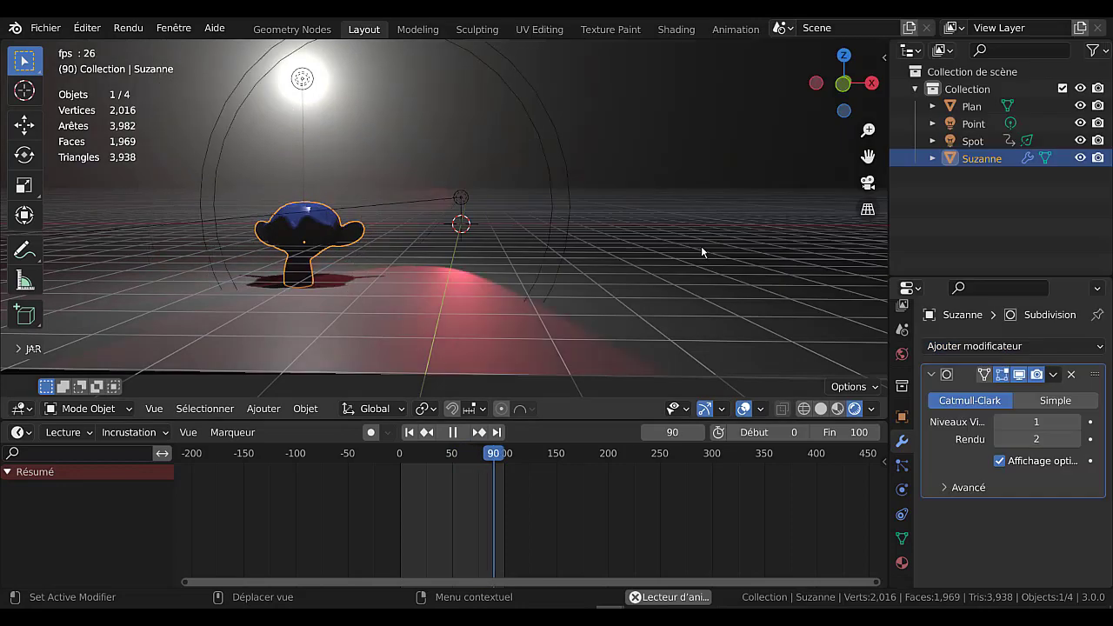
pyautogui.click(1077, 421)
pyautogui.click(315, 413)
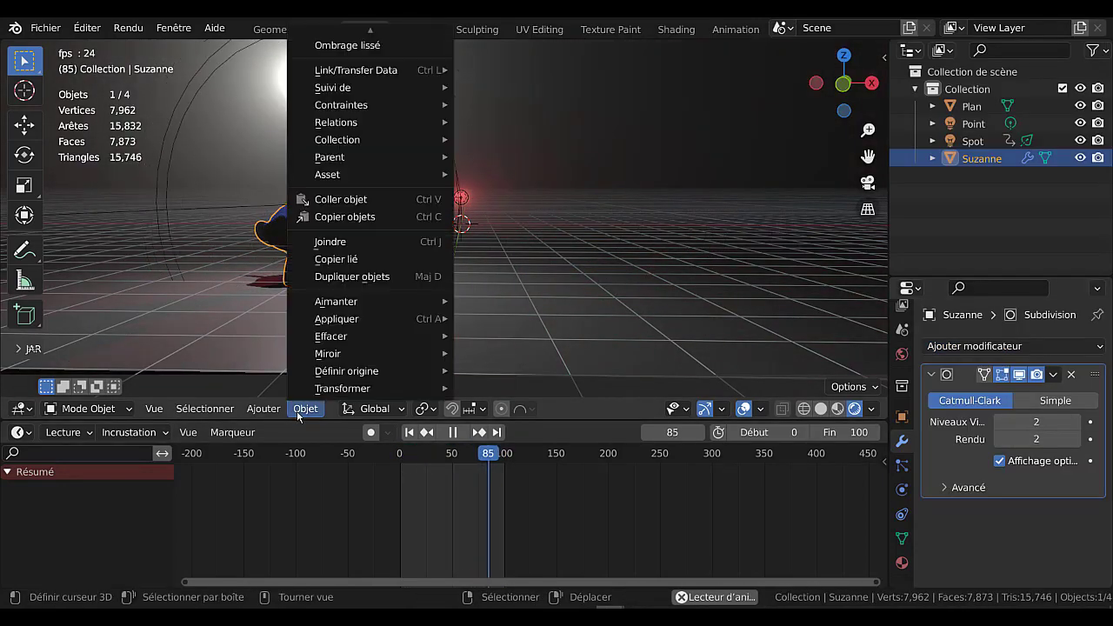
pyautogui.click(337, 44)
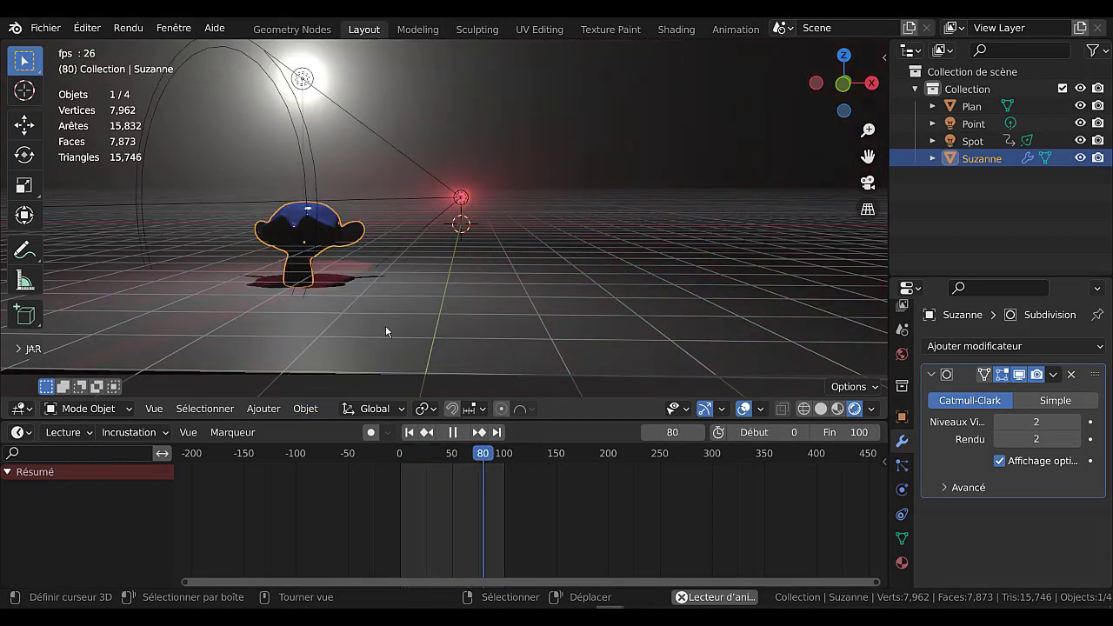
pyautogui.click(584, 321)
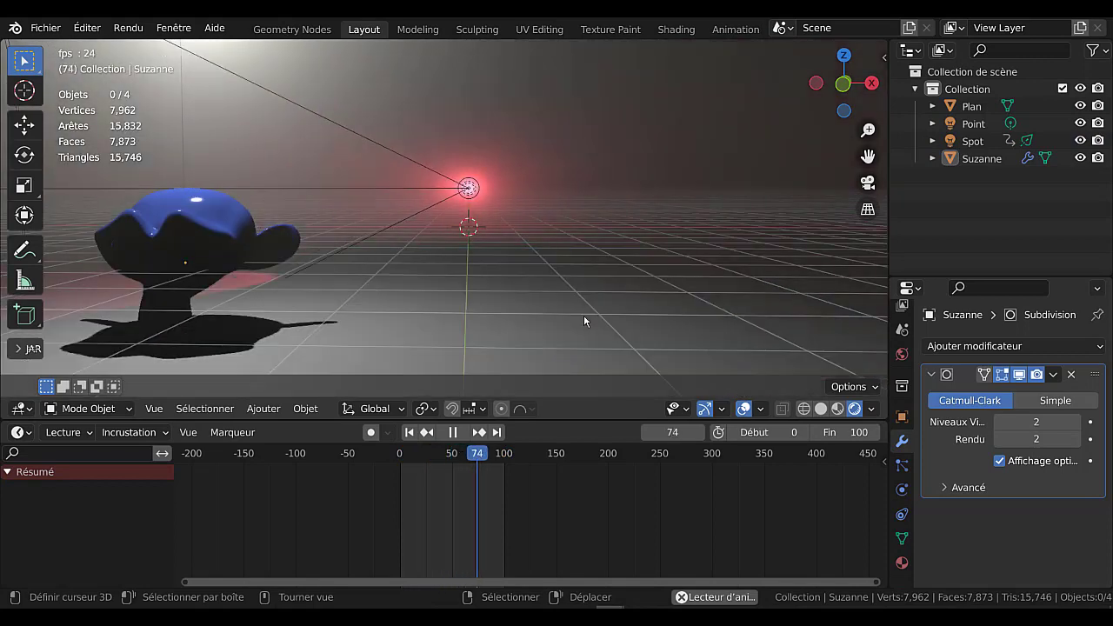
# Select the monkey and rotate it about the global Z axis so that it faces off to one side.
pyautogui.click(233, 252)
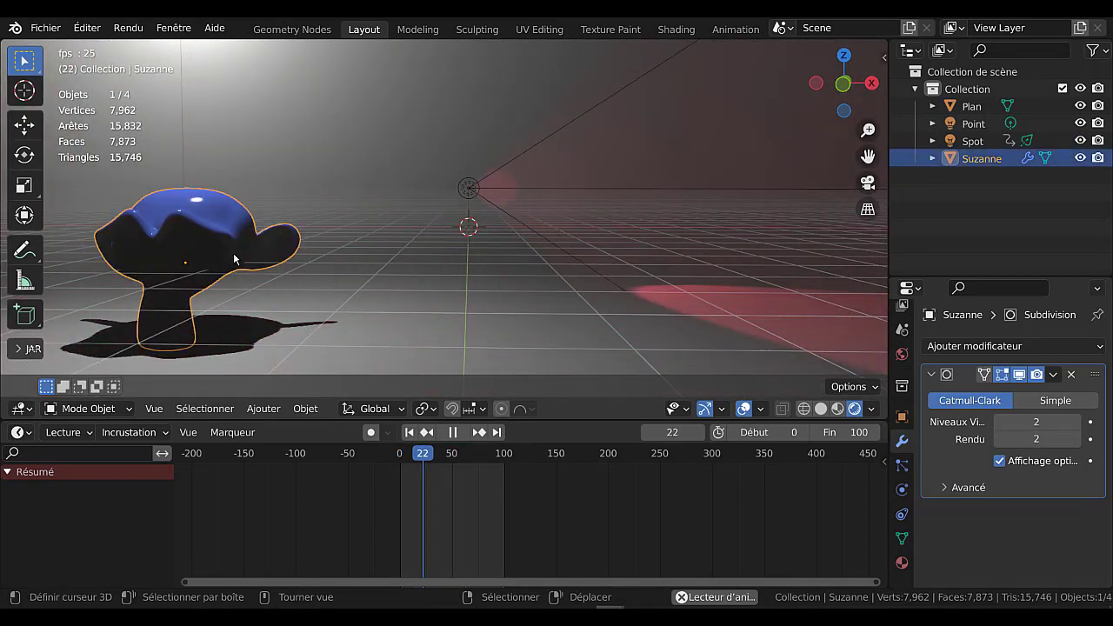
pyautogui.press('r')
pyautogui.press('z')
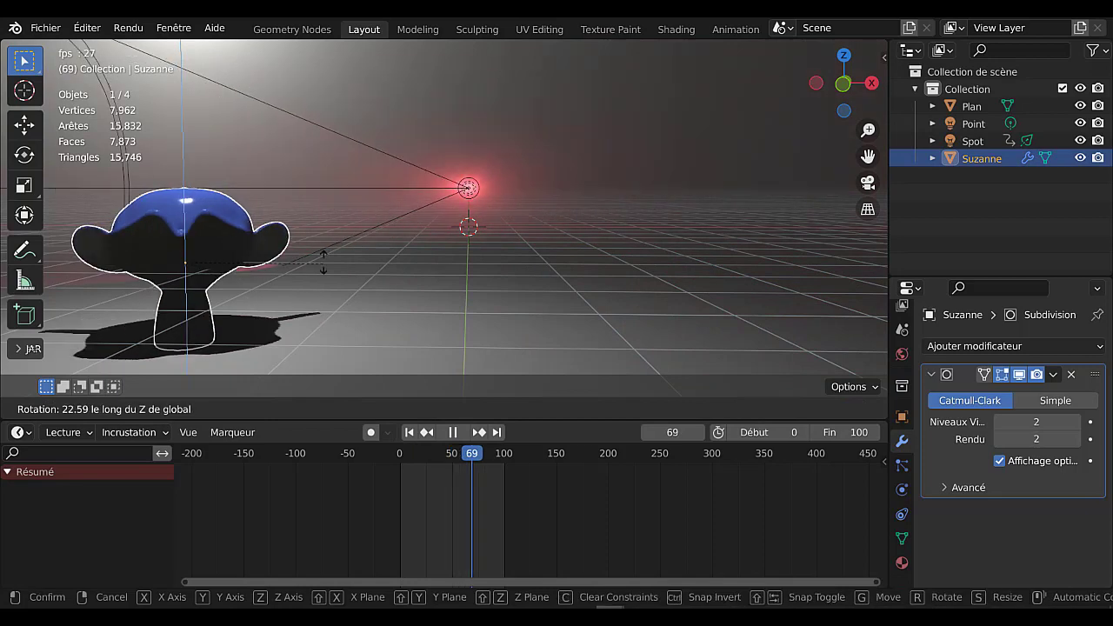
pyautogui.click(313, 244)
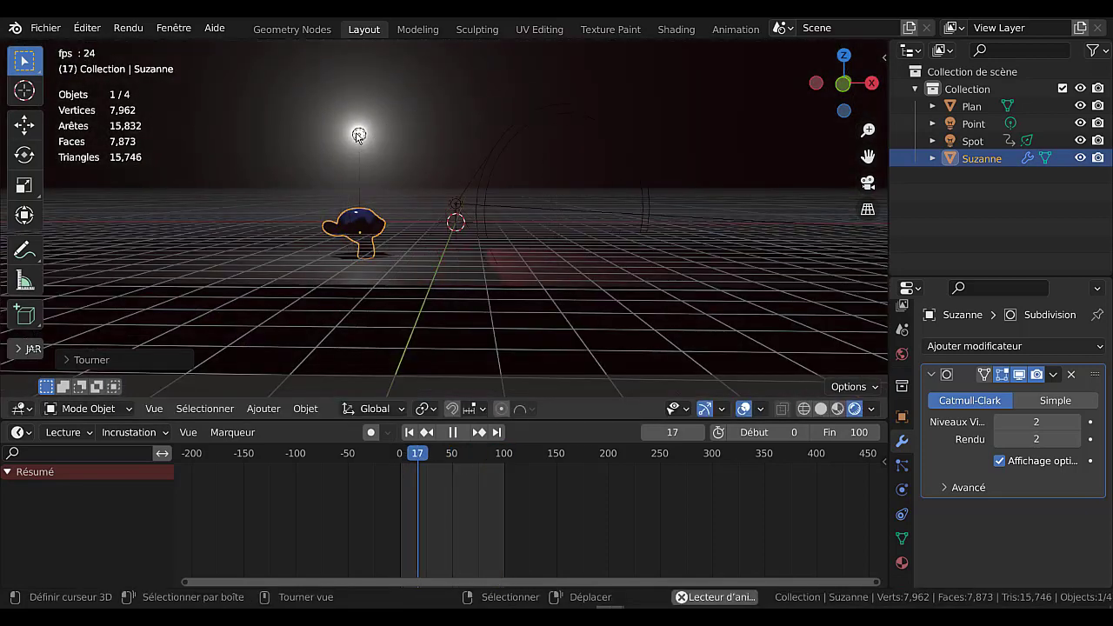
# Move the point lamp in front of the monkey, to about -11.26 m on Y, and lower it to about 1.894 m on Z.
pyautogui.click(358, 136)
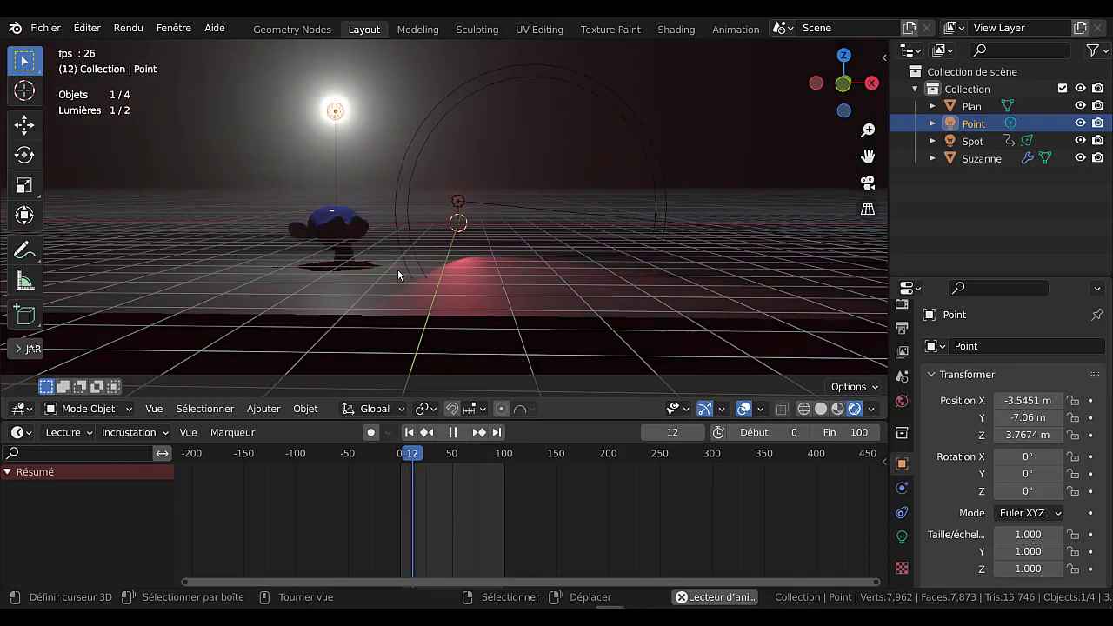
pyautogui.press('g')
pyautogui.press('y')
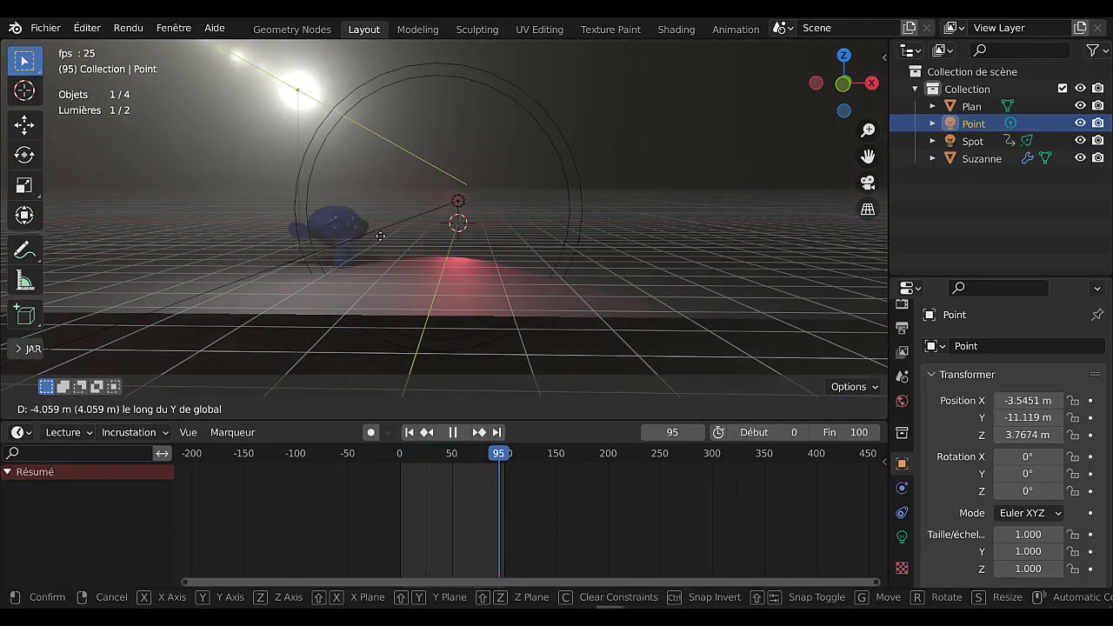
pyautogui.click(380, 236)
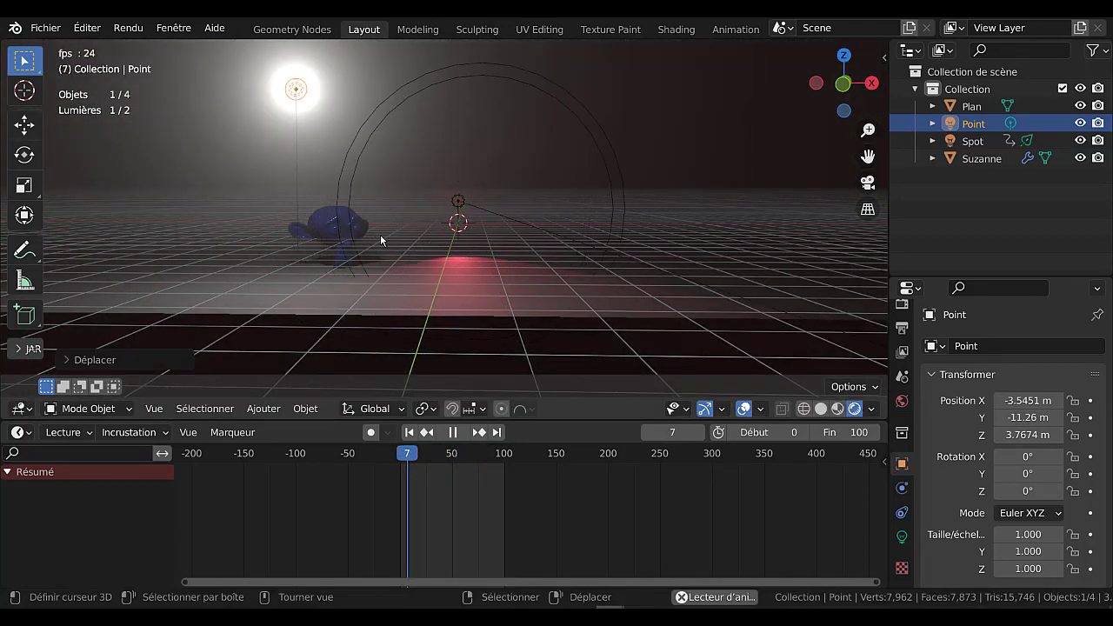
pyautogui.press('g')
pyautogui.press('z')
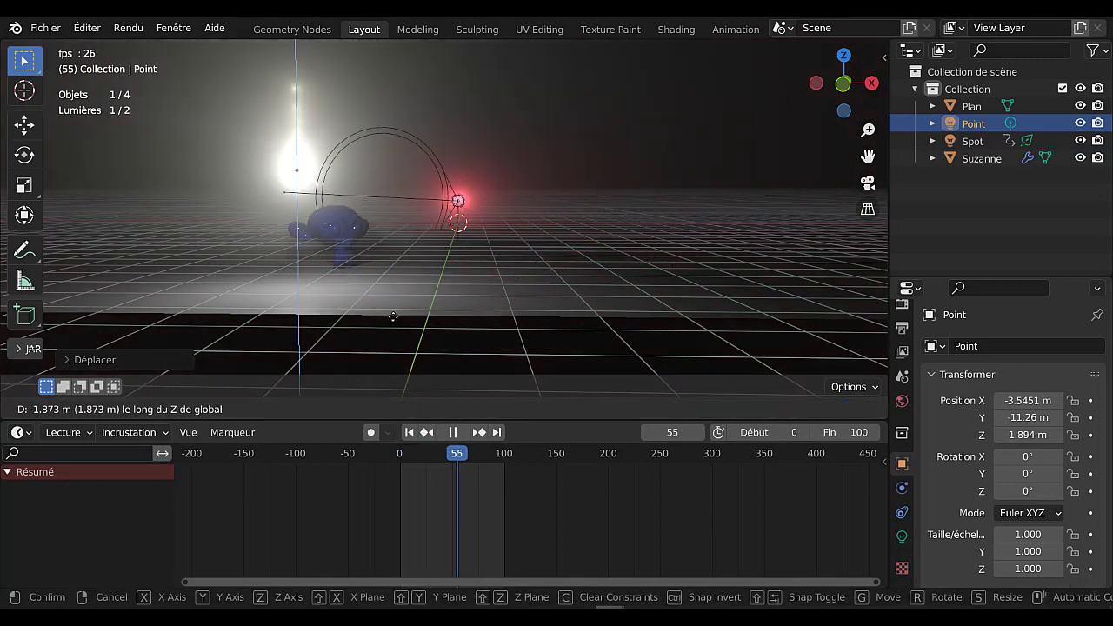
pyautogui.click(394, 309)
pyautogui.scroll(3, 395, 310)
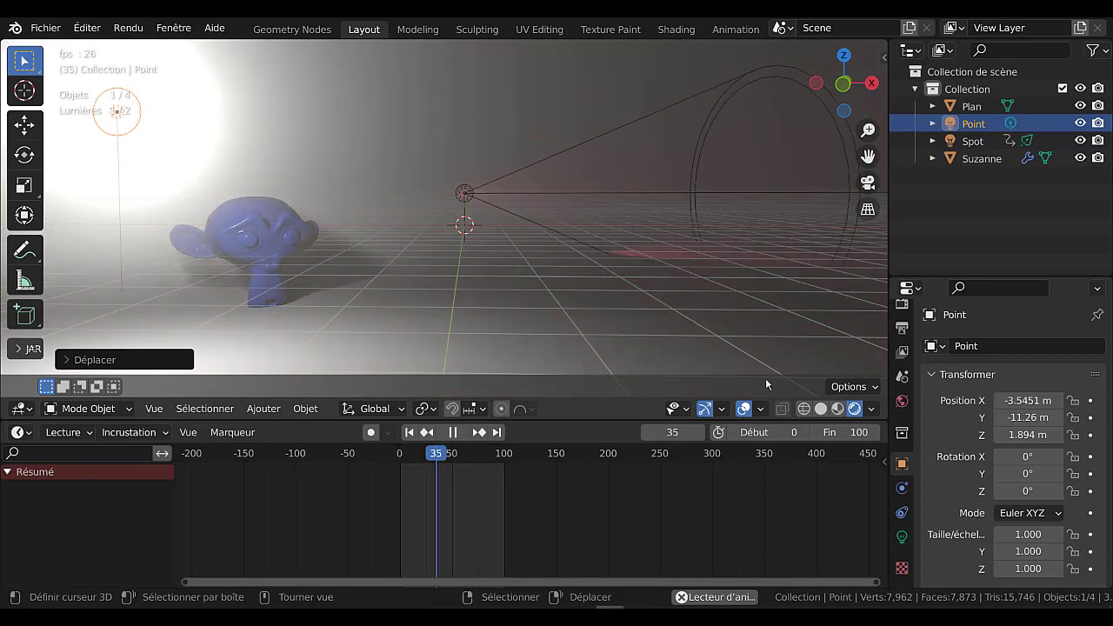
# Hide the lamp outlines in the viewport by turning off the Extras overlay.
pyautogui.click(761, 409)
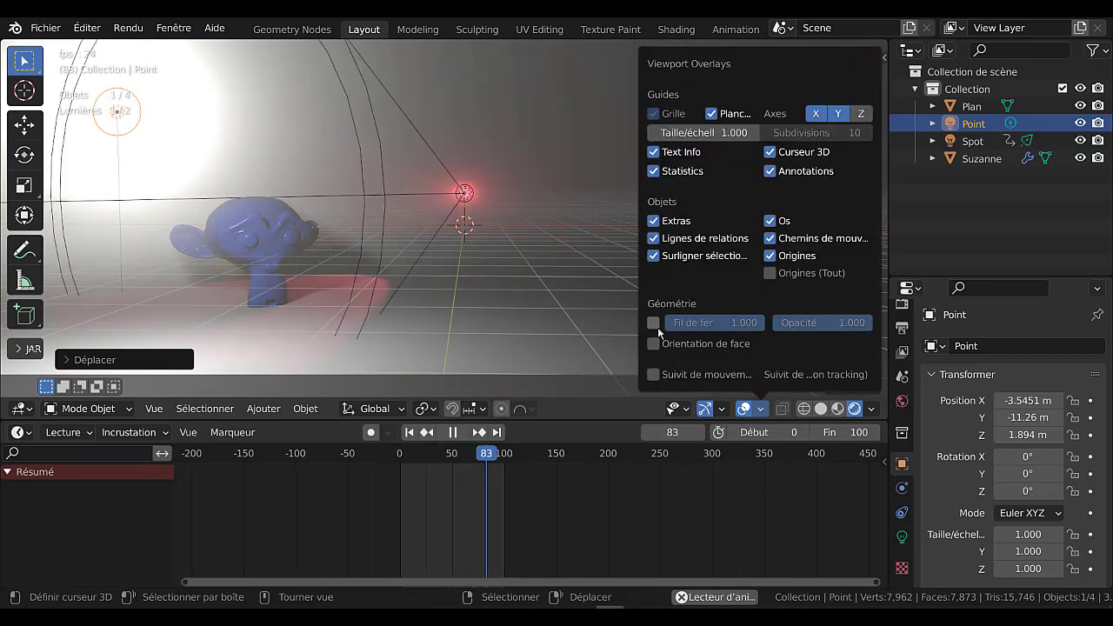
pyautogui.click(653, 221)
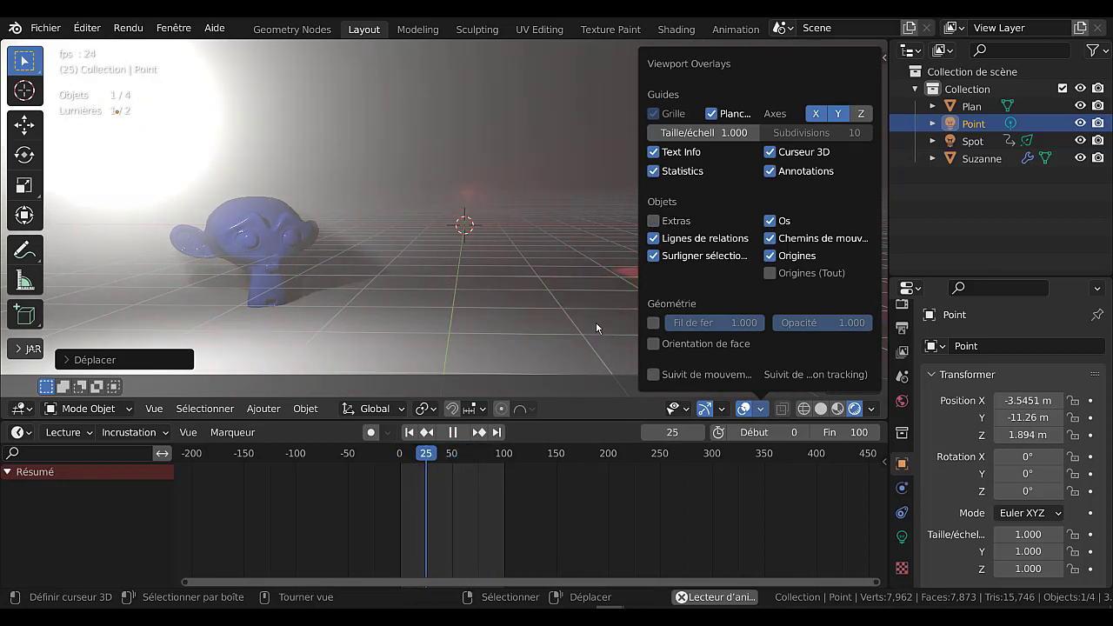
pyautogui.press('n')
pyautogui.press('n')
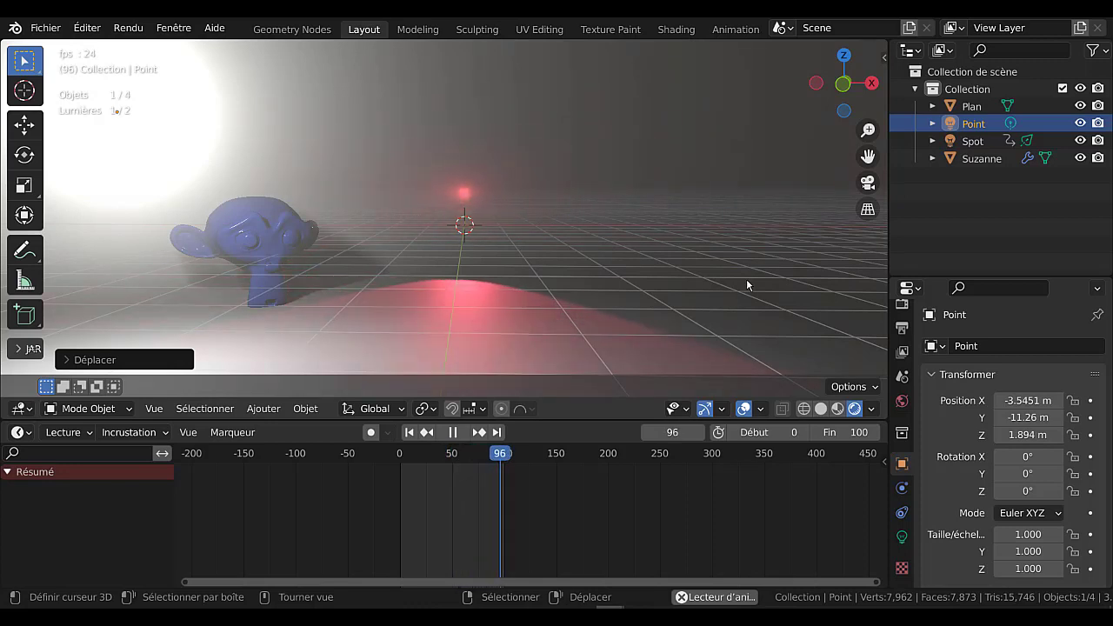
pyautogui.click(423, 410)
pyautogui.moveTo(375, 409)
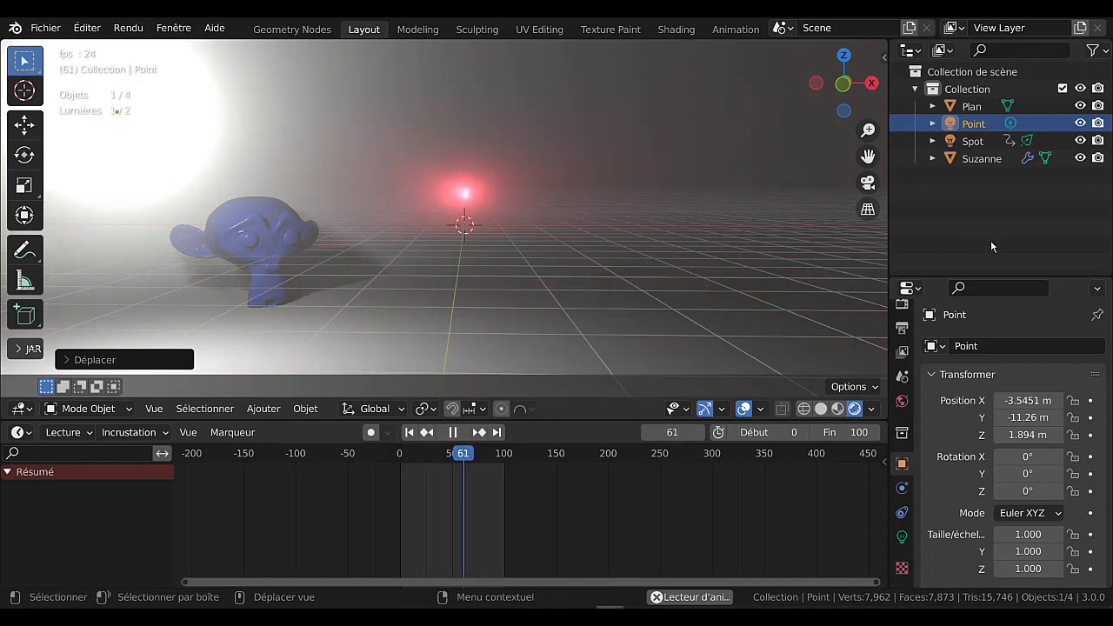
# Enlarge the 3D viewport by shrinking the timeline in height and narrowing the outliner and properties editors.
pyautogui.moveTo(591, 417); pyautogui.dragTo(589, 542)
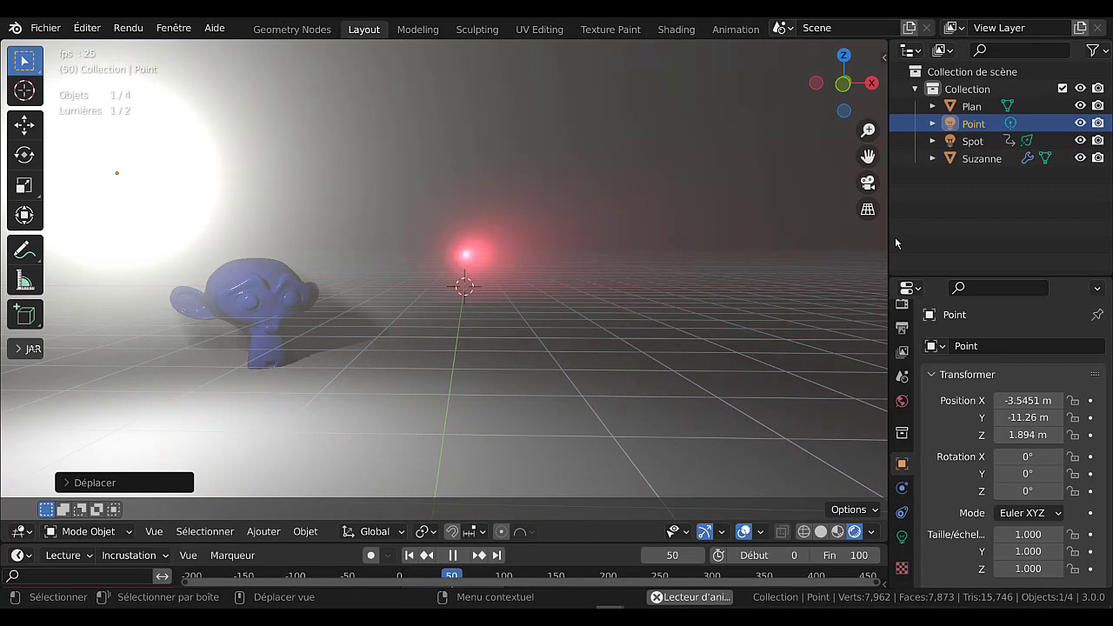
pyautogui.moveTo(890, 243)
pyautogui.mouseDown()
pyautogui.moveTo(931, 242)
pyautogui.moveTo(908, 242)
pyautogui.mouseUp()
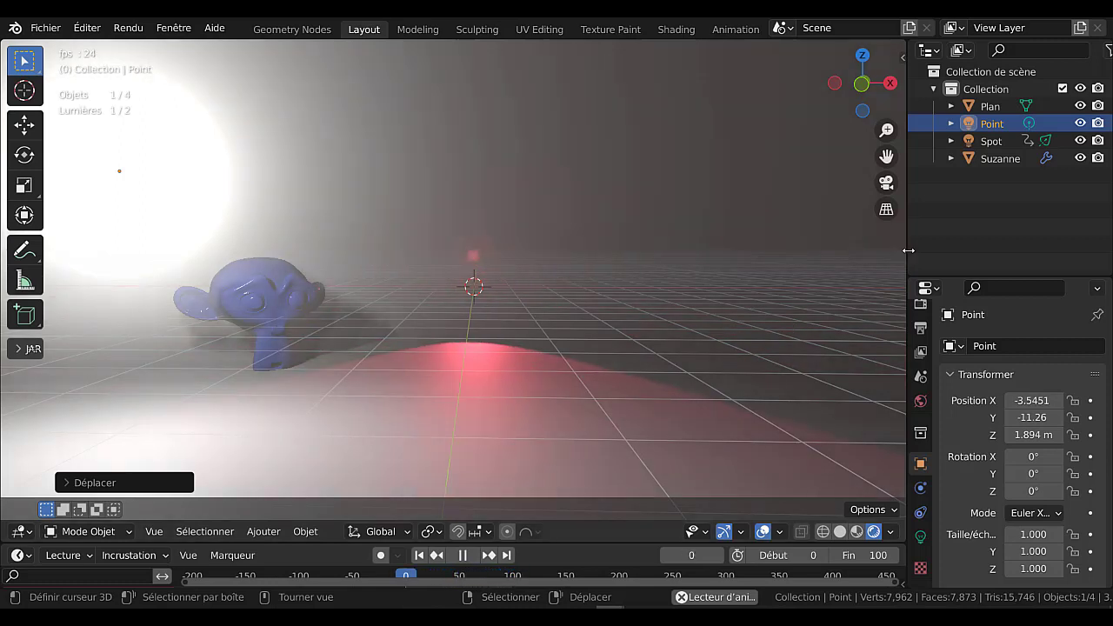
pyautogui.moveTo(907, 248); pyautogui.dragTo(976, 247)
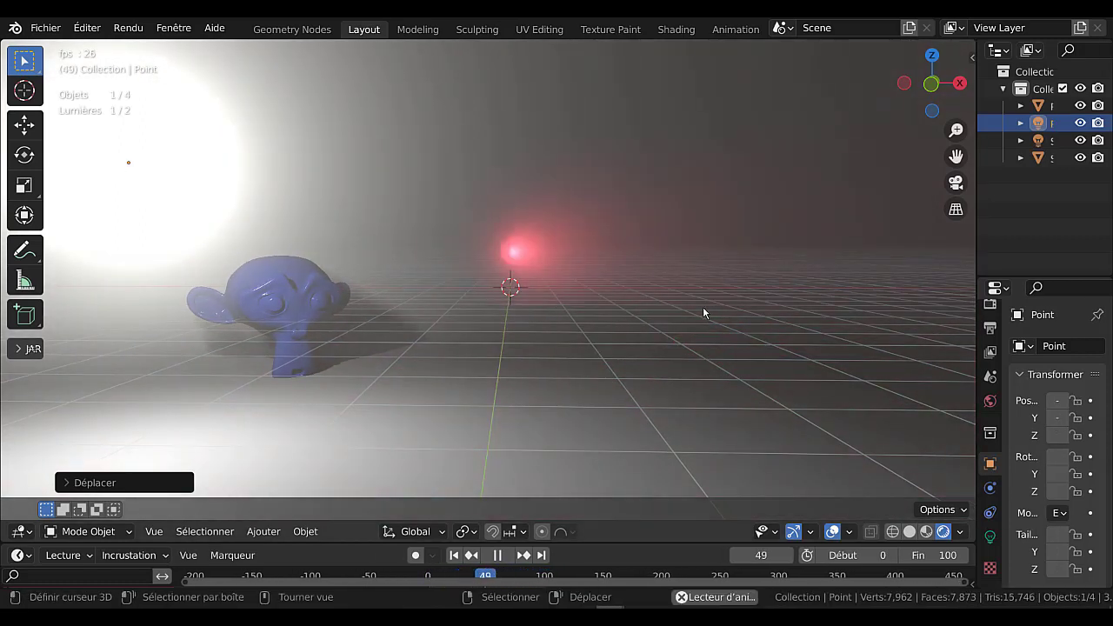